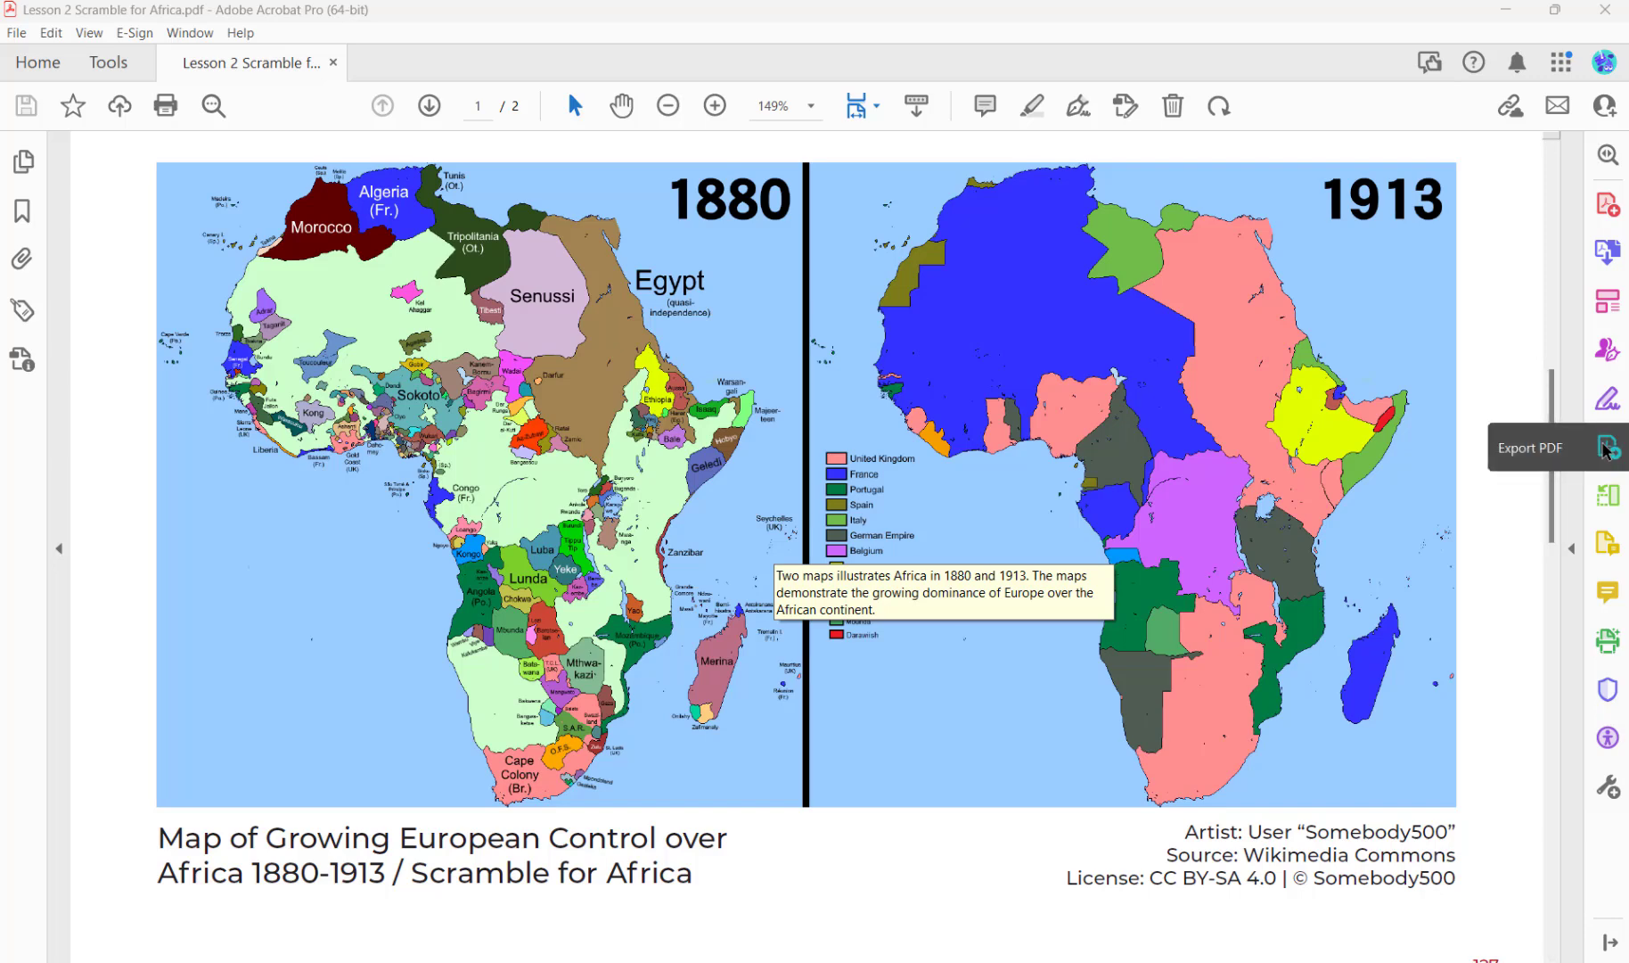
Export the PDF as a Word document named Lesson 2 Scramble for Africa in the Unit 11 The Second Wave of Imperialism folder
{"action": "left_click", "coordinate": [1605, 449]}
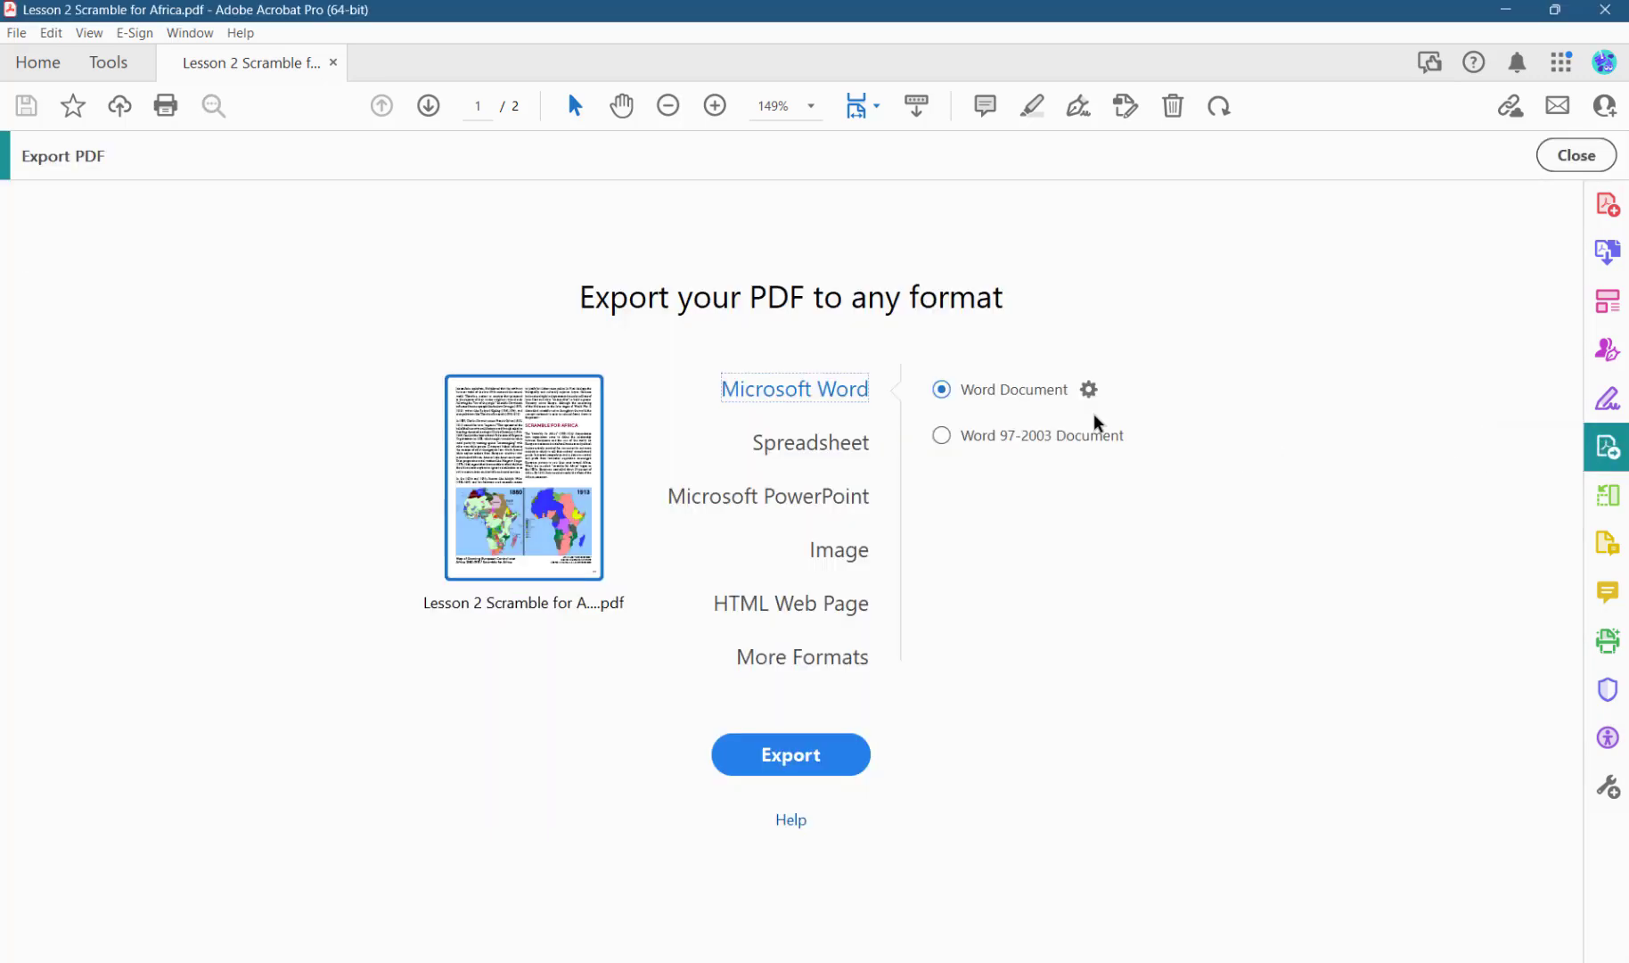
{"action": "left_click", "coordinate": [825, 757]}
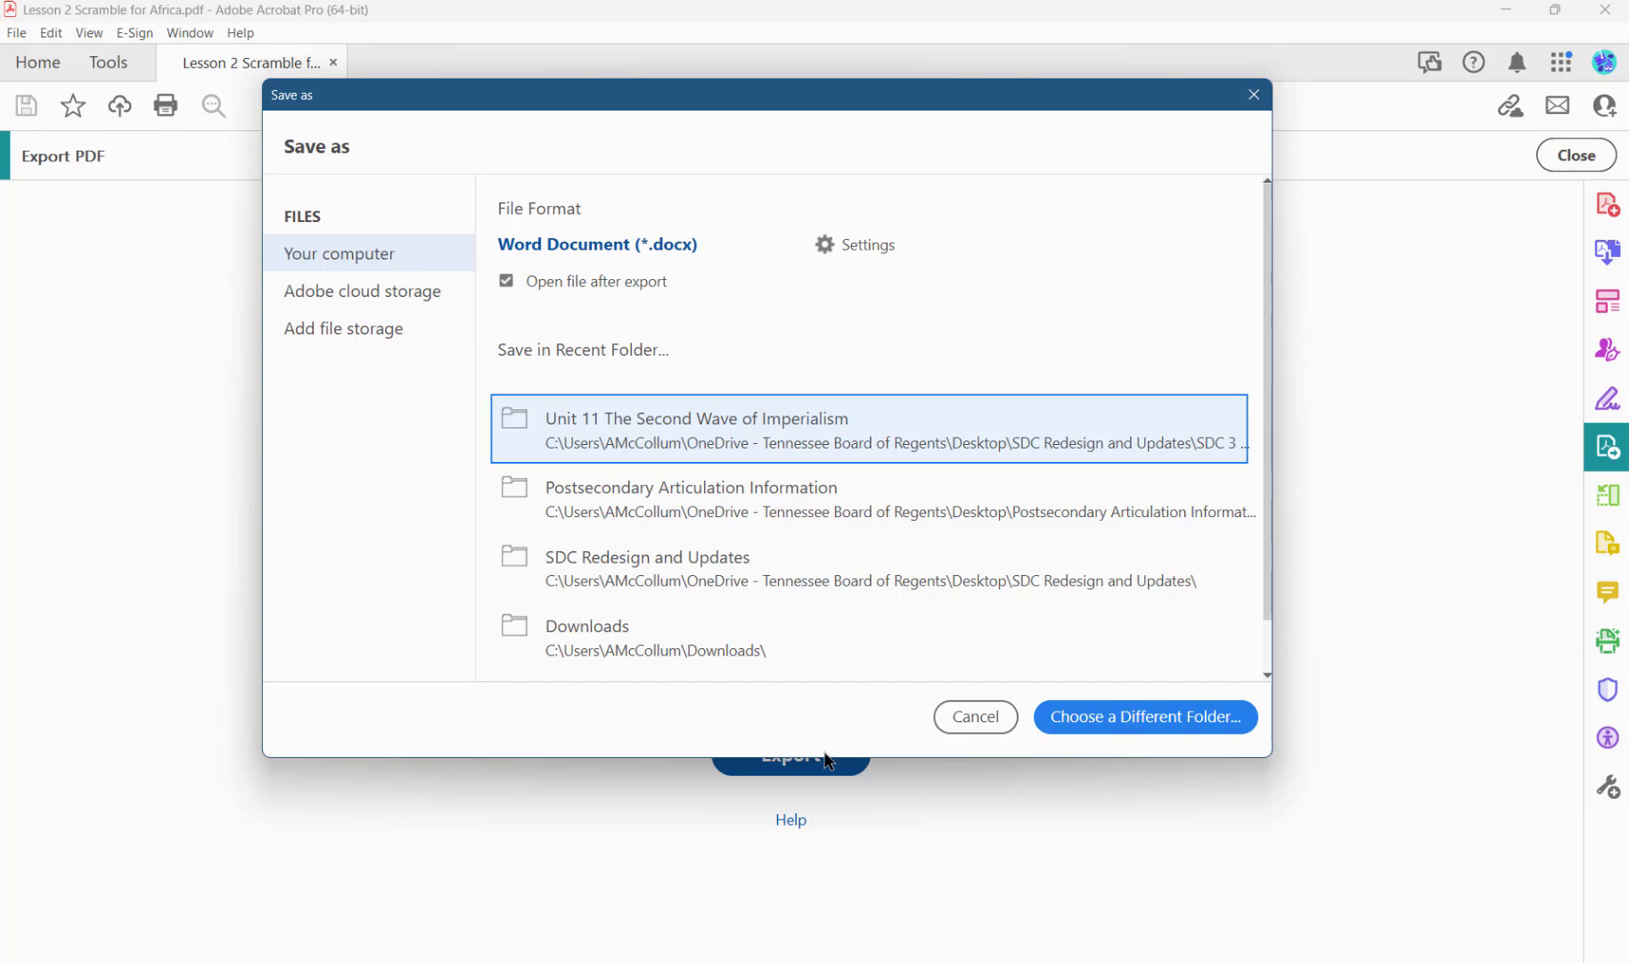
{"action": "left_click", "coordinate": [860, 443]}
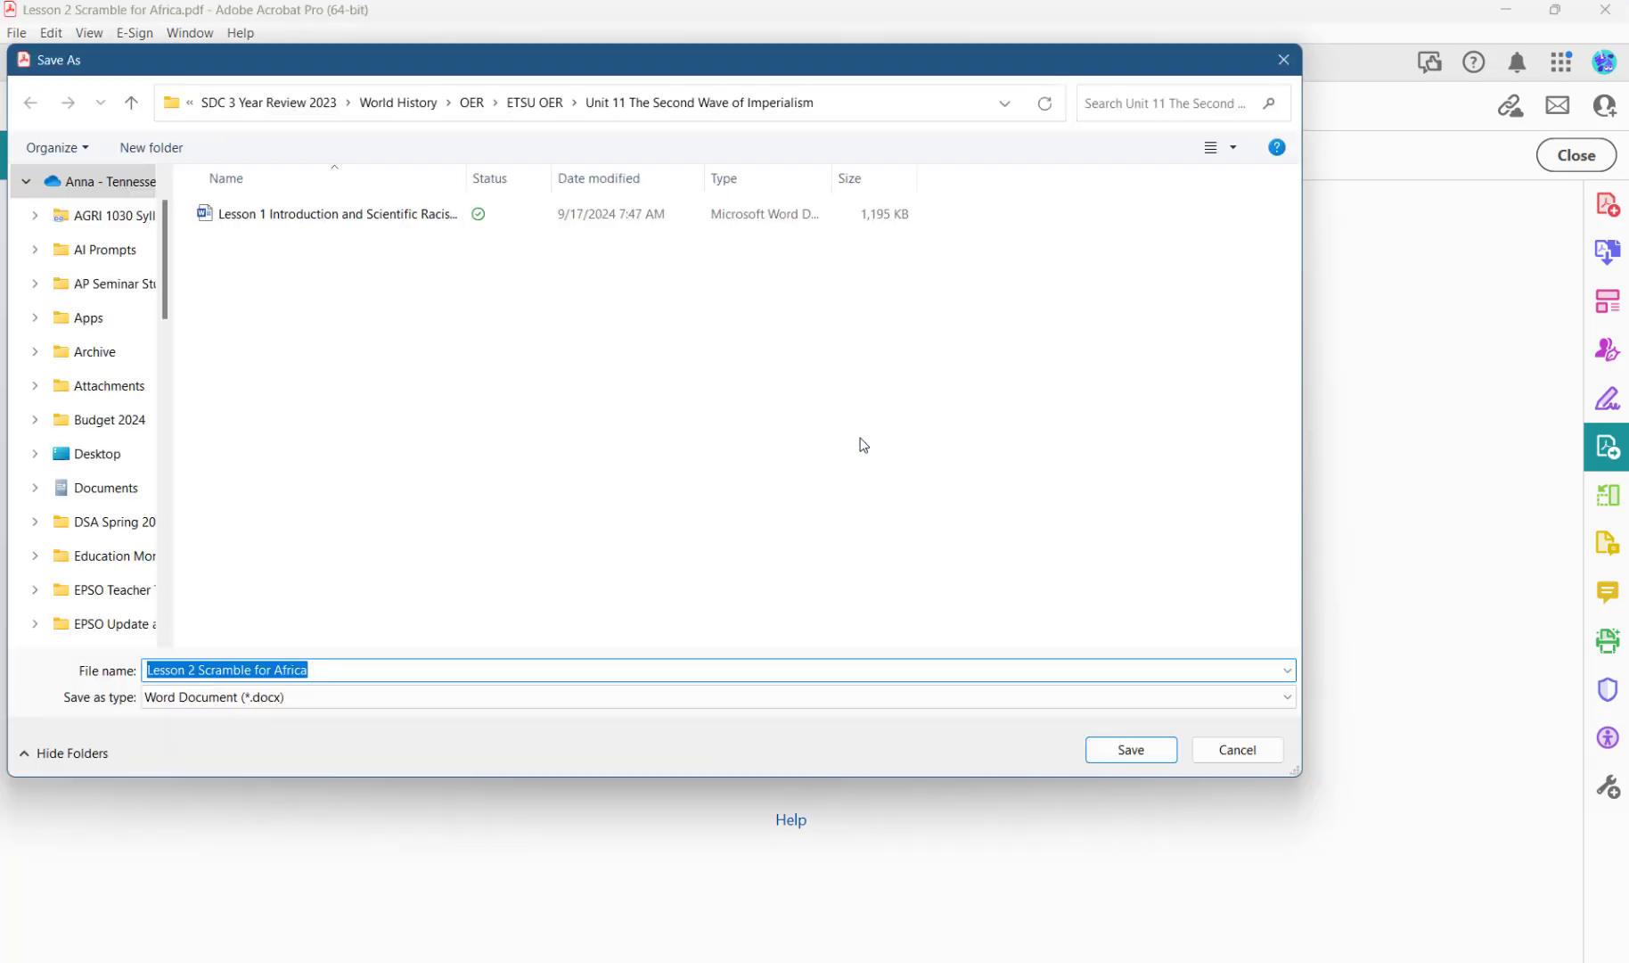
{"action": "left_click", "coordinate": [1146, 752]}
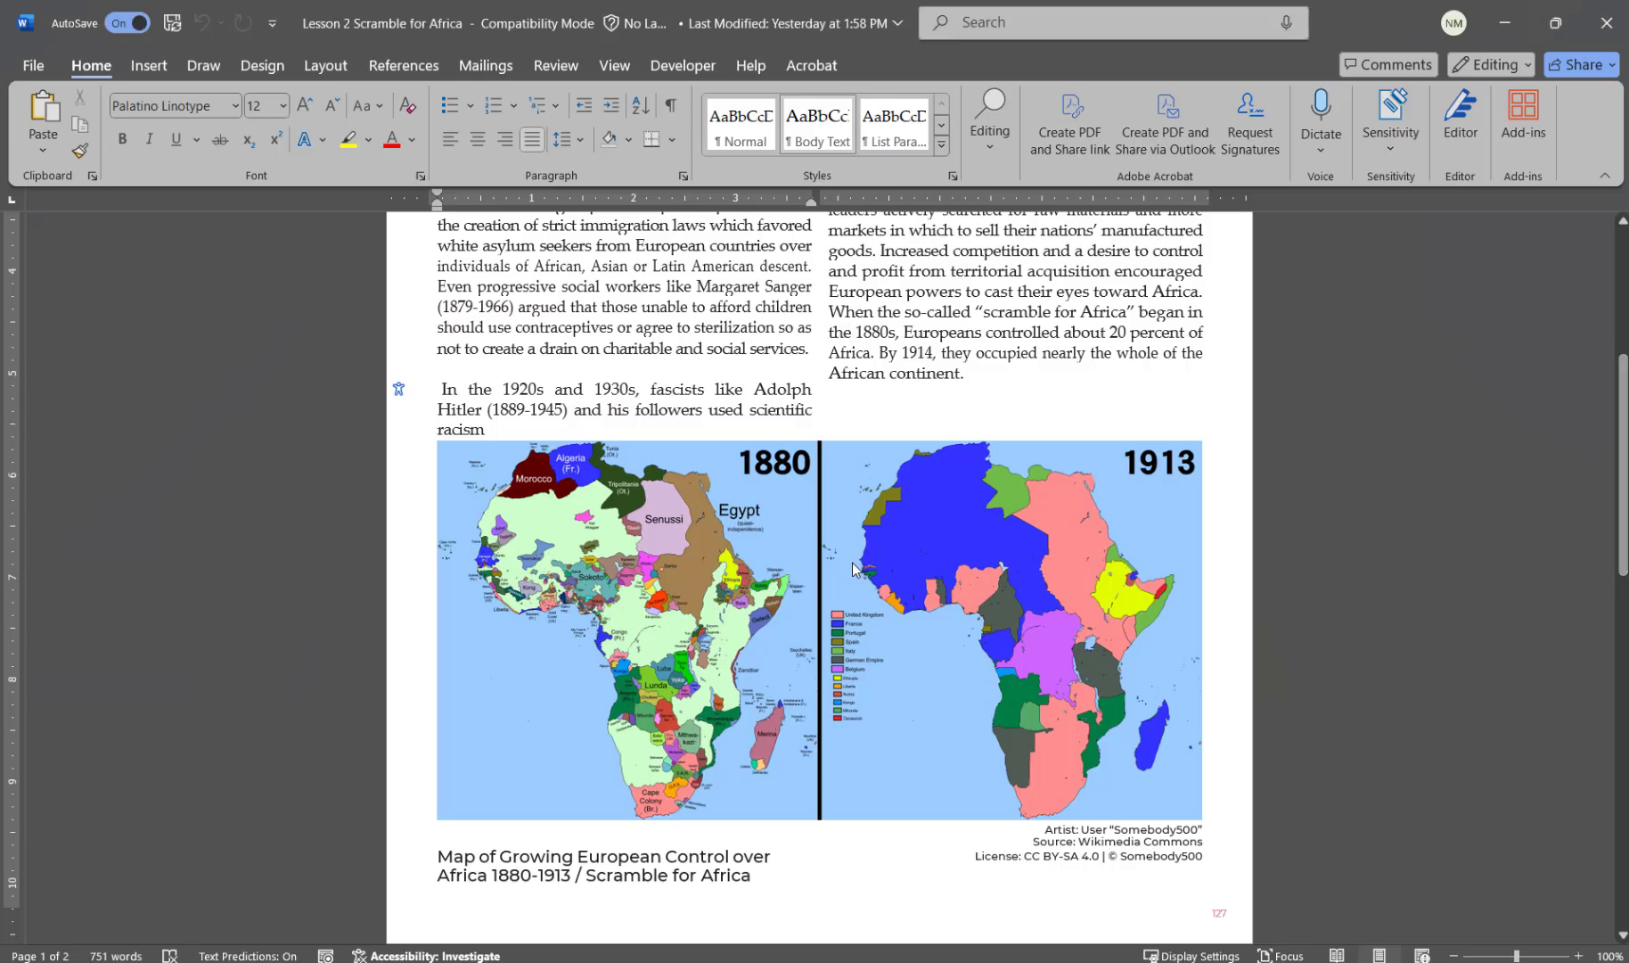
Save the 1880 and 1913 map image of Africa on page 1 as a picture
{"action": "left_click", "coordinate": [853, 568]}
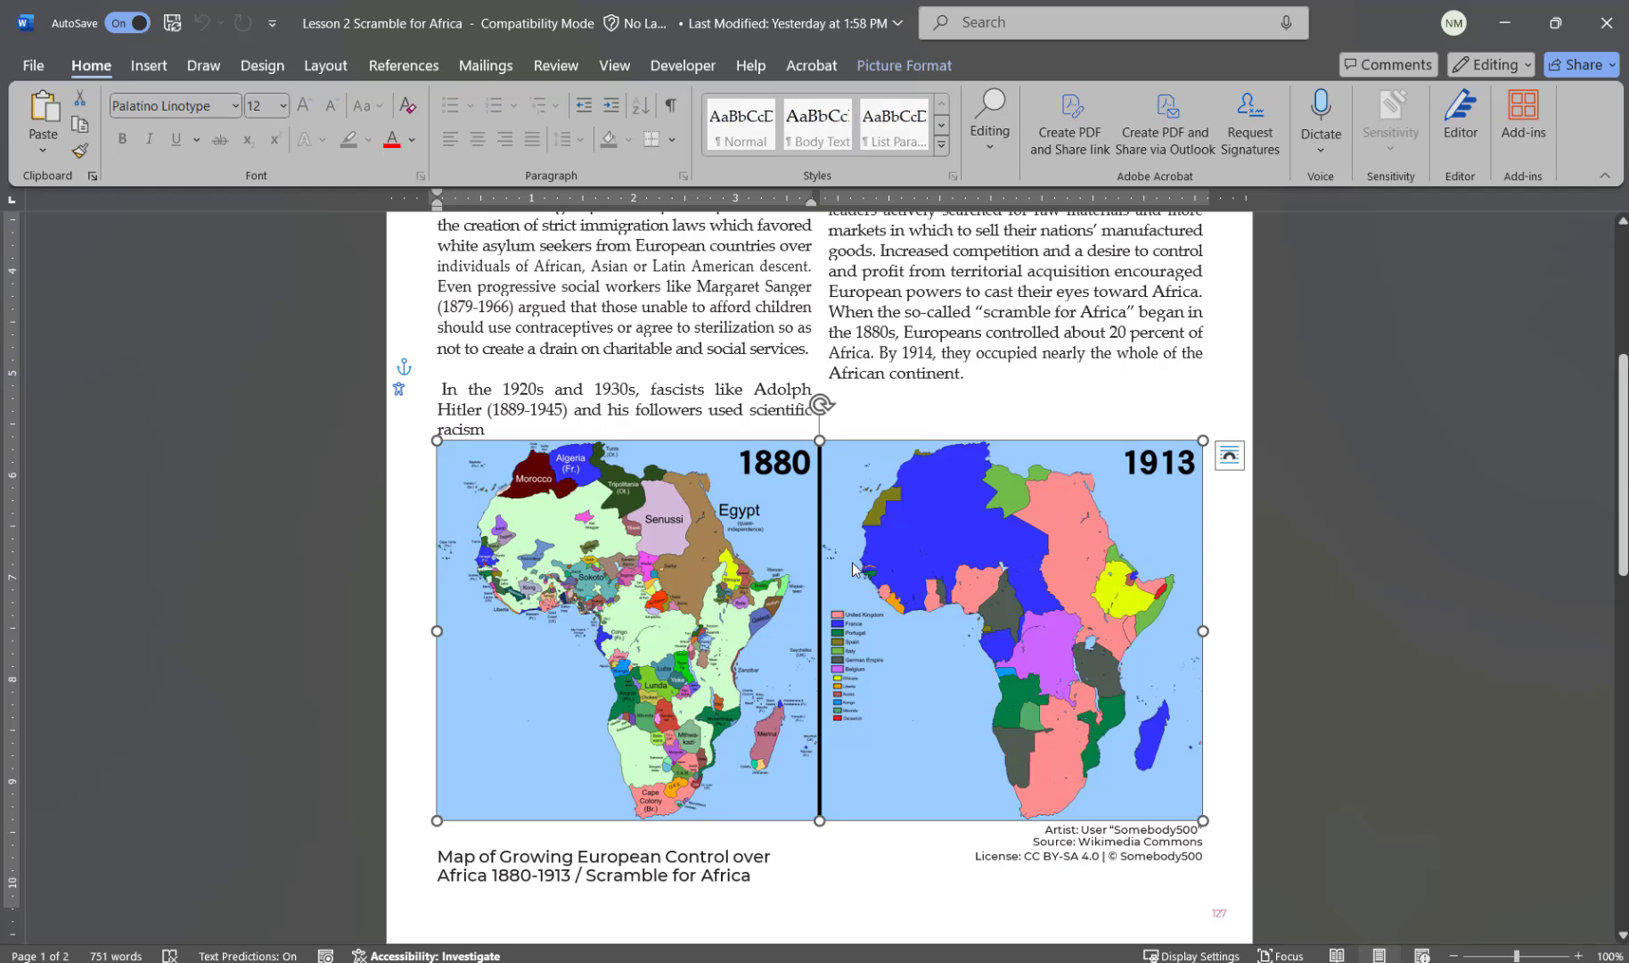
{"action": "right_click", "coordinate": [852, 561]}
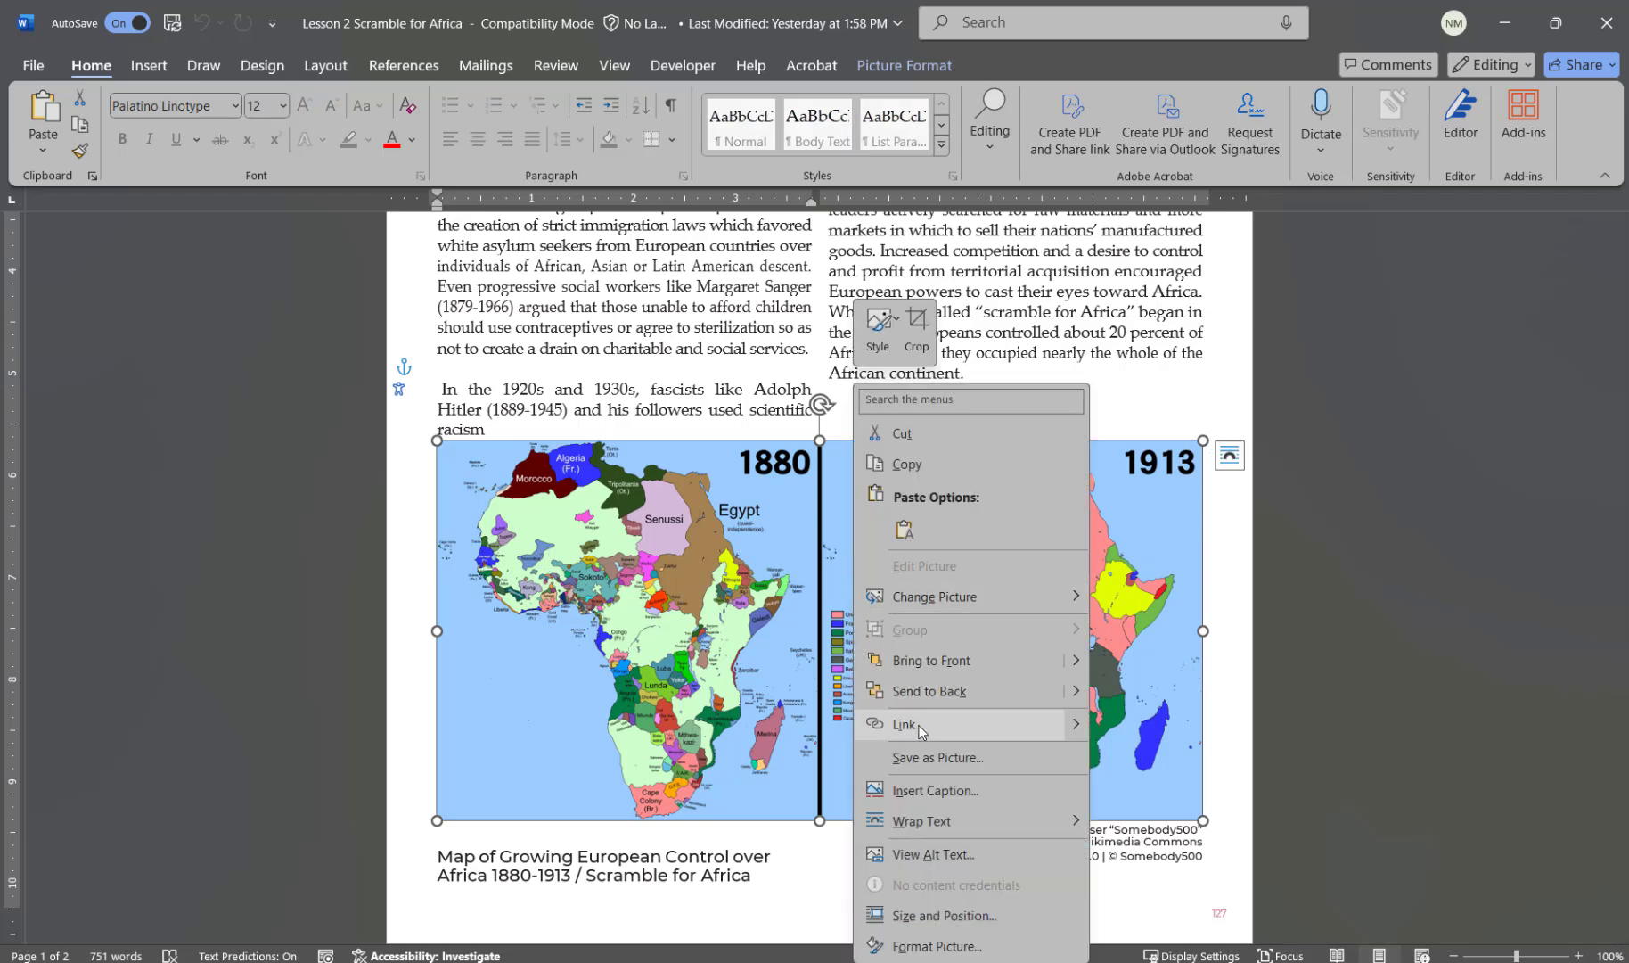
{"action": "left_click", "coordinate": [912, 755]}
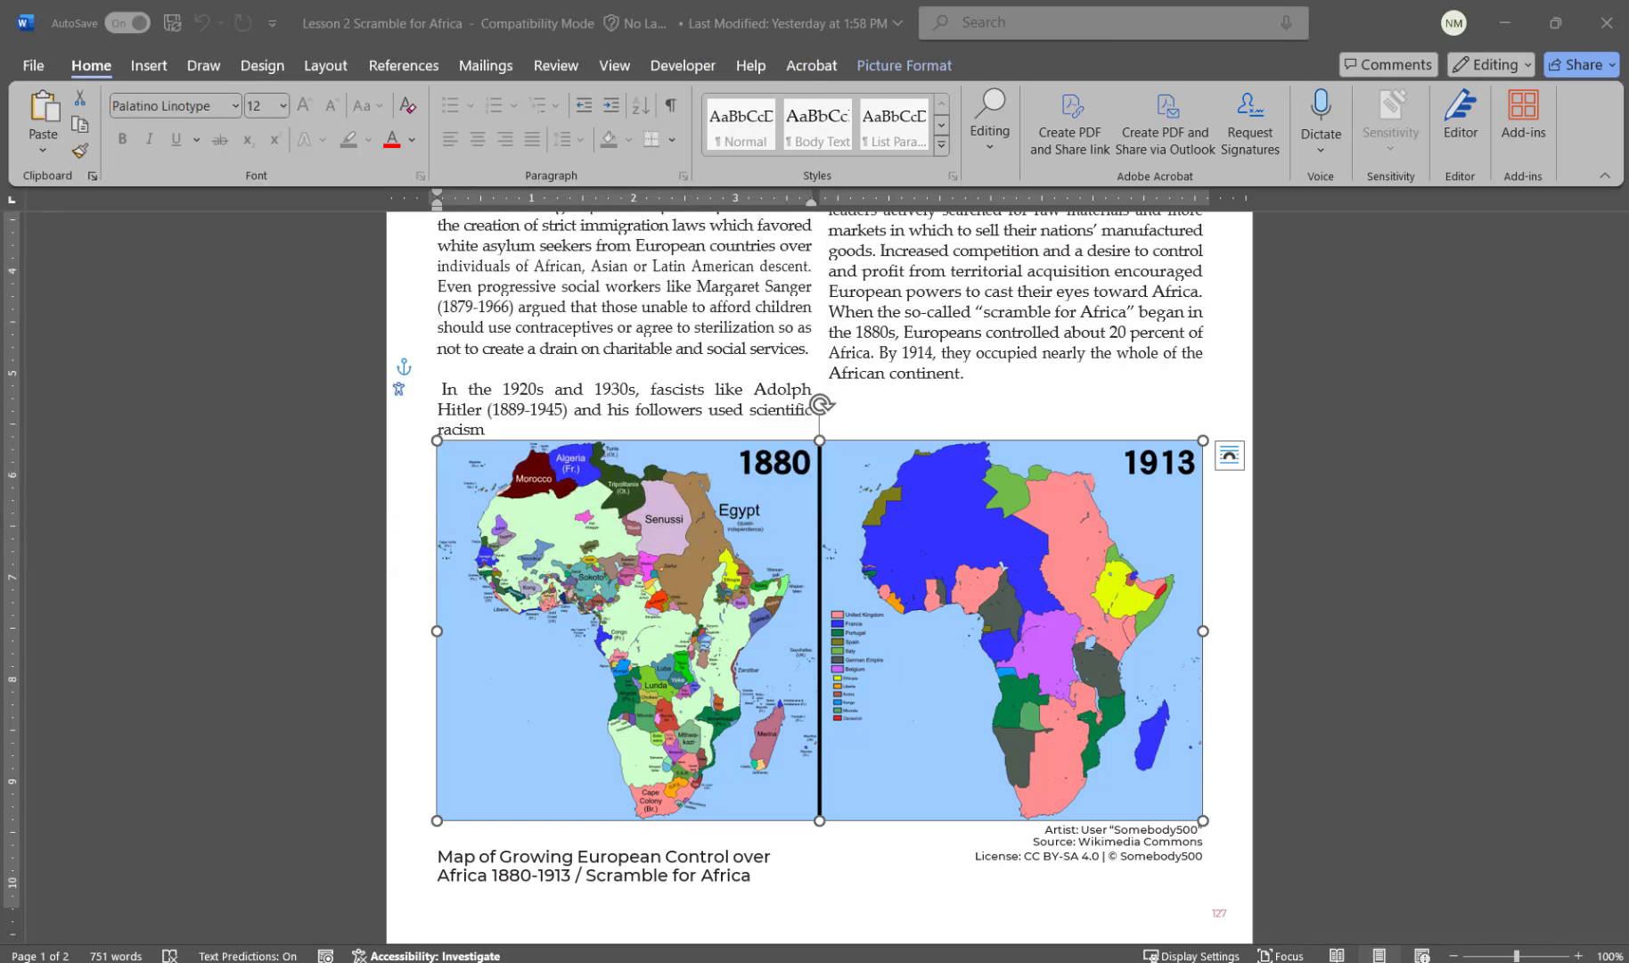
Cut the Africa map from page 1 and delete its credit lines and caption
{"action": "right_click", "coordinate": [948, 597]}
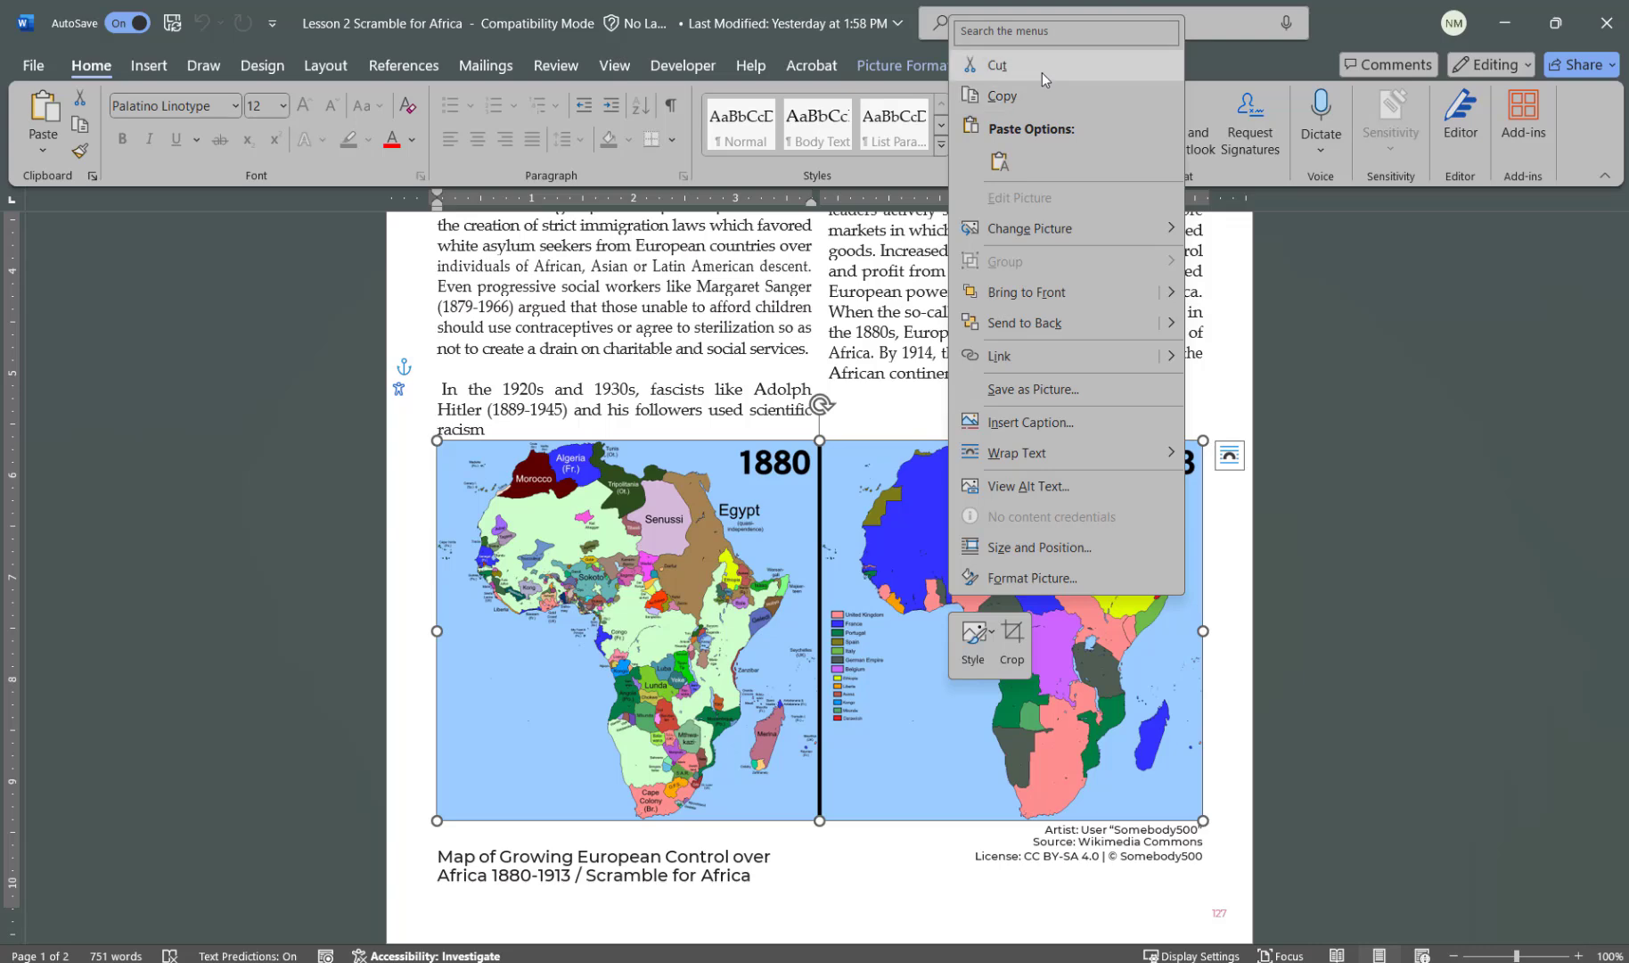
{"action": "left_click", "coordinate": [1043, 69]}
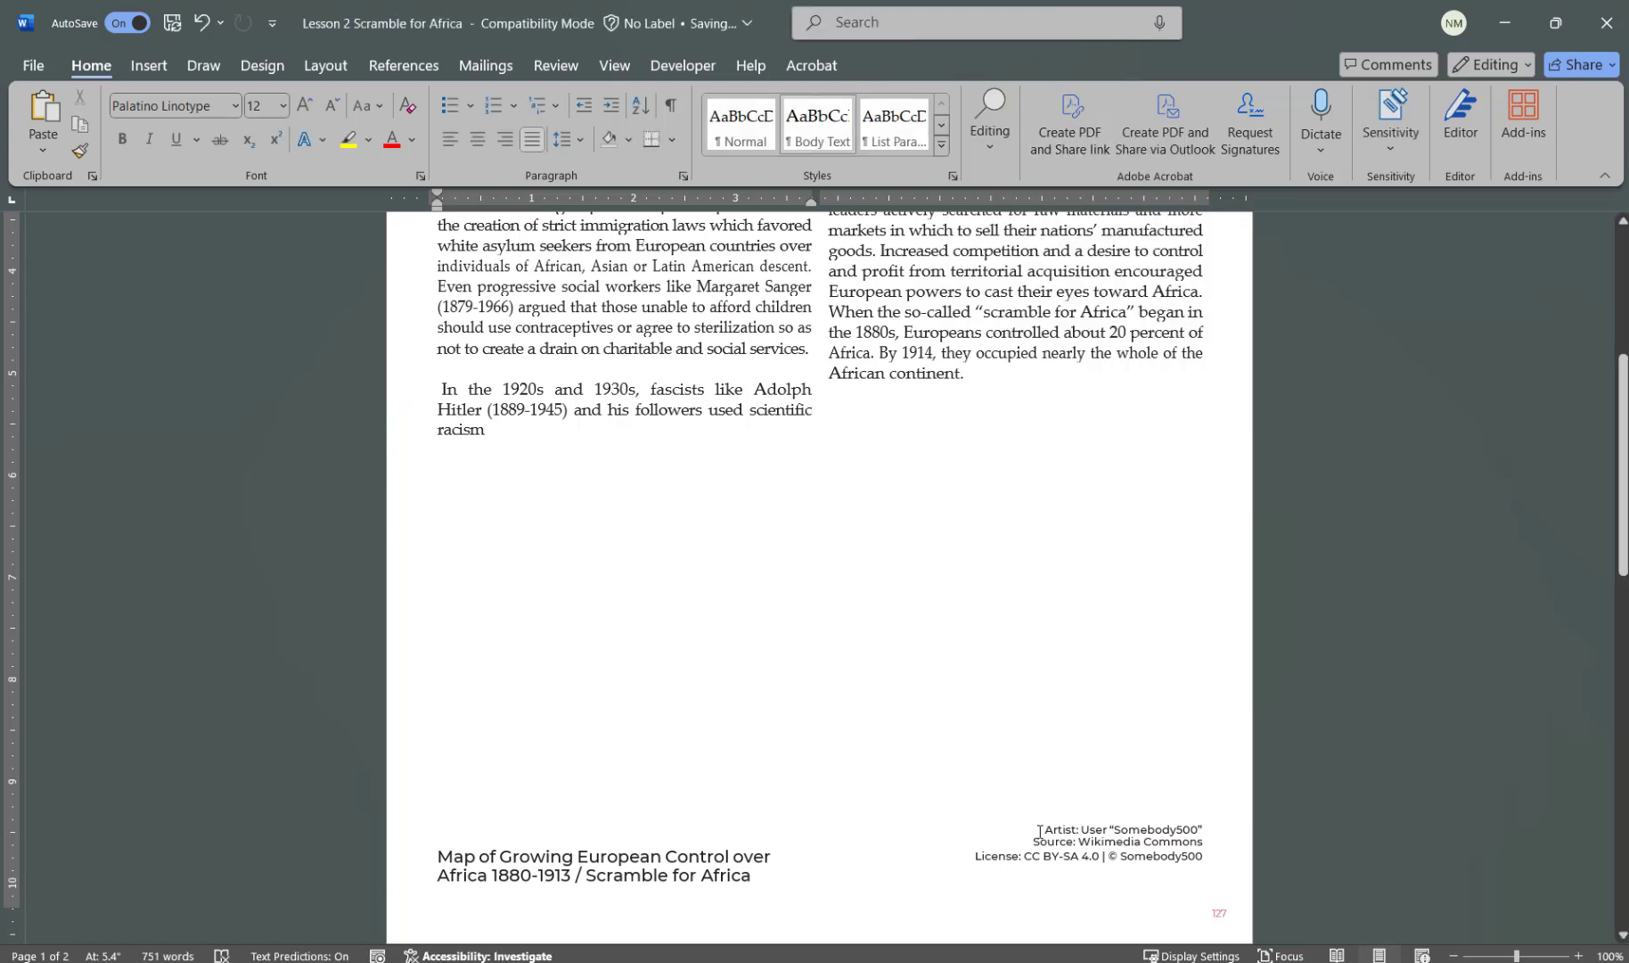
{"action": "left_click_drag", "start_coordinate": [1043, 829], "coordinate": [1214, 856]}
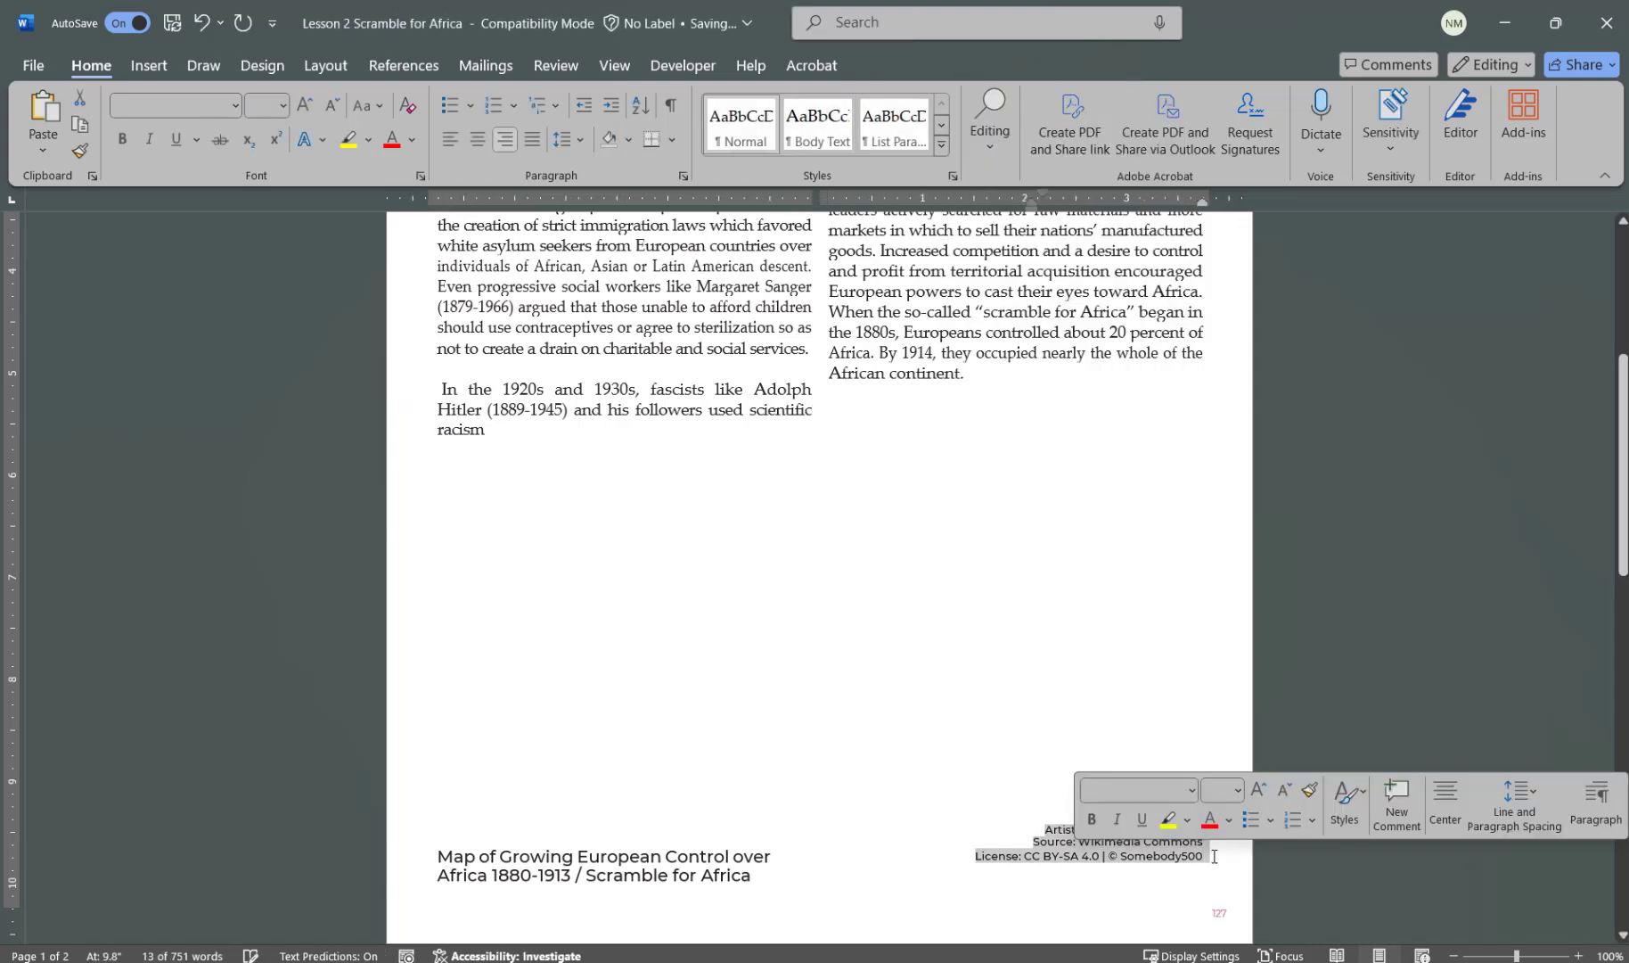
{"action": "key", "text": "Delete"}
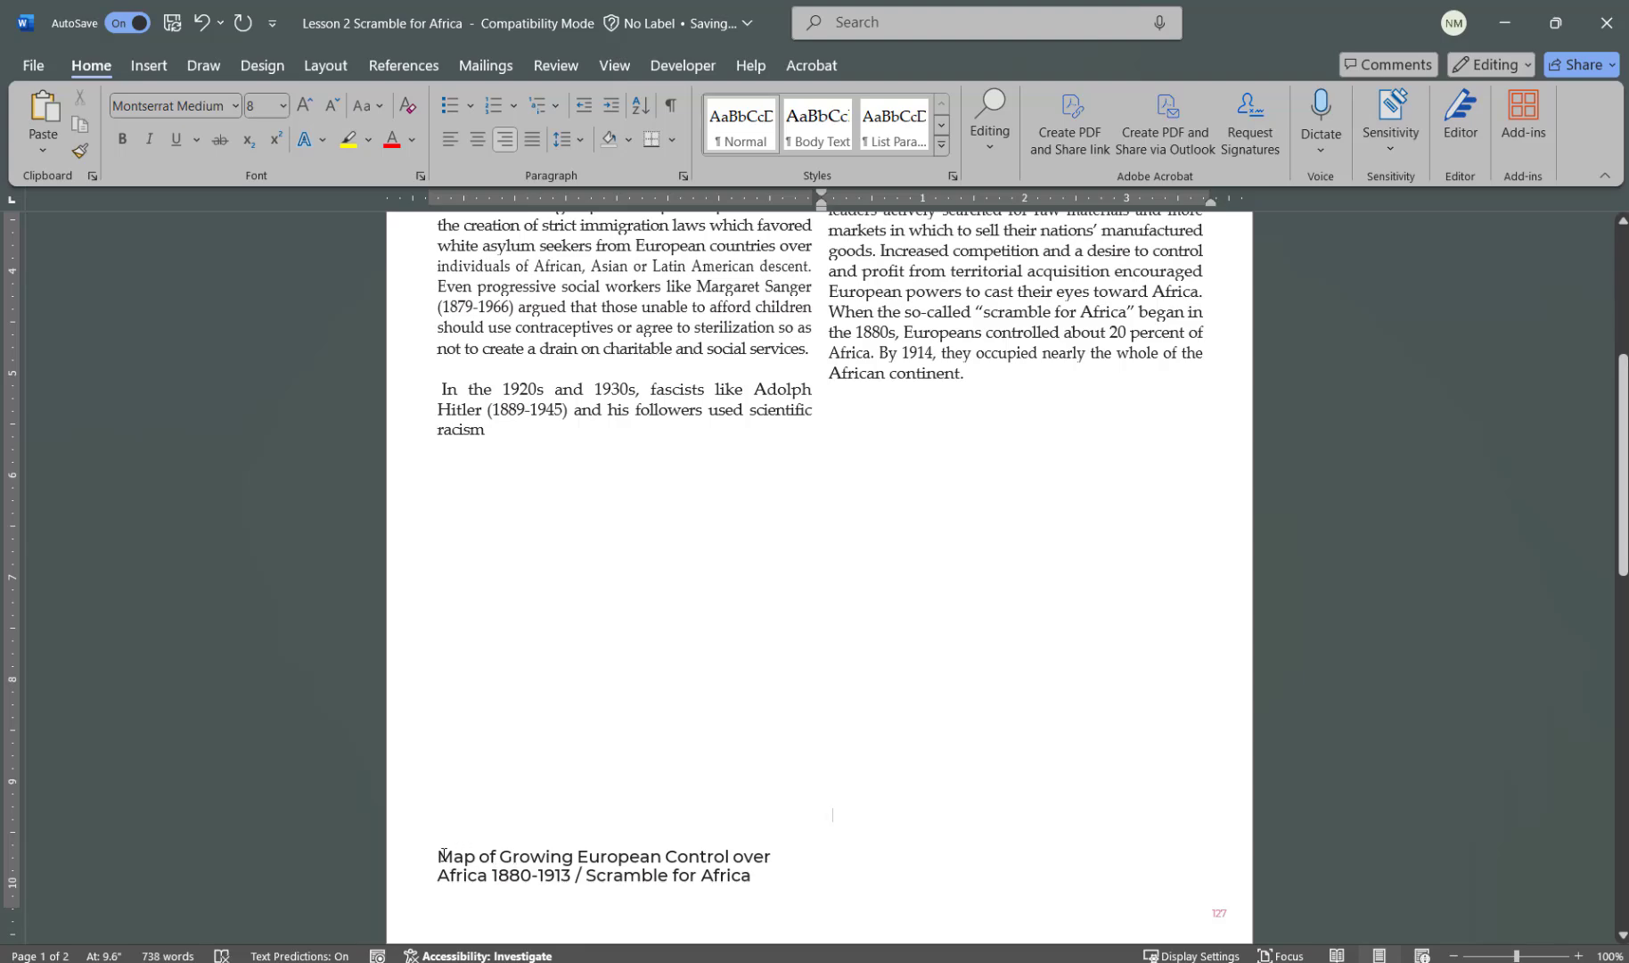
{"action": "left_click_drag", "start_coordinate": [464, 857], "coordinate": [815, 874]}
{"action": "key", "text": "Delete"}
Cut the Rhodes Colossus illustration with its blue background from page 2
{"action": "scroll", "coordinate": [836, 815], "scroll_direction": "down", "scroll_amount": 6}
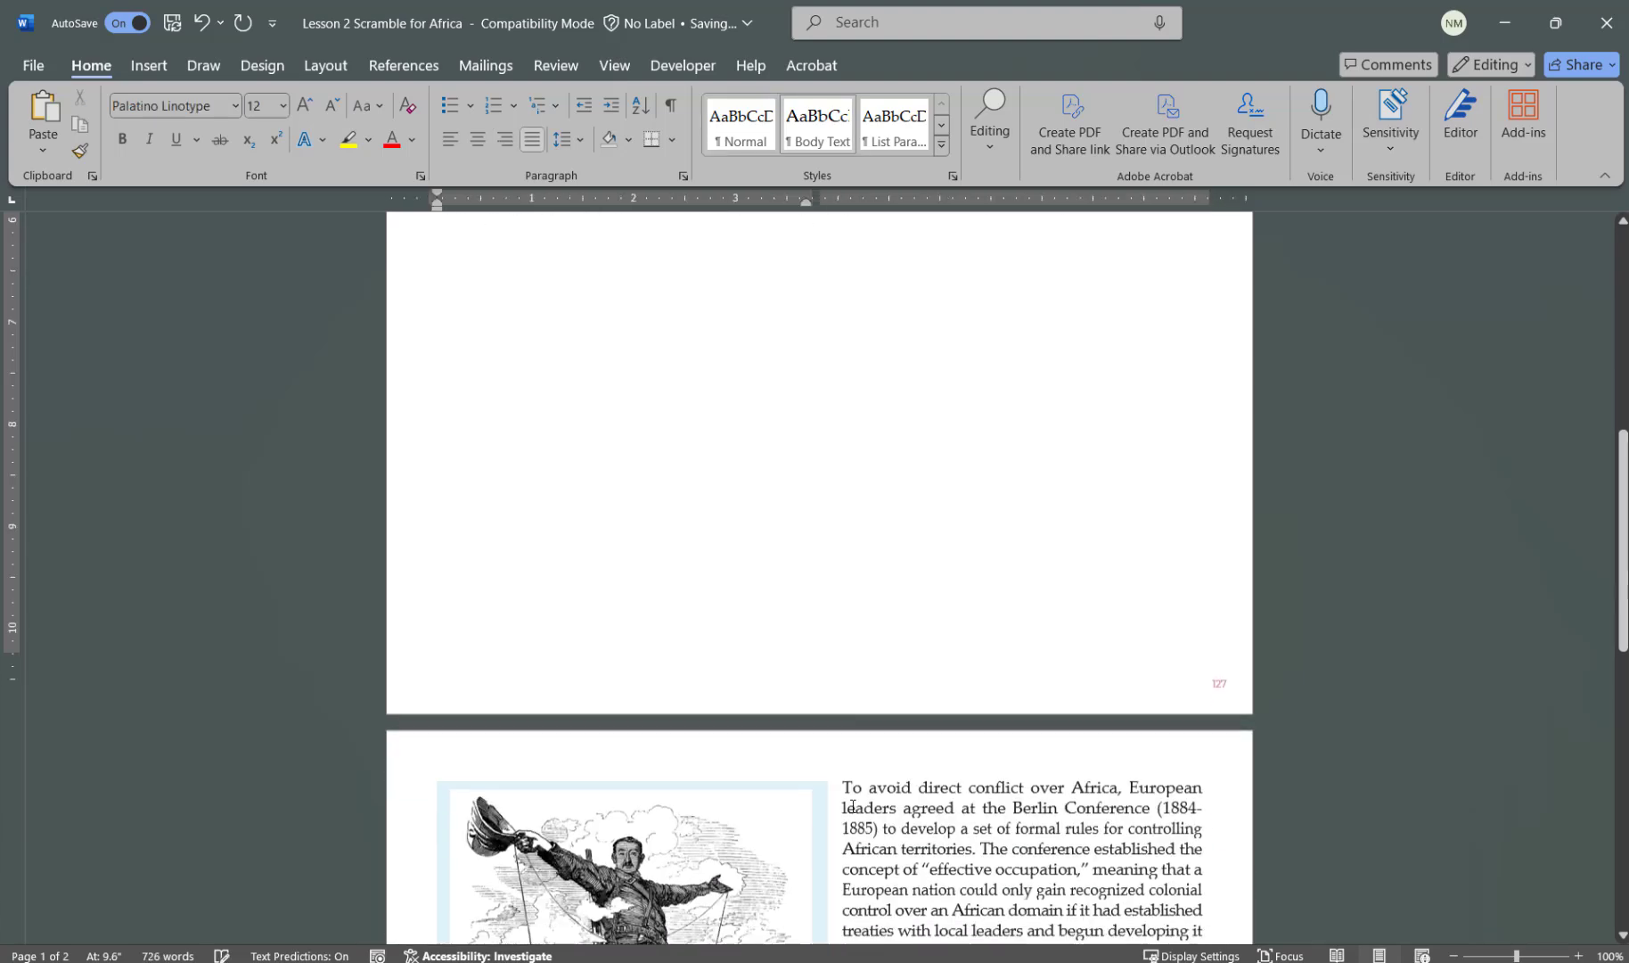
{"action": "scroll", "coordinate": [853, 805], "scroll_direction": "down", "scroll_amount": 3}
{"action": "scroll", "coordinate": [851, 807], "scroll_direction": "down", "scroll_amount": 2}
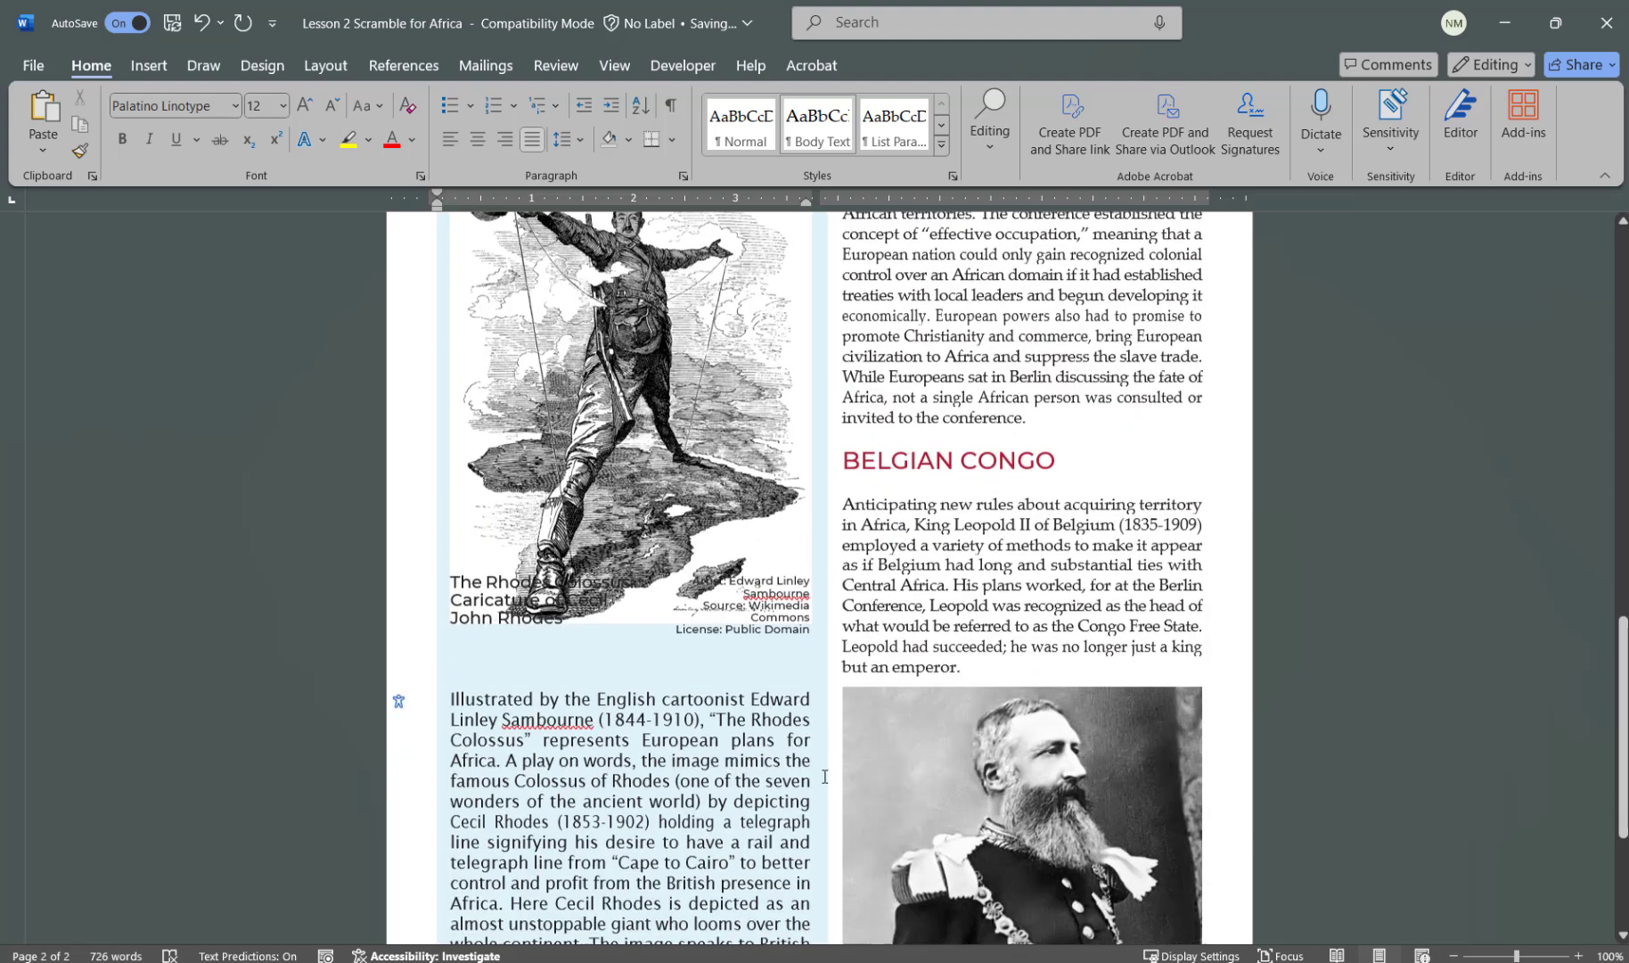
{"action": "scroll", "coordinate": [662, 757], "scroll_direction": "up", "scroll_amount": 3}
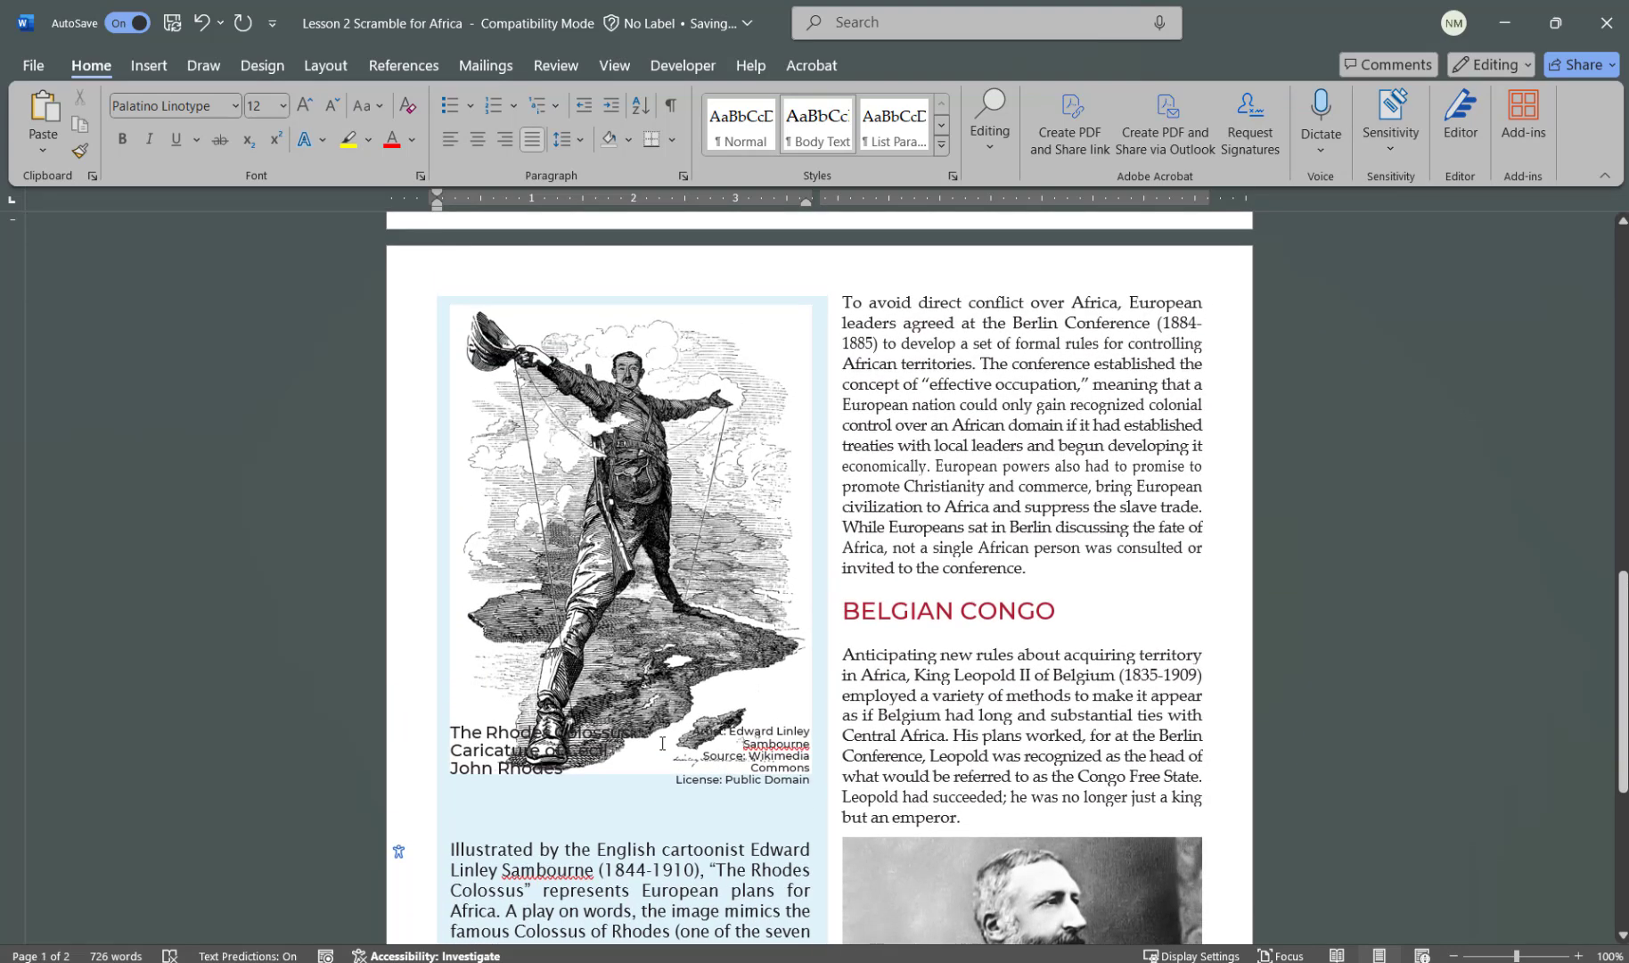
{"action": "left_click", "coordinate": [663, 742]}
{"action": "left_click", "coordinate": [643, 815]}
{"action": "right_click", "coordinate": [644, 820]}
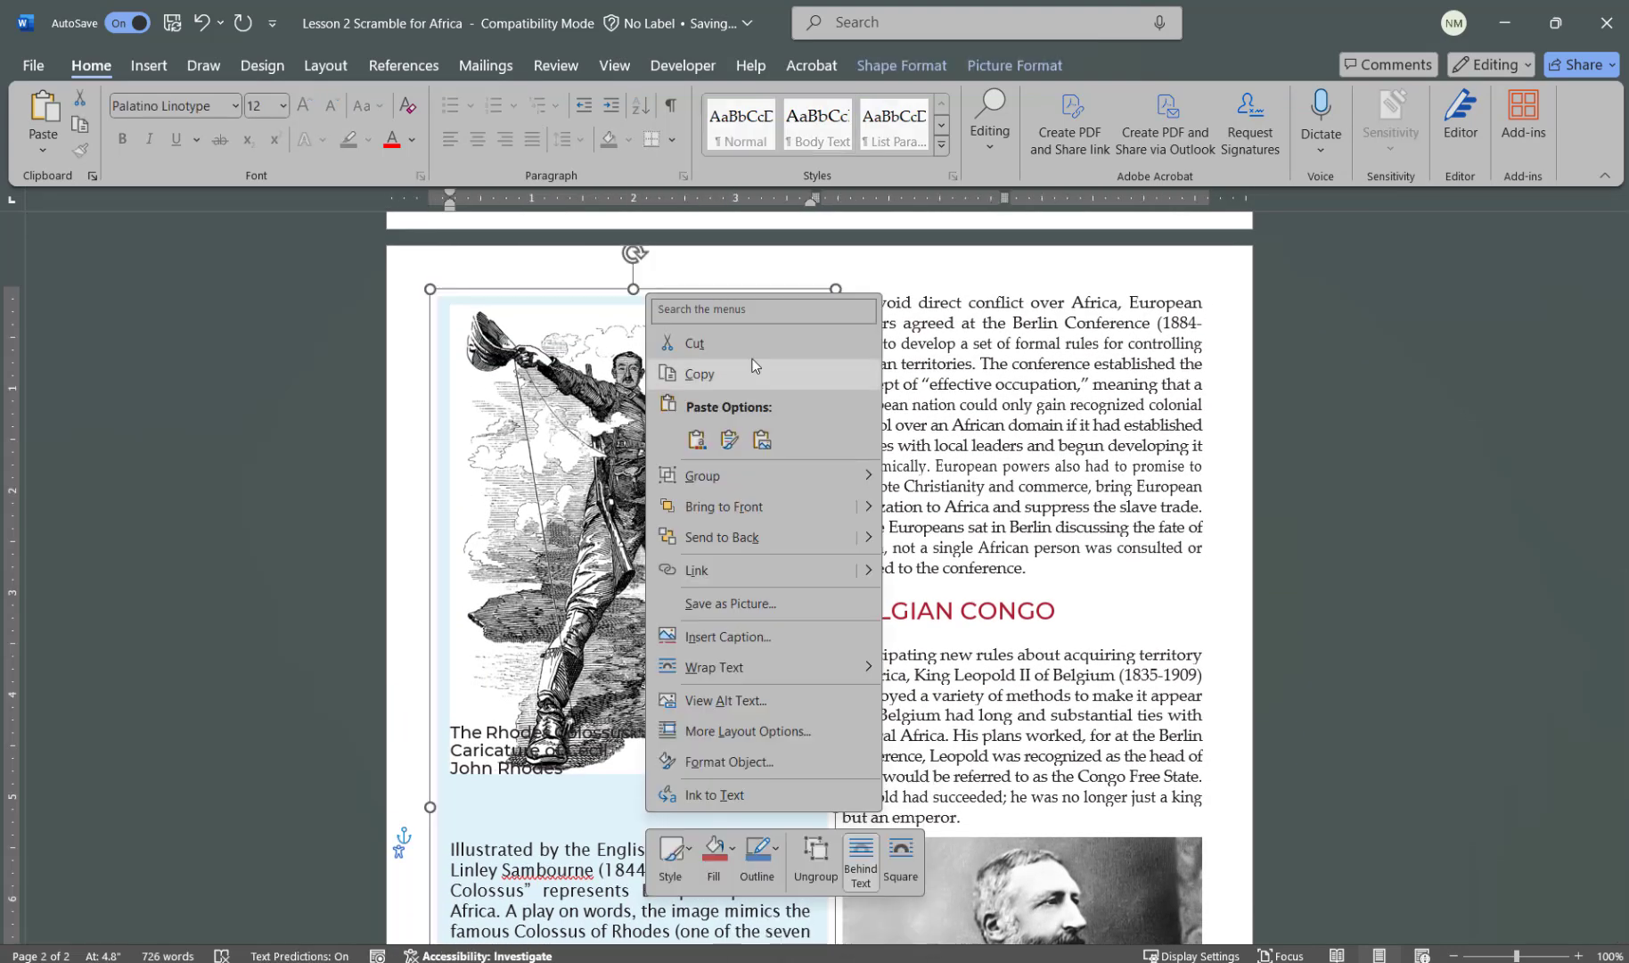
{"action": "left_click", "coordinate": [748, 345]}
Delete the Belgian Congo section with its portrait, plus the Rhodes Colossus caption, credit and description on page 2
{"action": "left_click_drag", "start_coordinate": [842, 613], "coordinate": [1025, 947]}
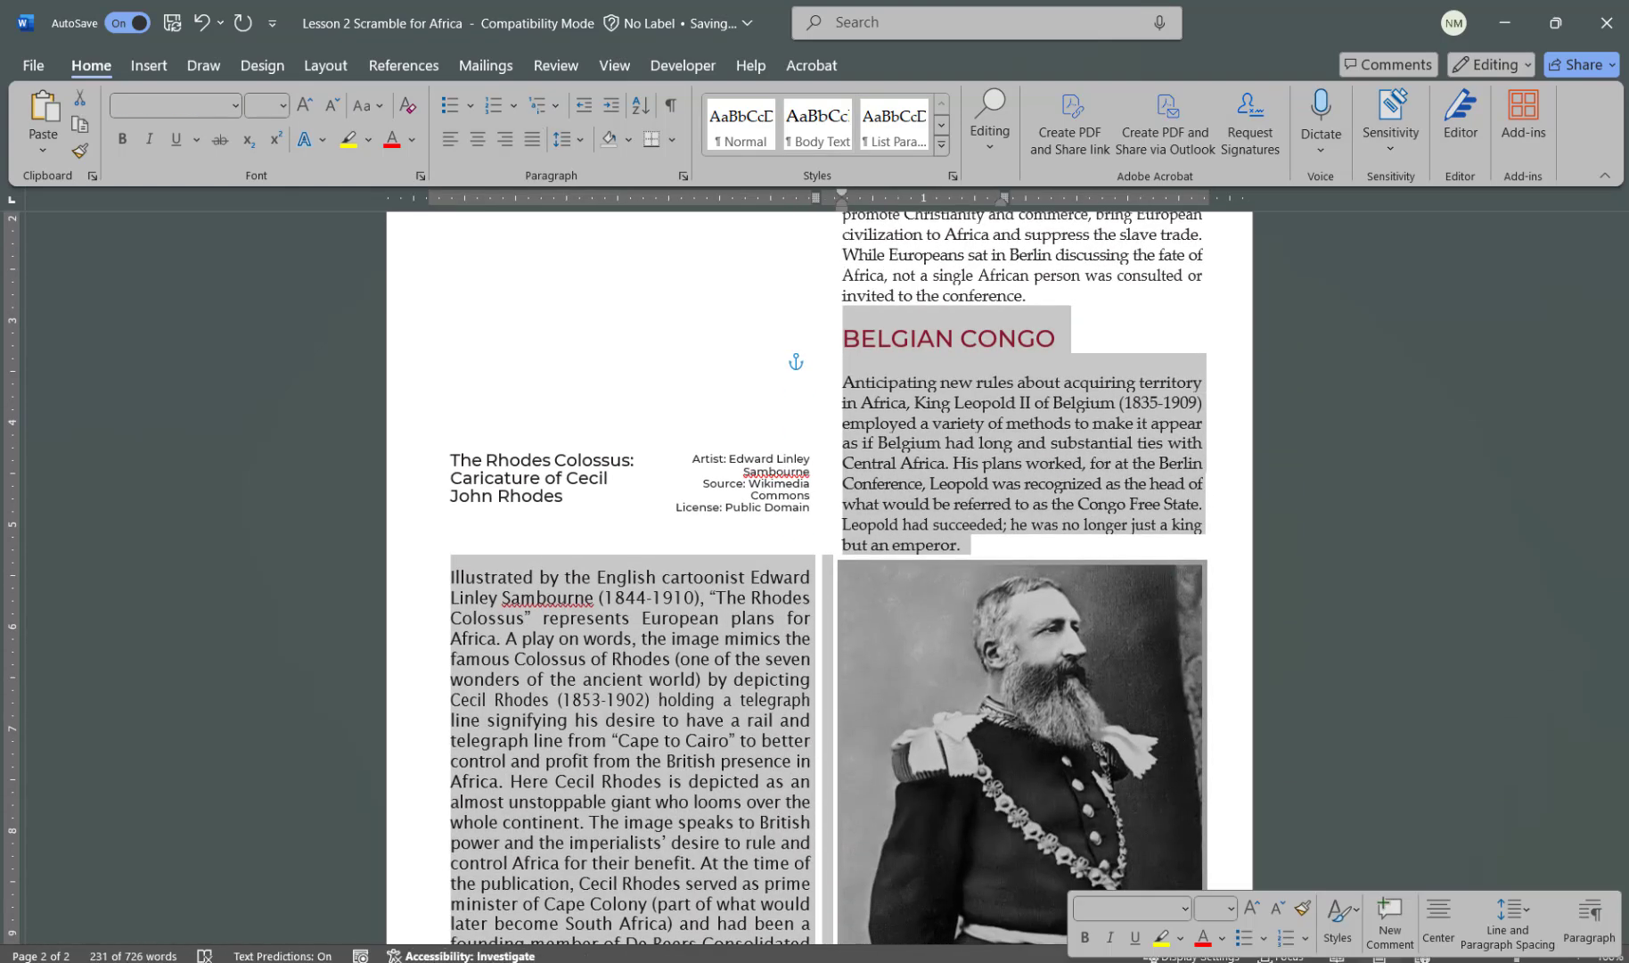
{"action": "key", "text": "Delete"}
{"action": "scroll", "coordinate": [978, 830], "scroll_direction": "up", "scroll_amount": 3}
{"action": "left_click_drag", "start_coordinate": [1005, 711], "coordinate": [453, 532]}
{"action": "key", "text": "Delete"}
{"action": "left_click_drag", "start_coordinate": [1016, 557], "coordinate": [1208, 600]}
{"action": "key", "text": "Delete"}
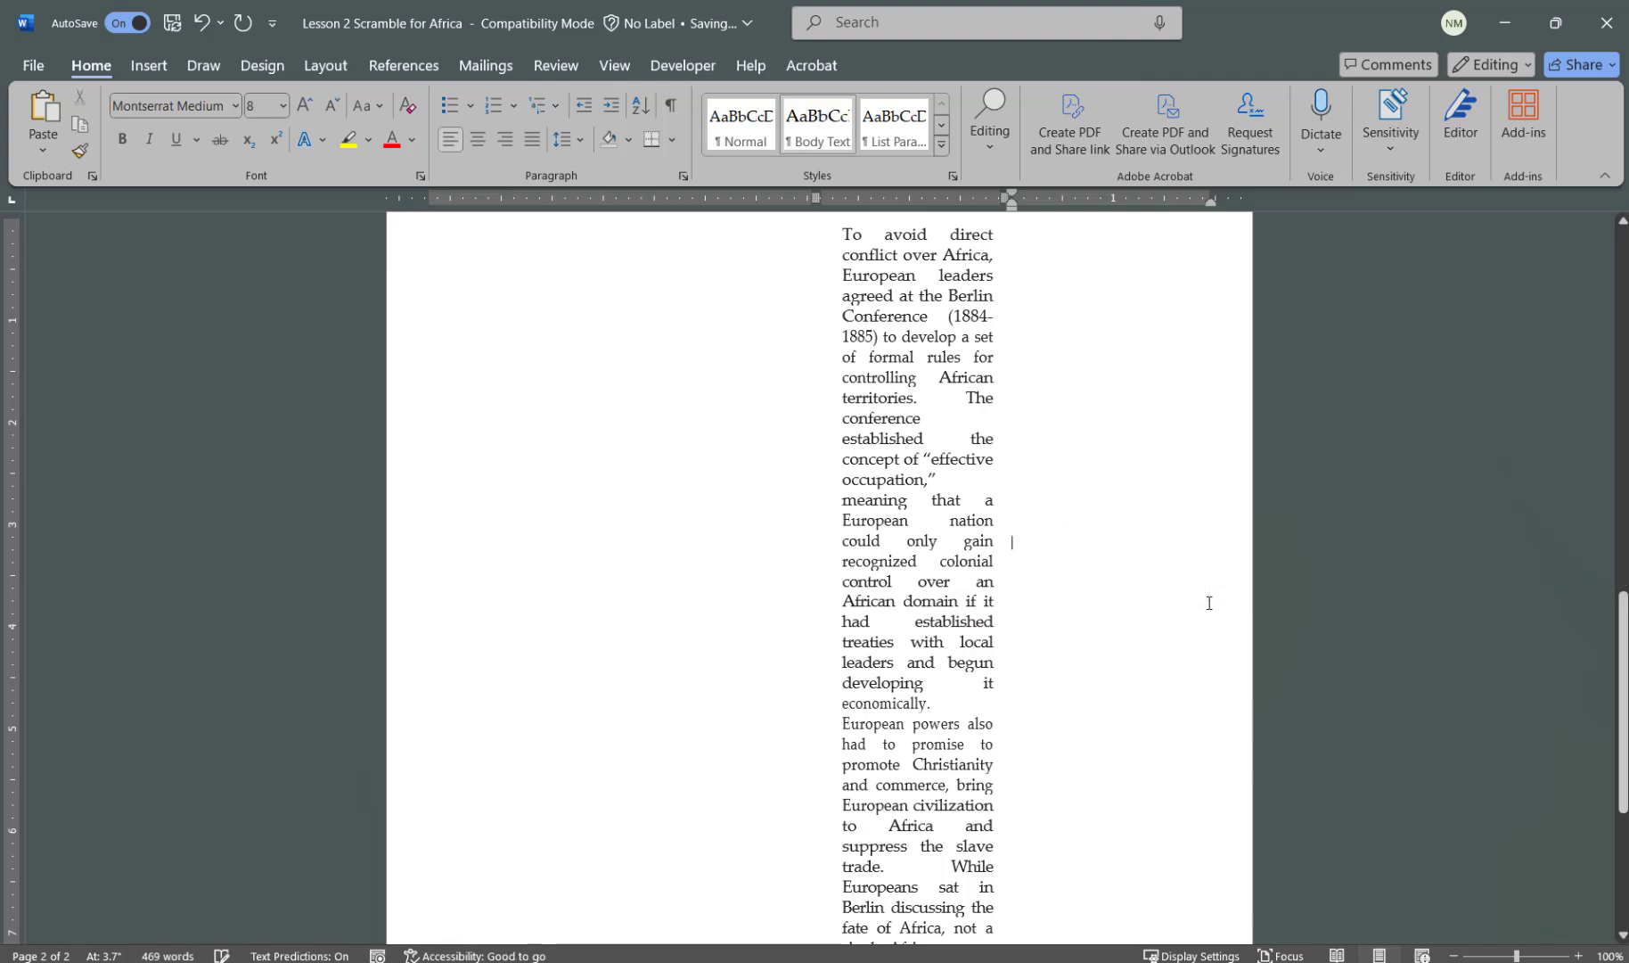
Delete all the page 1 text that precedes the Scramble for Africa heading
{"action": "scroll", "coordinate": [1191, 756], "scroll_direction": "up", "scroll_amount": 3}
{"action": "scroll", "coordinate": [983, 661], "scroll_direction": "up", "scroll_amount": 13}
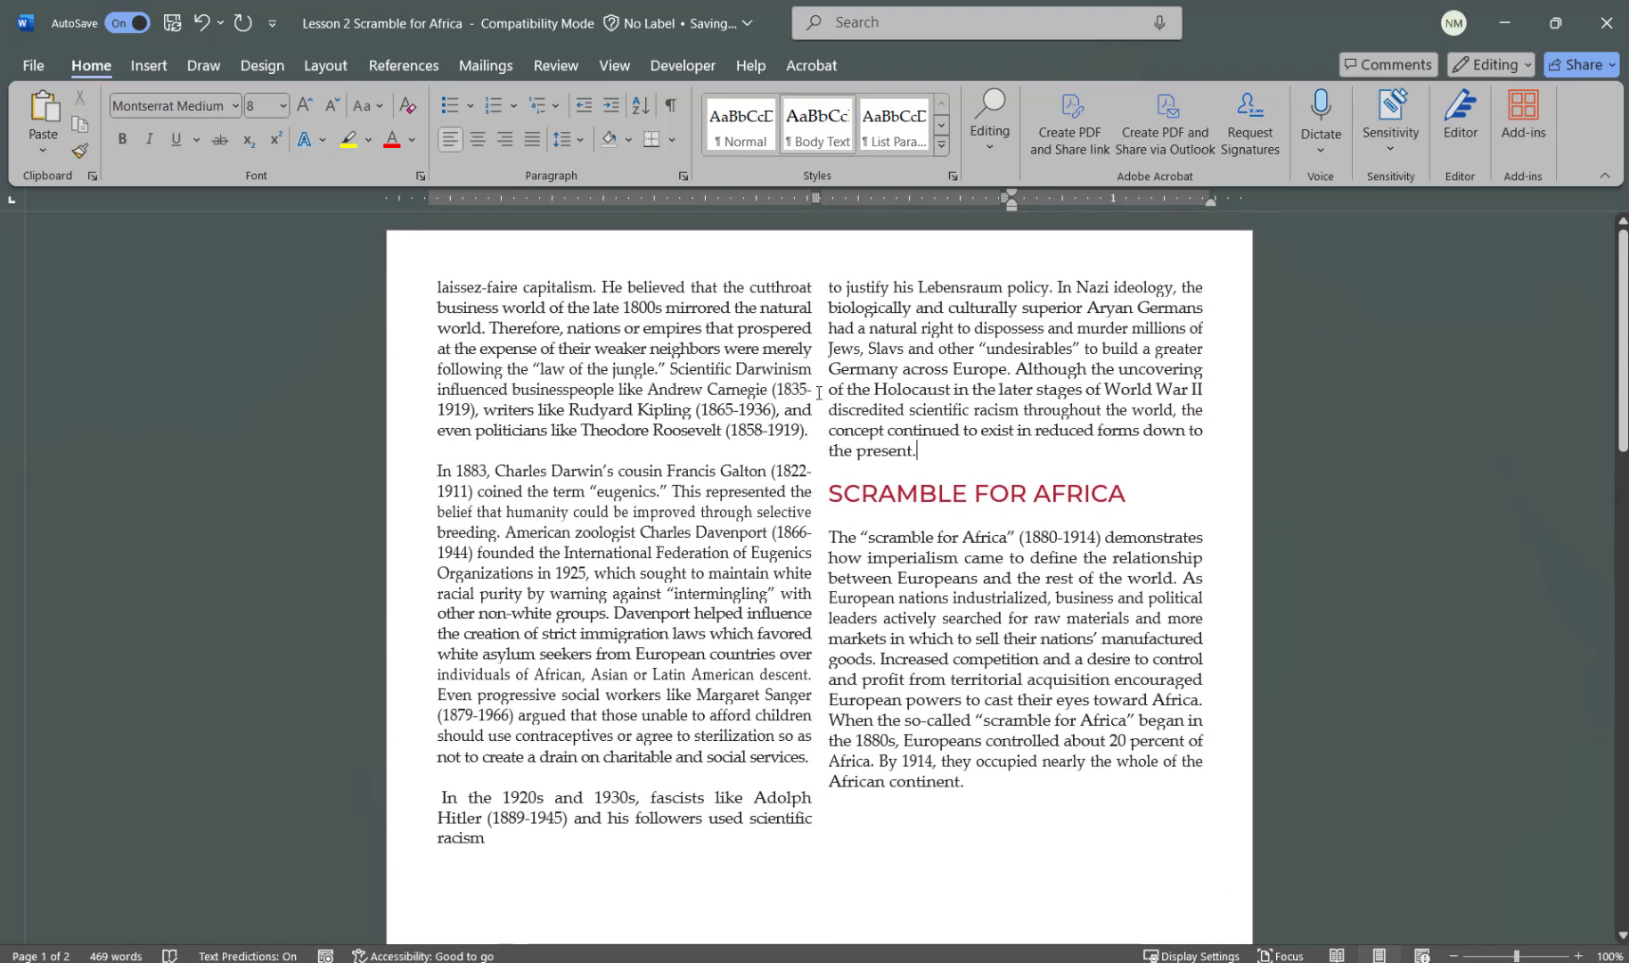
{"action": "left_click_drag", "start_coordinate": [918, 450], "coordinate": [428, 272]}
{"action": "key", "text": "Delete"}
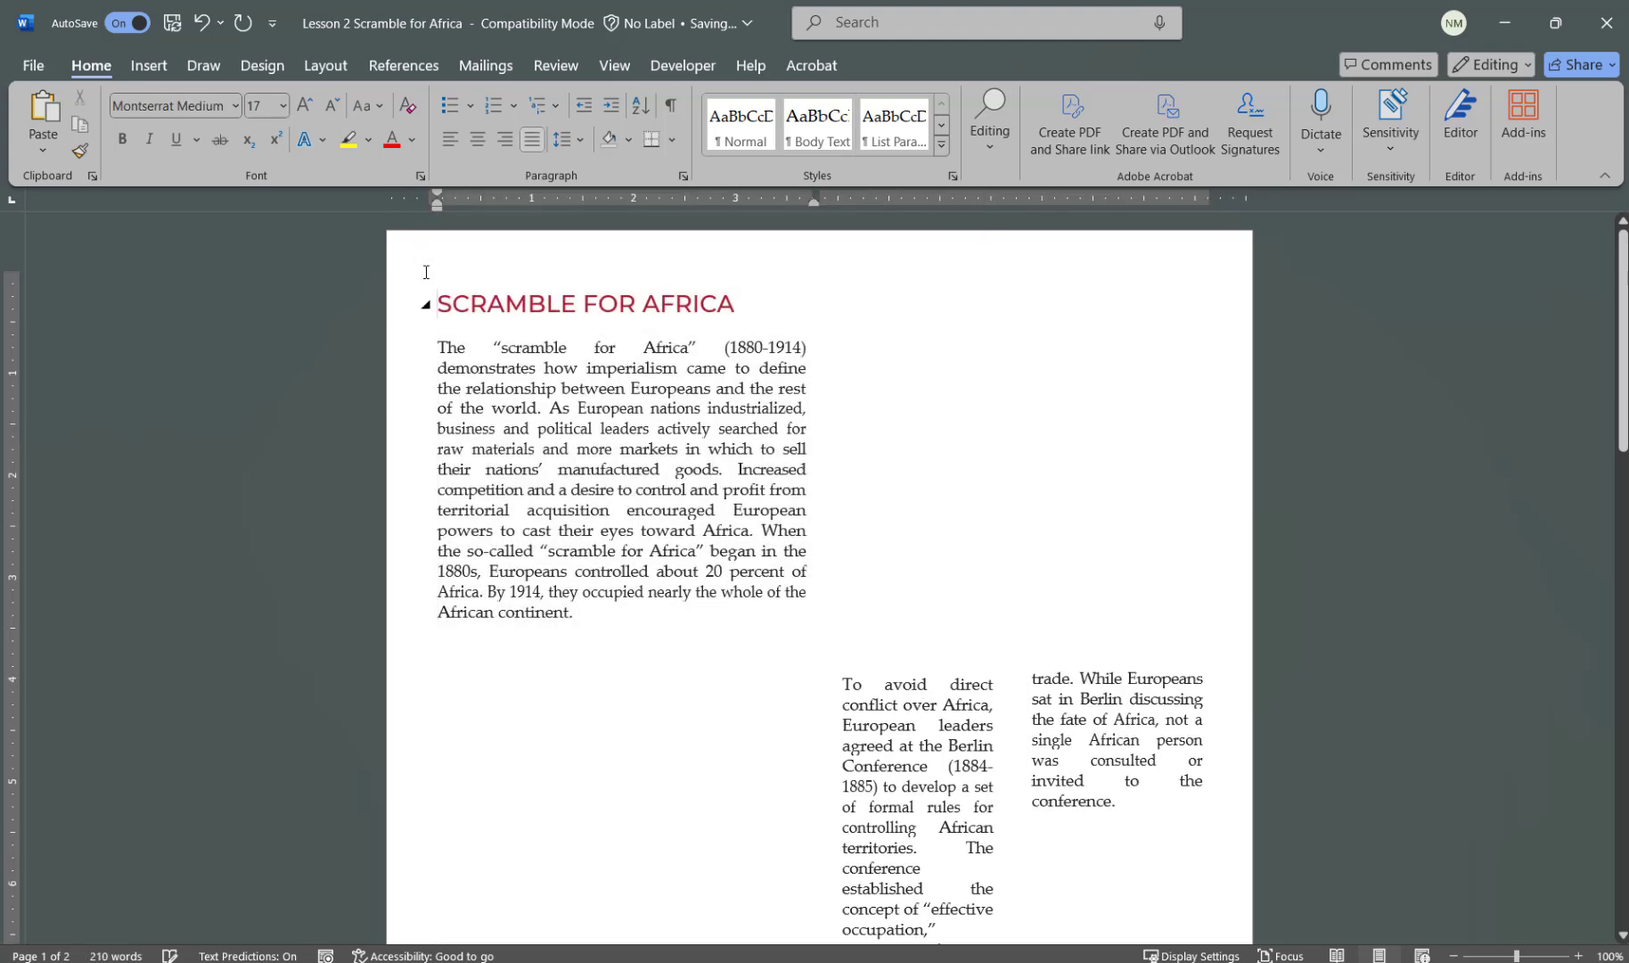
Delete the red Scramble for Africa heading so page 1 starts with its body paragraph
{"action": "key", "text": "Delete"}
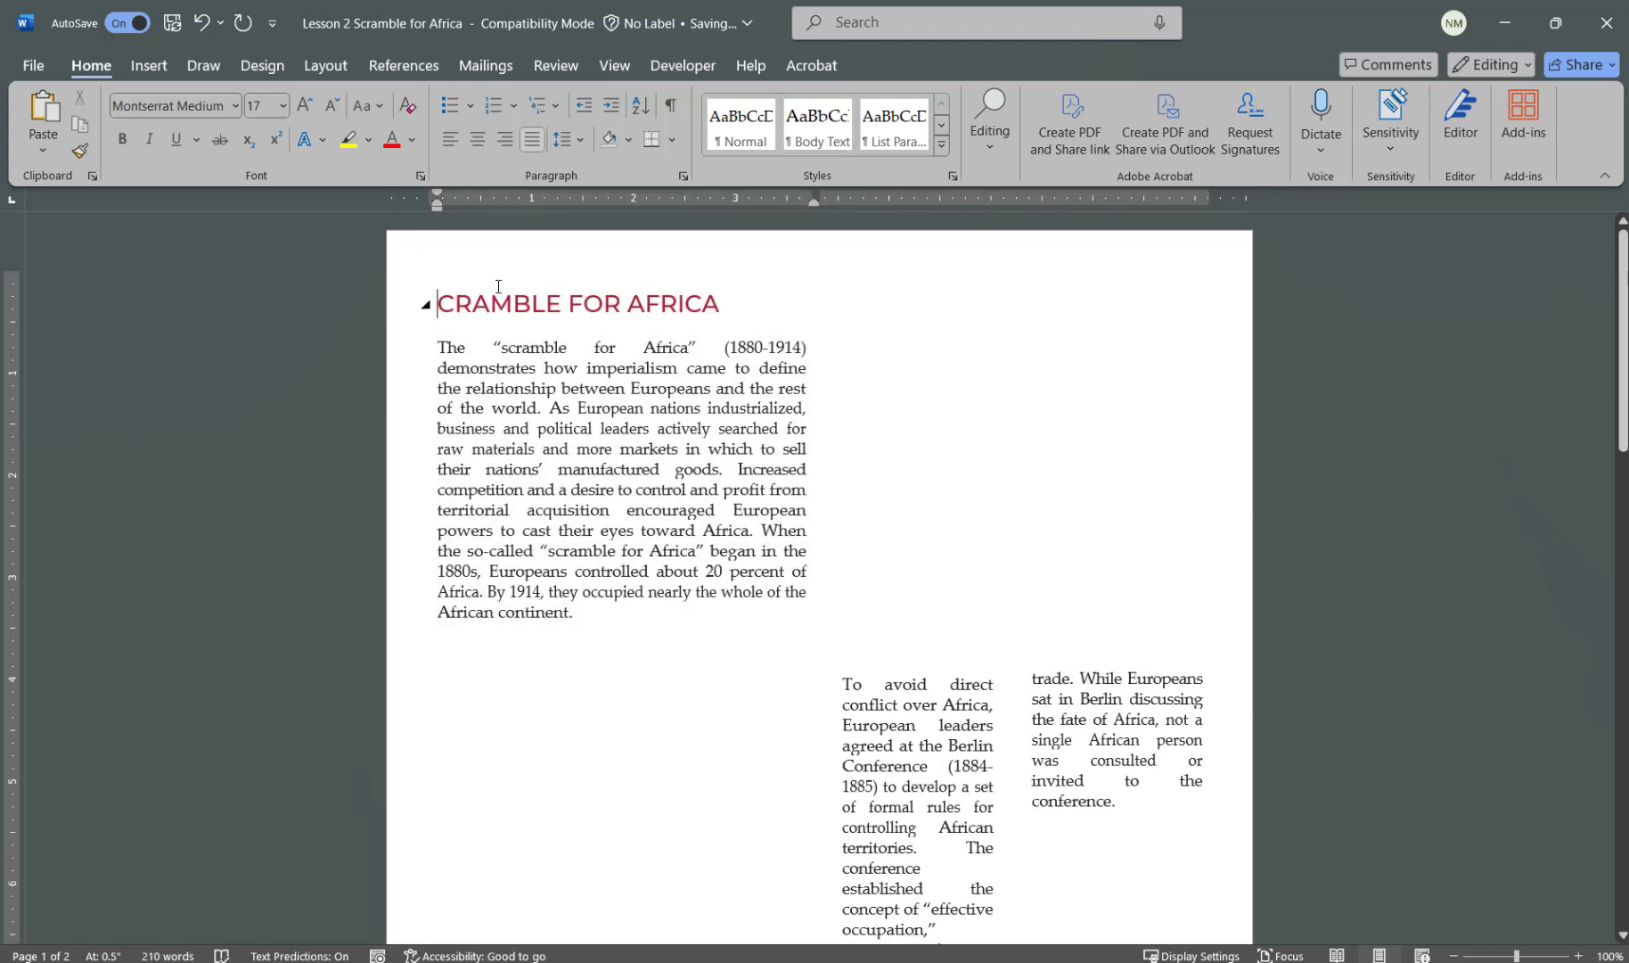
{"action": "key", "text": "BackSpace"}
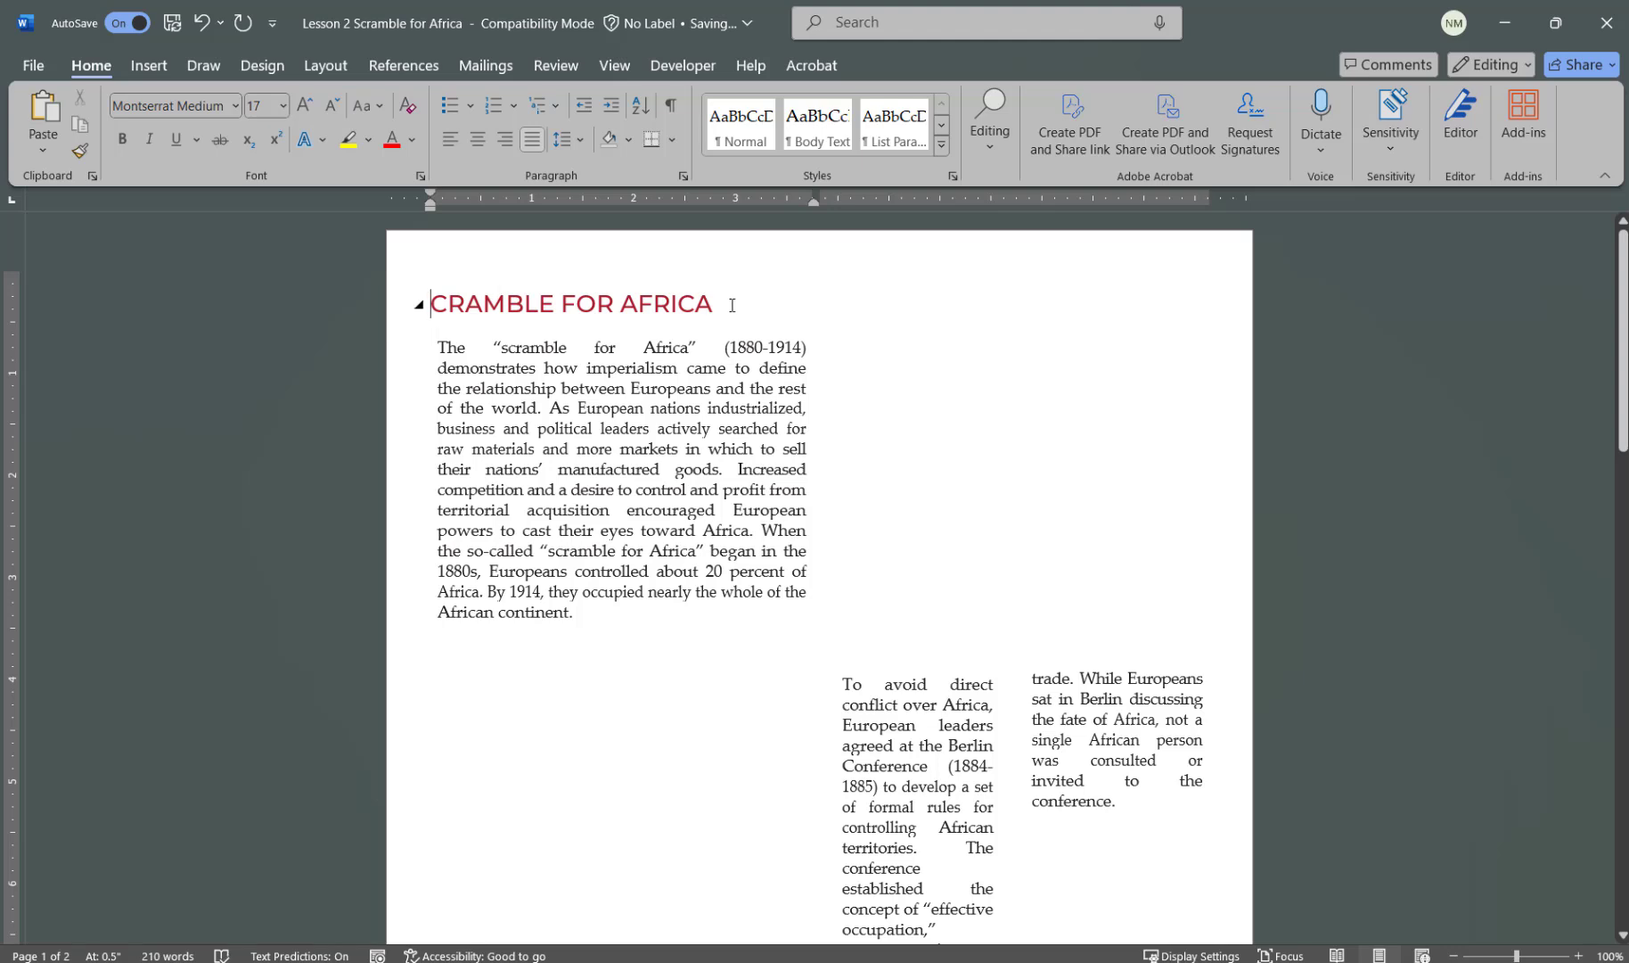
{"action": "left_click_drag", "start_coordinate": [731, 305], "coordinate": [401, 266]}
{"action": "key", "text": "Delete"}
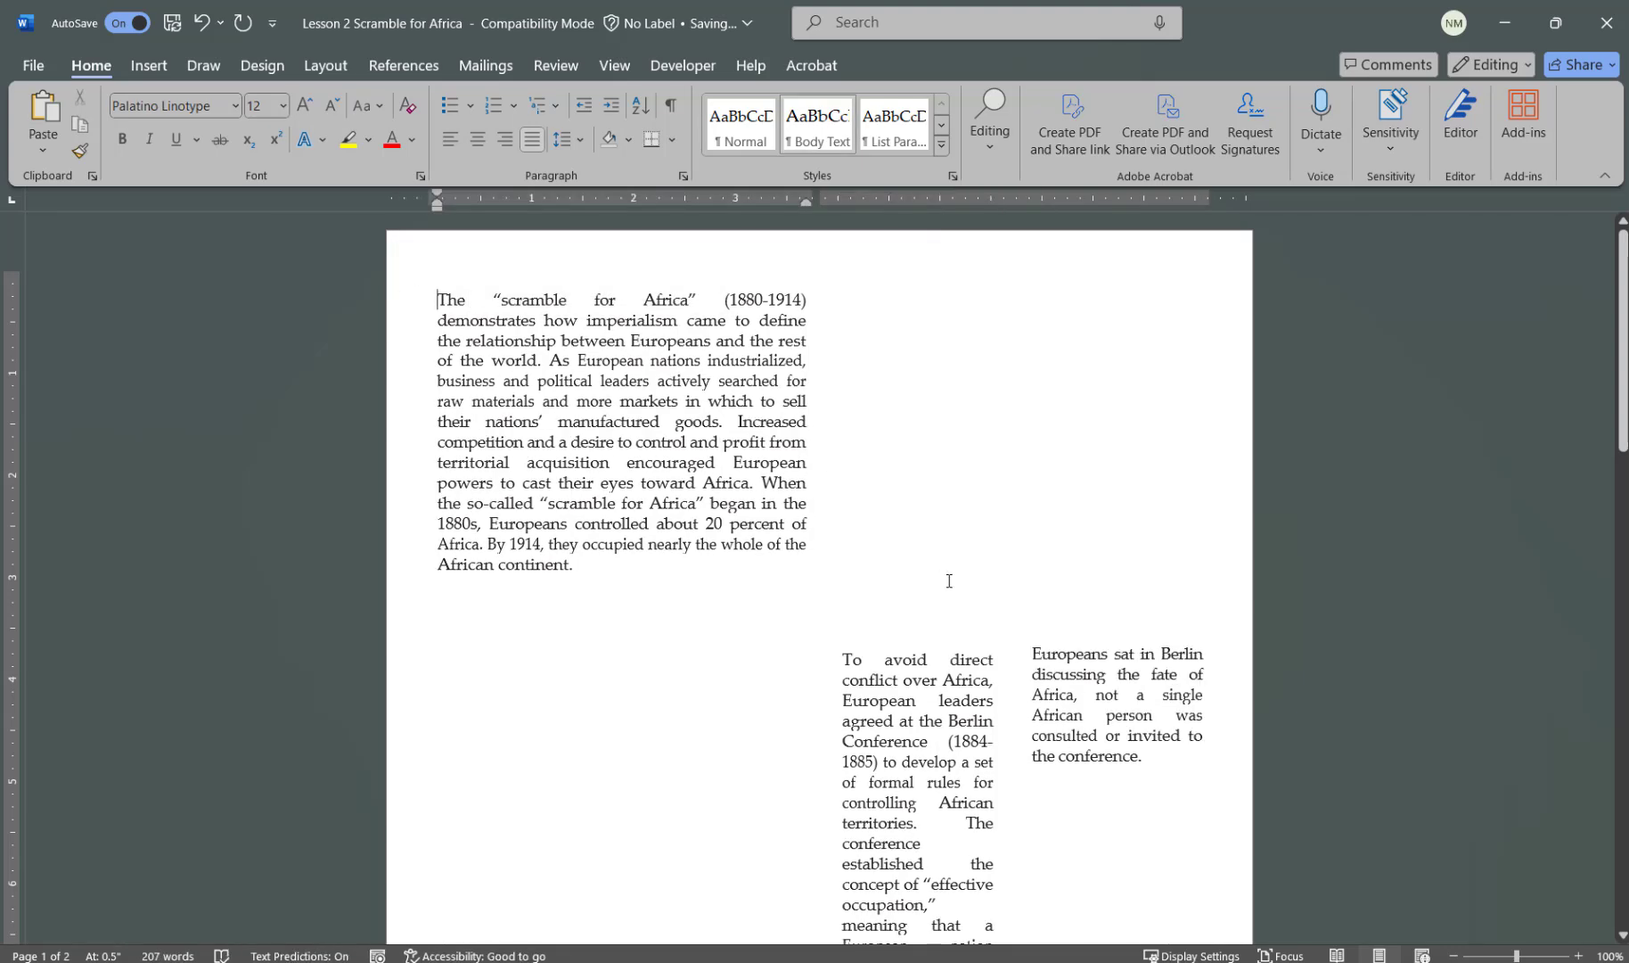
Change the whole document to a one-column layout
{"action": "left_click", "coordinate": [1074, 709]}
{"action": "key", "text": "ctrl+a"}
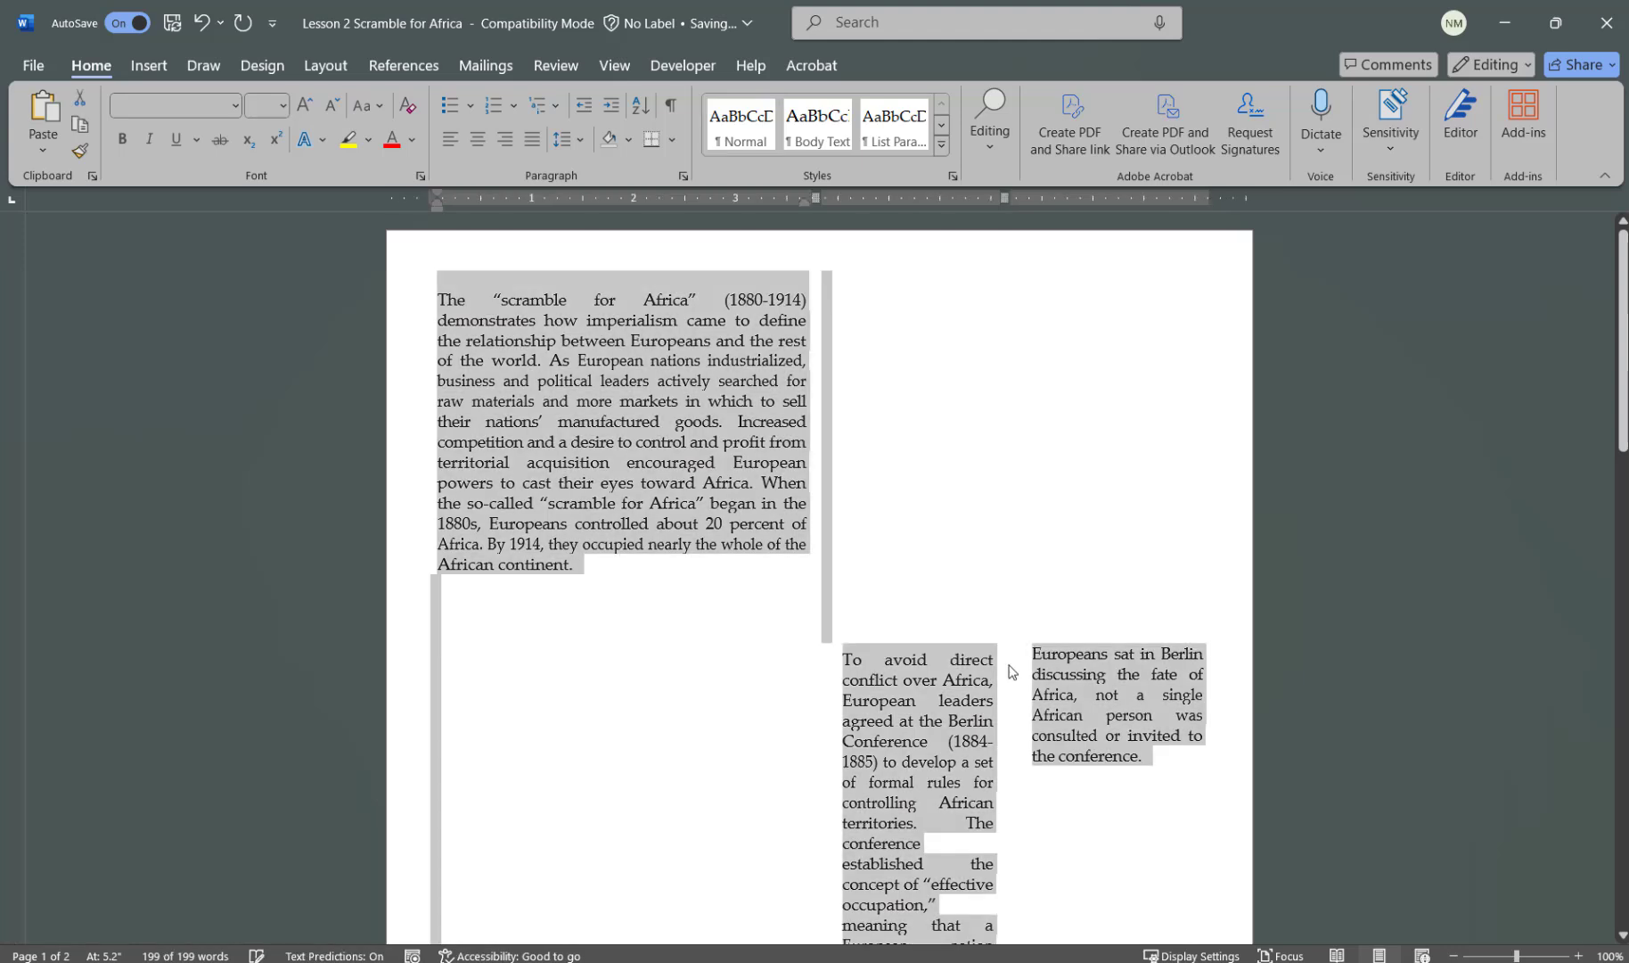
{"action": "left_click", "coordinate": [324, 66]}
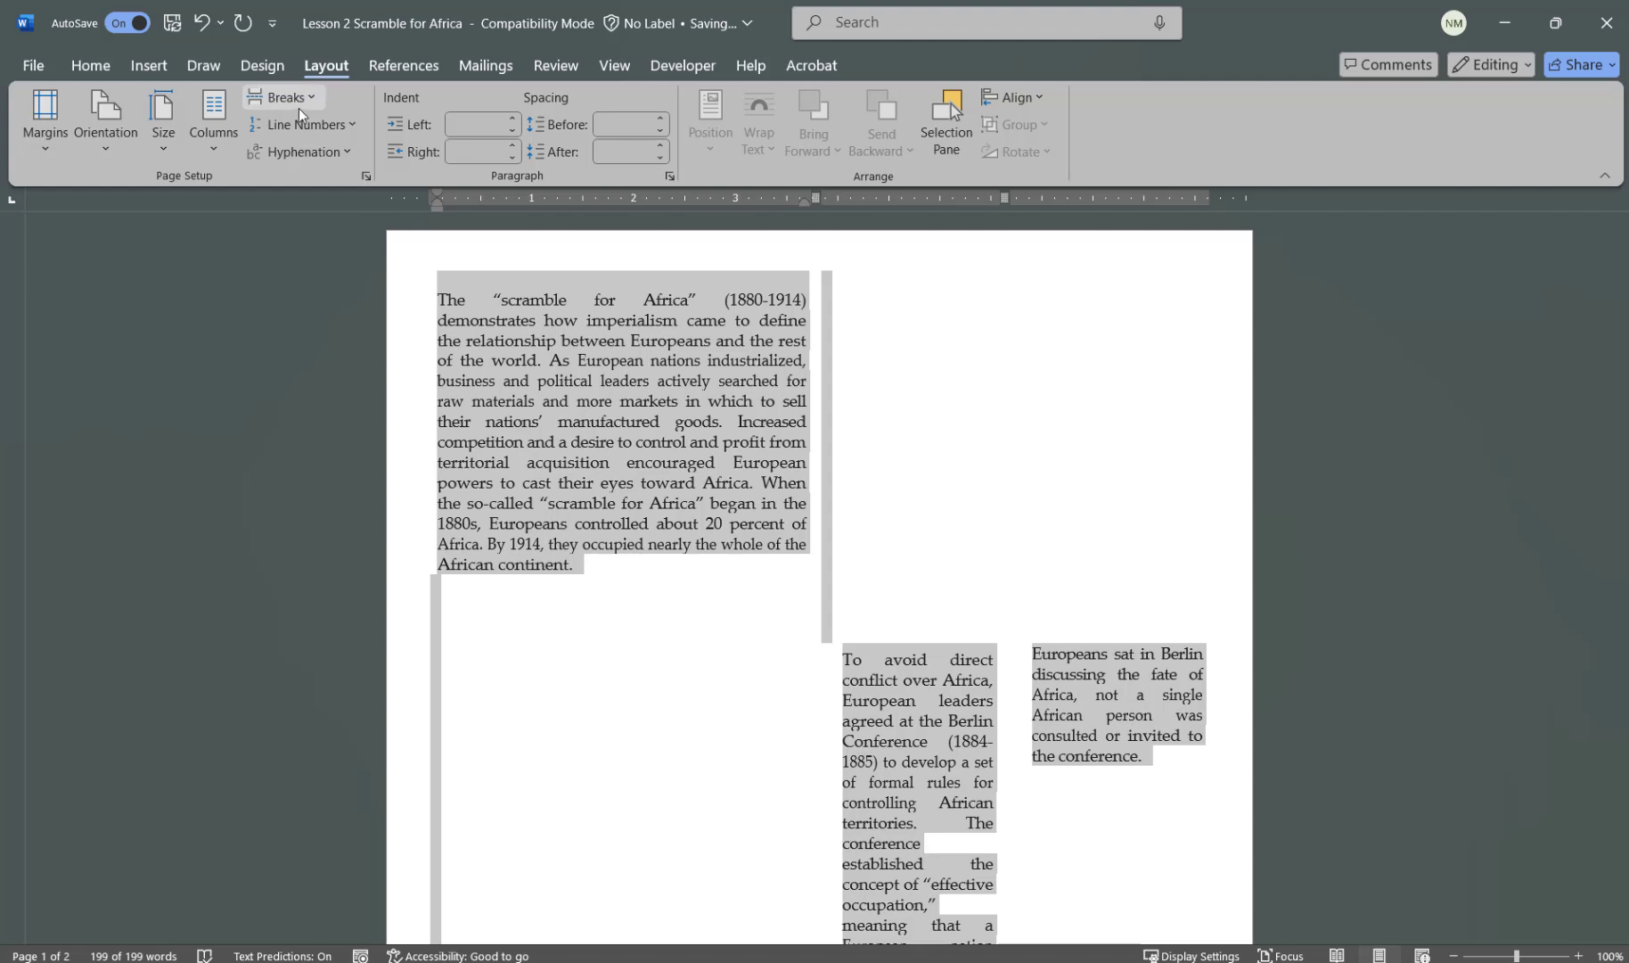
{"action": "left_click", "coordinate": [205, 143]}
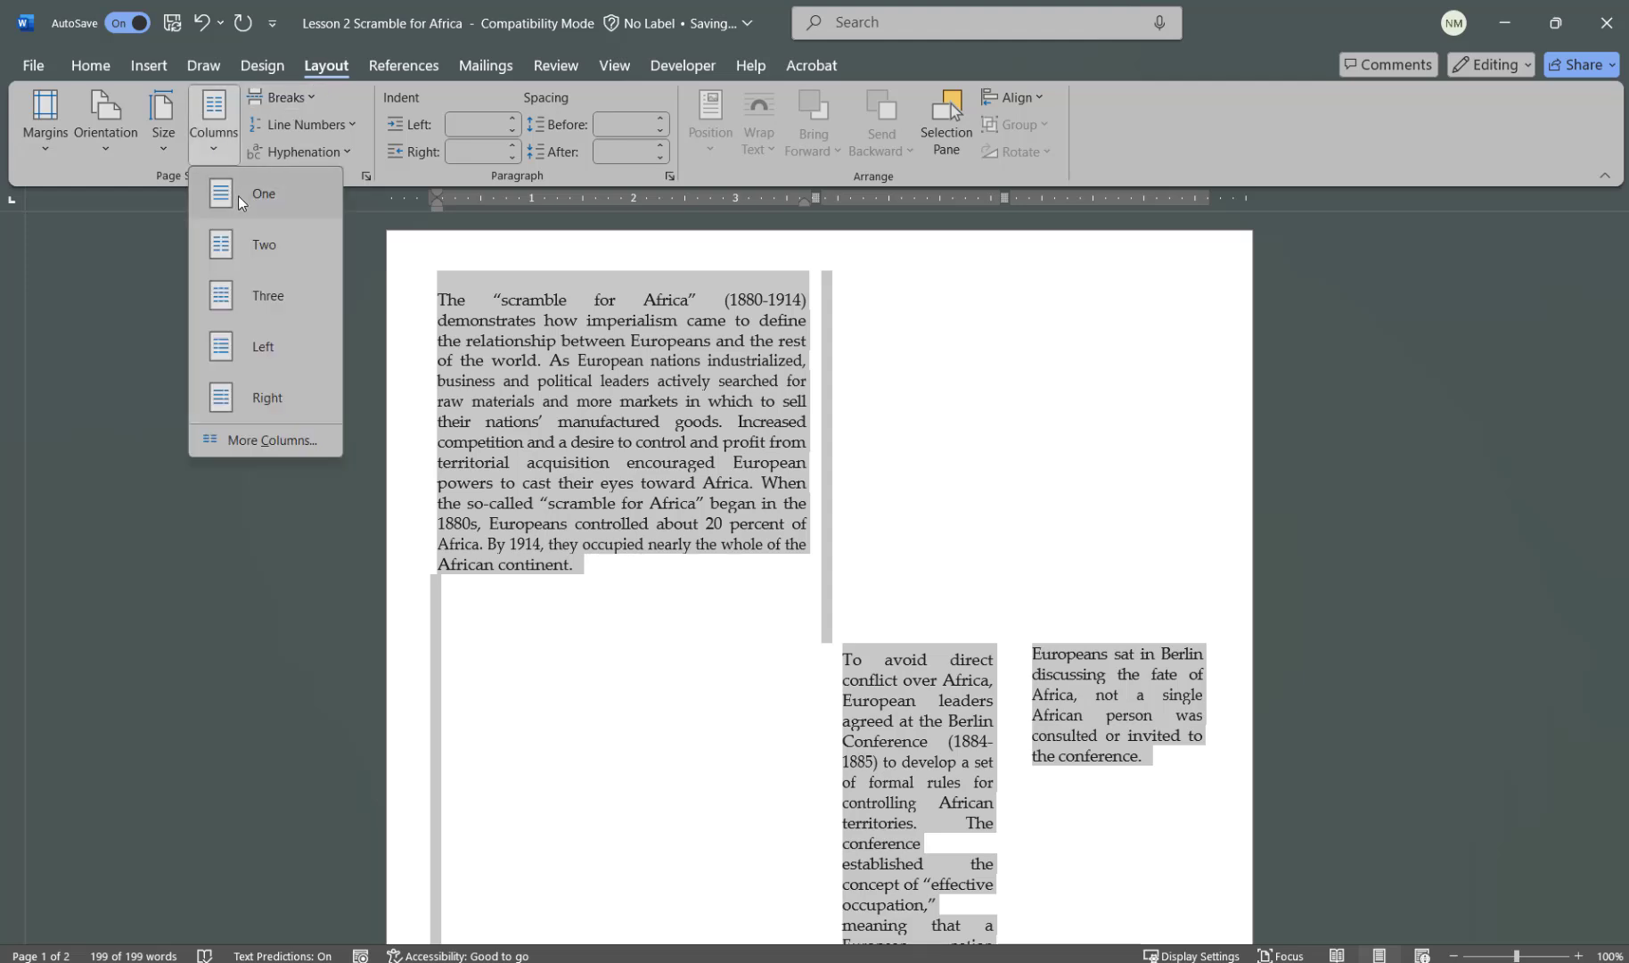
{"action": "left_click", "coordinate": [238, 196]}
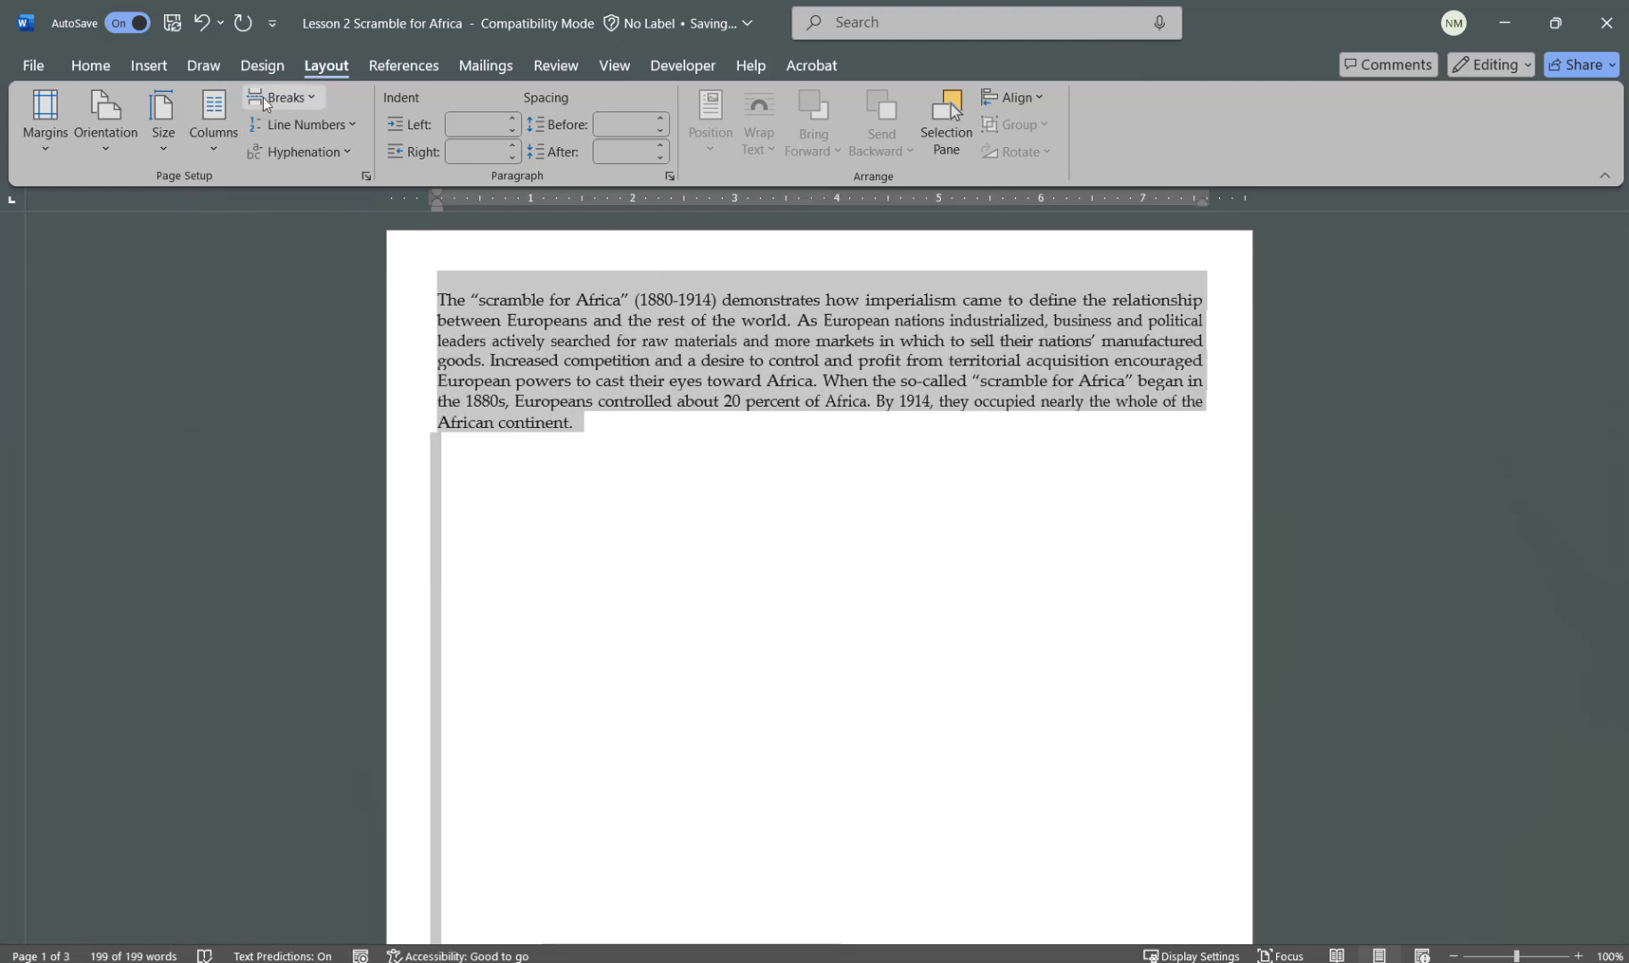
Show the formatting marks and delete the empty paragraphs, section break and column break between the two body paragraphs
{"action": "left_click", "coordinate": [105, 67]}
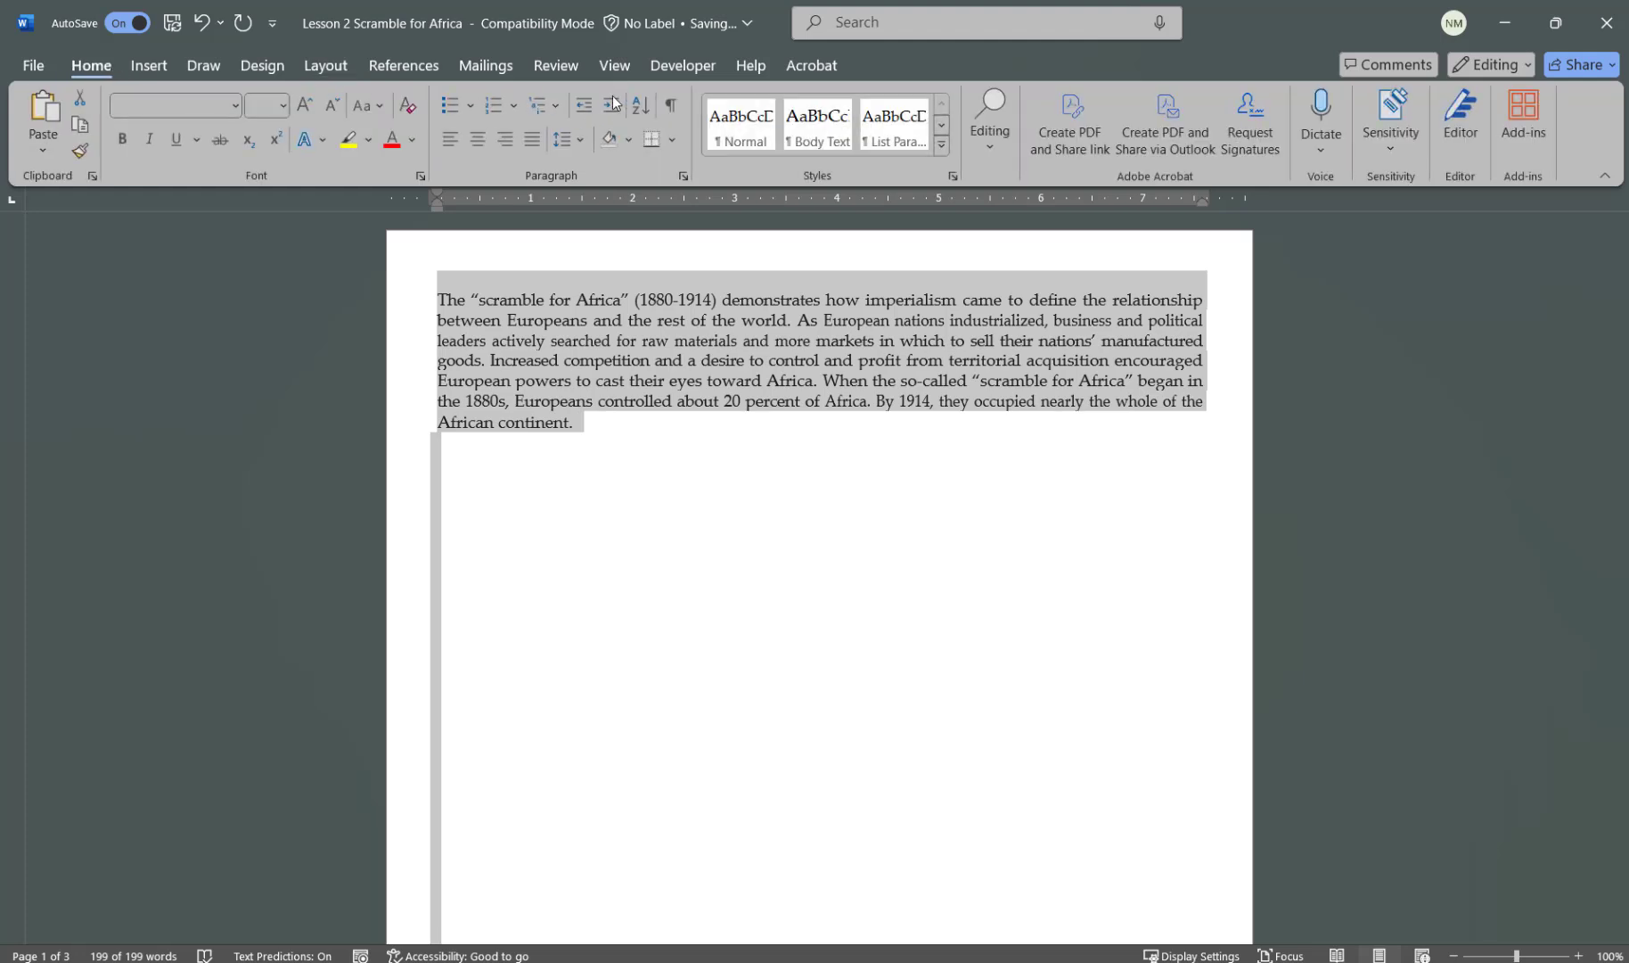
{"action": "left_click", "coordinate": [667, 108]}
{"action": "left_click", "coordinate": [612, 459]}
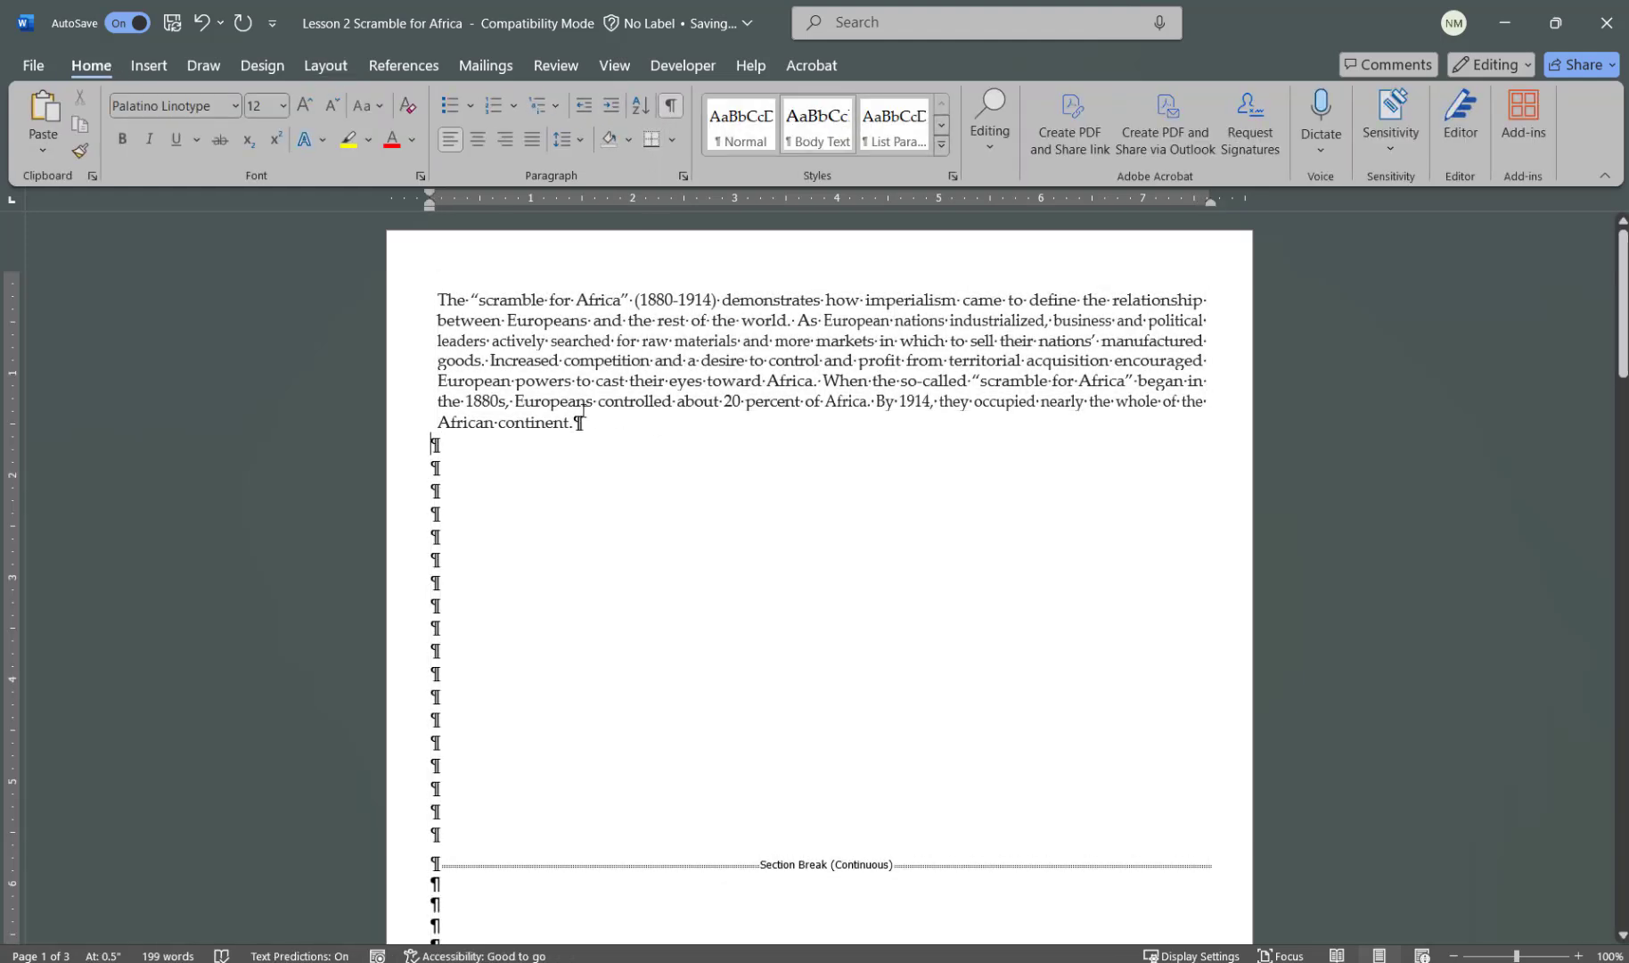
{"action": "left_click_drag", "start_coordinate": [612, 461], "coordinate": [802, 865]}
{"action": "key", "text": "Delete"}
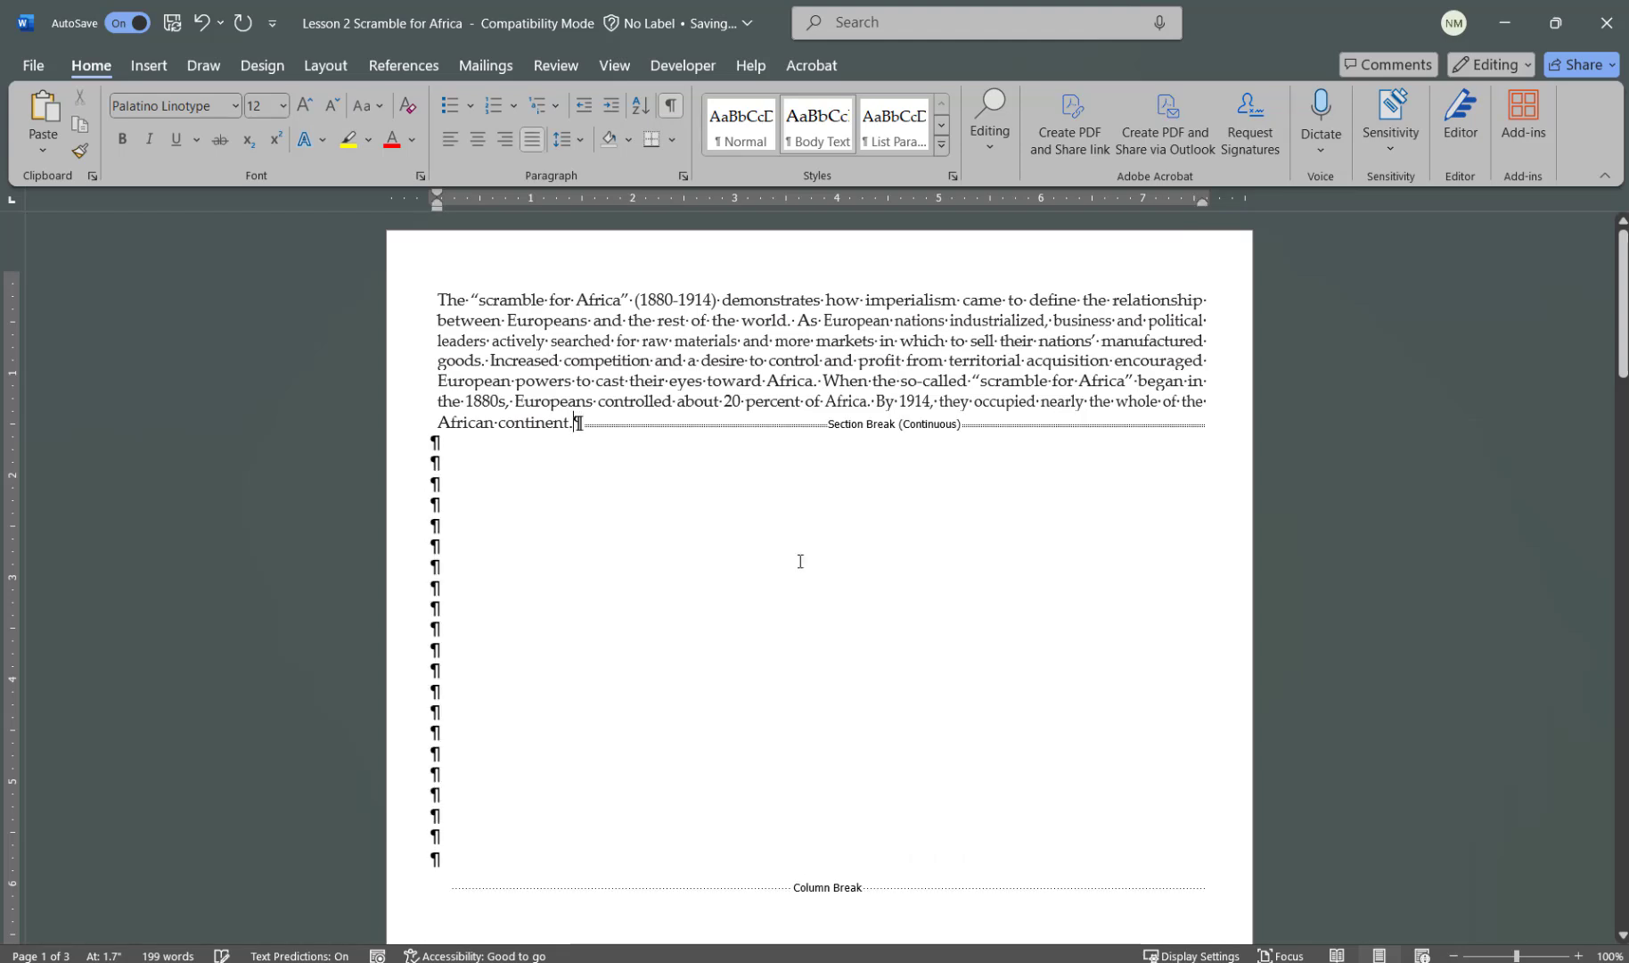
{"action": "left_click_drag", "start_coordinate": [577, 423], "coordinate": [753, 891]}
{"action": "key", "text": "Delete"}
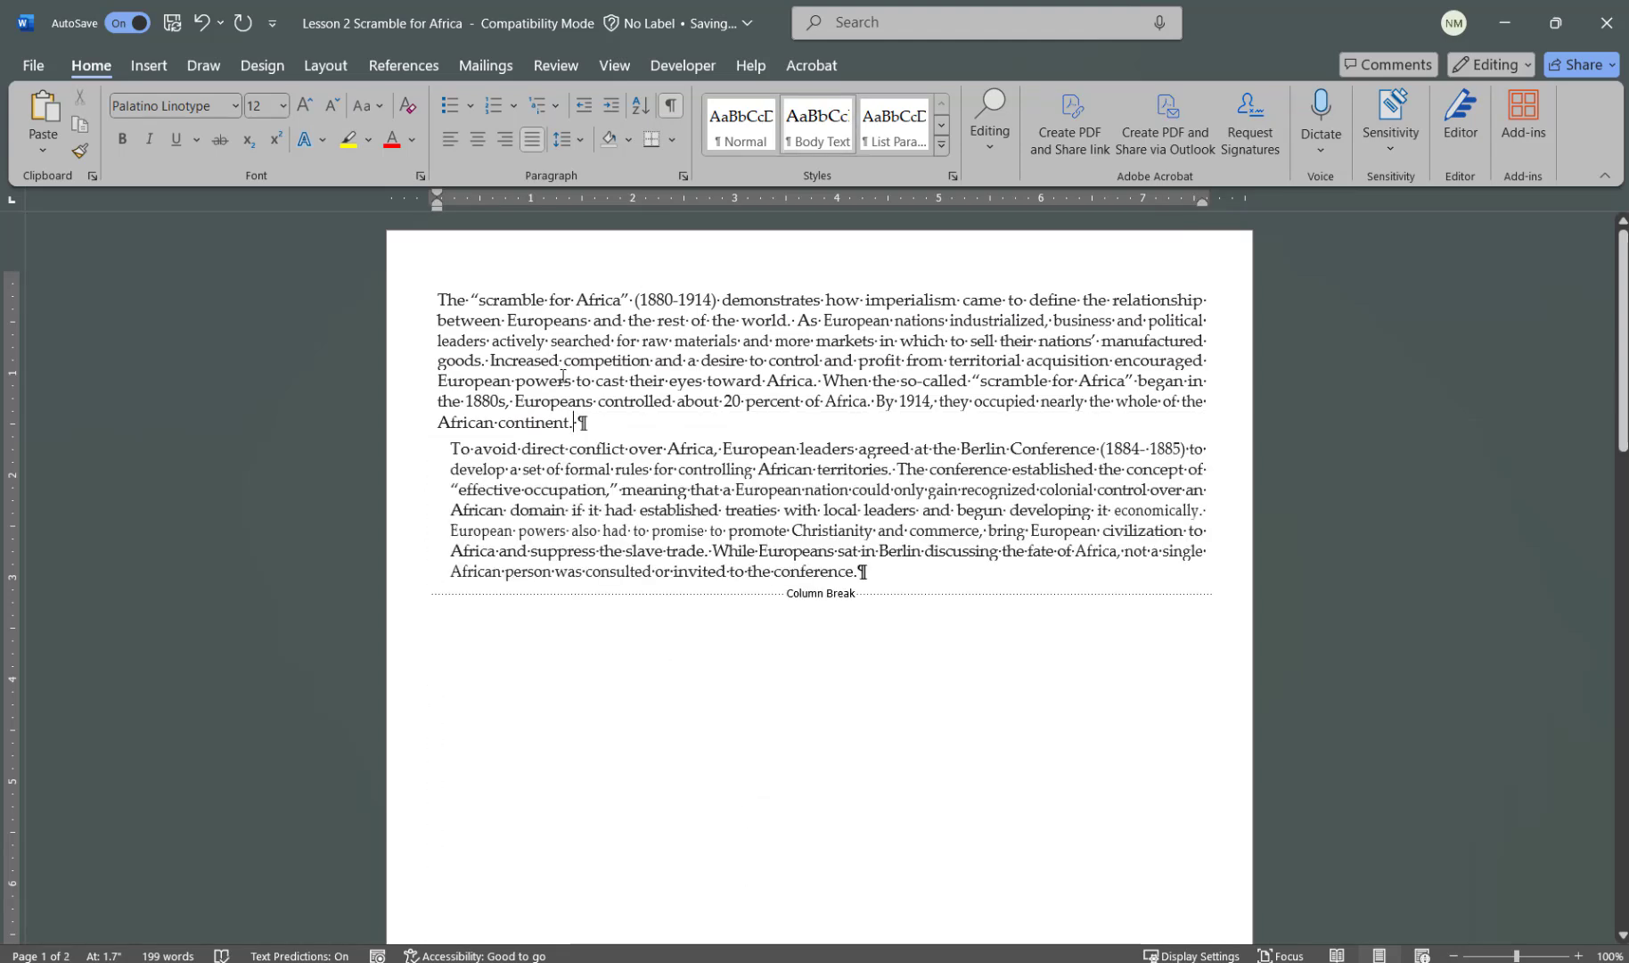
Merge the "To avoid direct conflict" paragraph into the one above and split it off again to match its alignment
{"action": "key", "text": "BackSpace"}
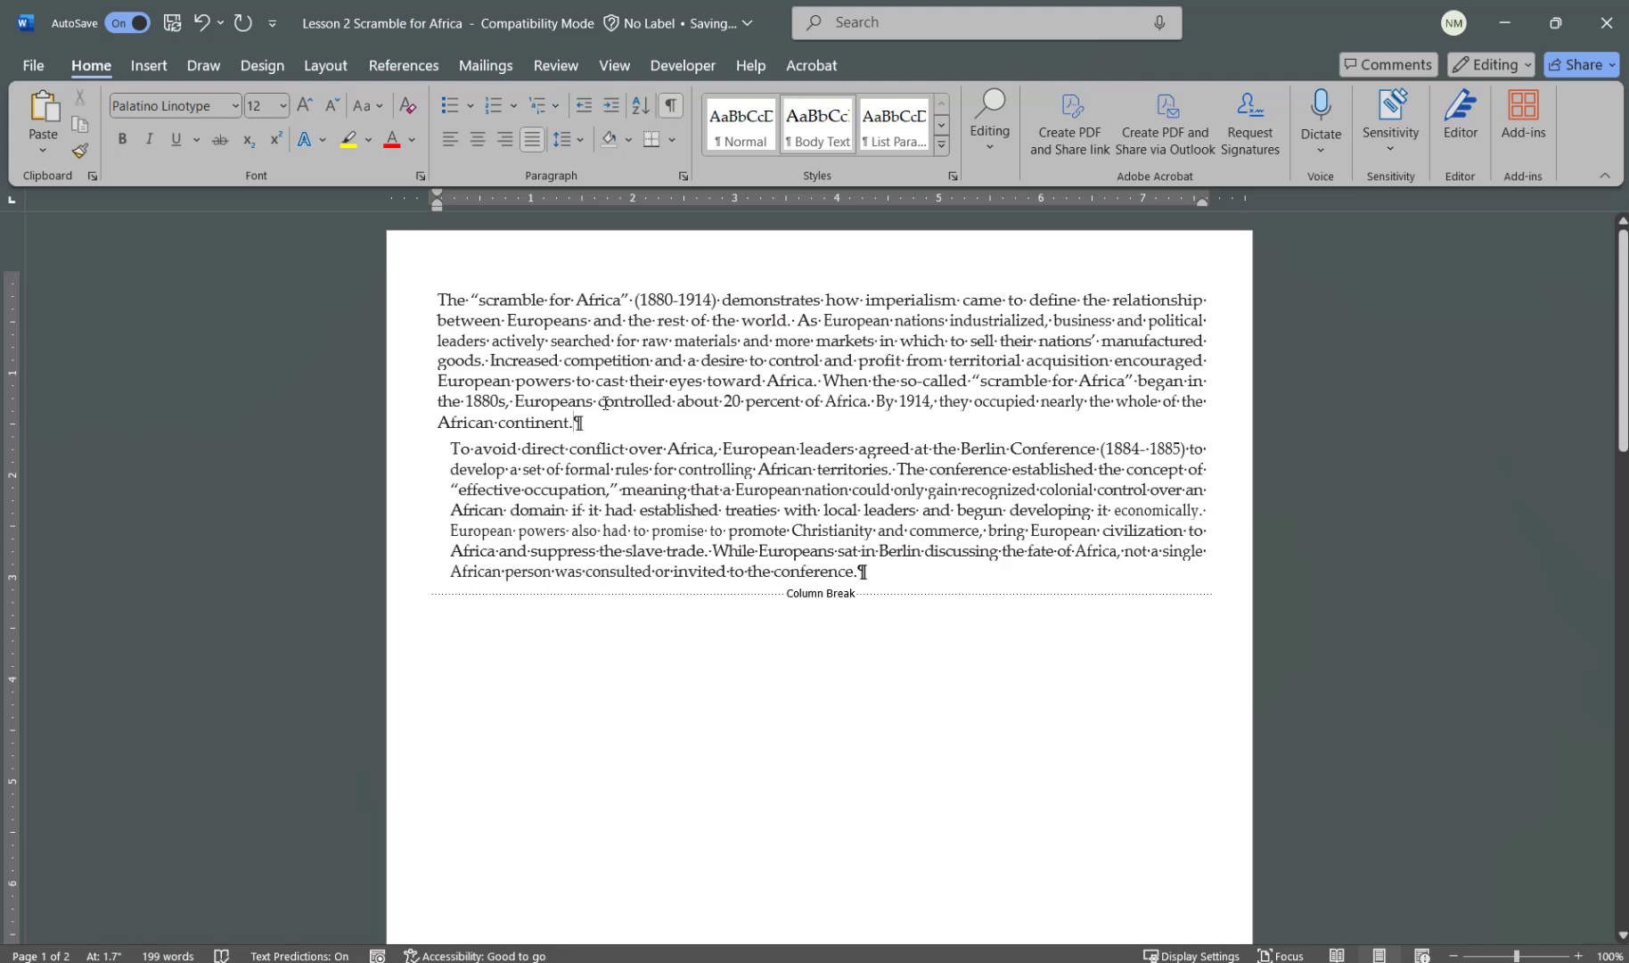
{"action": "key", "text": "Delete"}
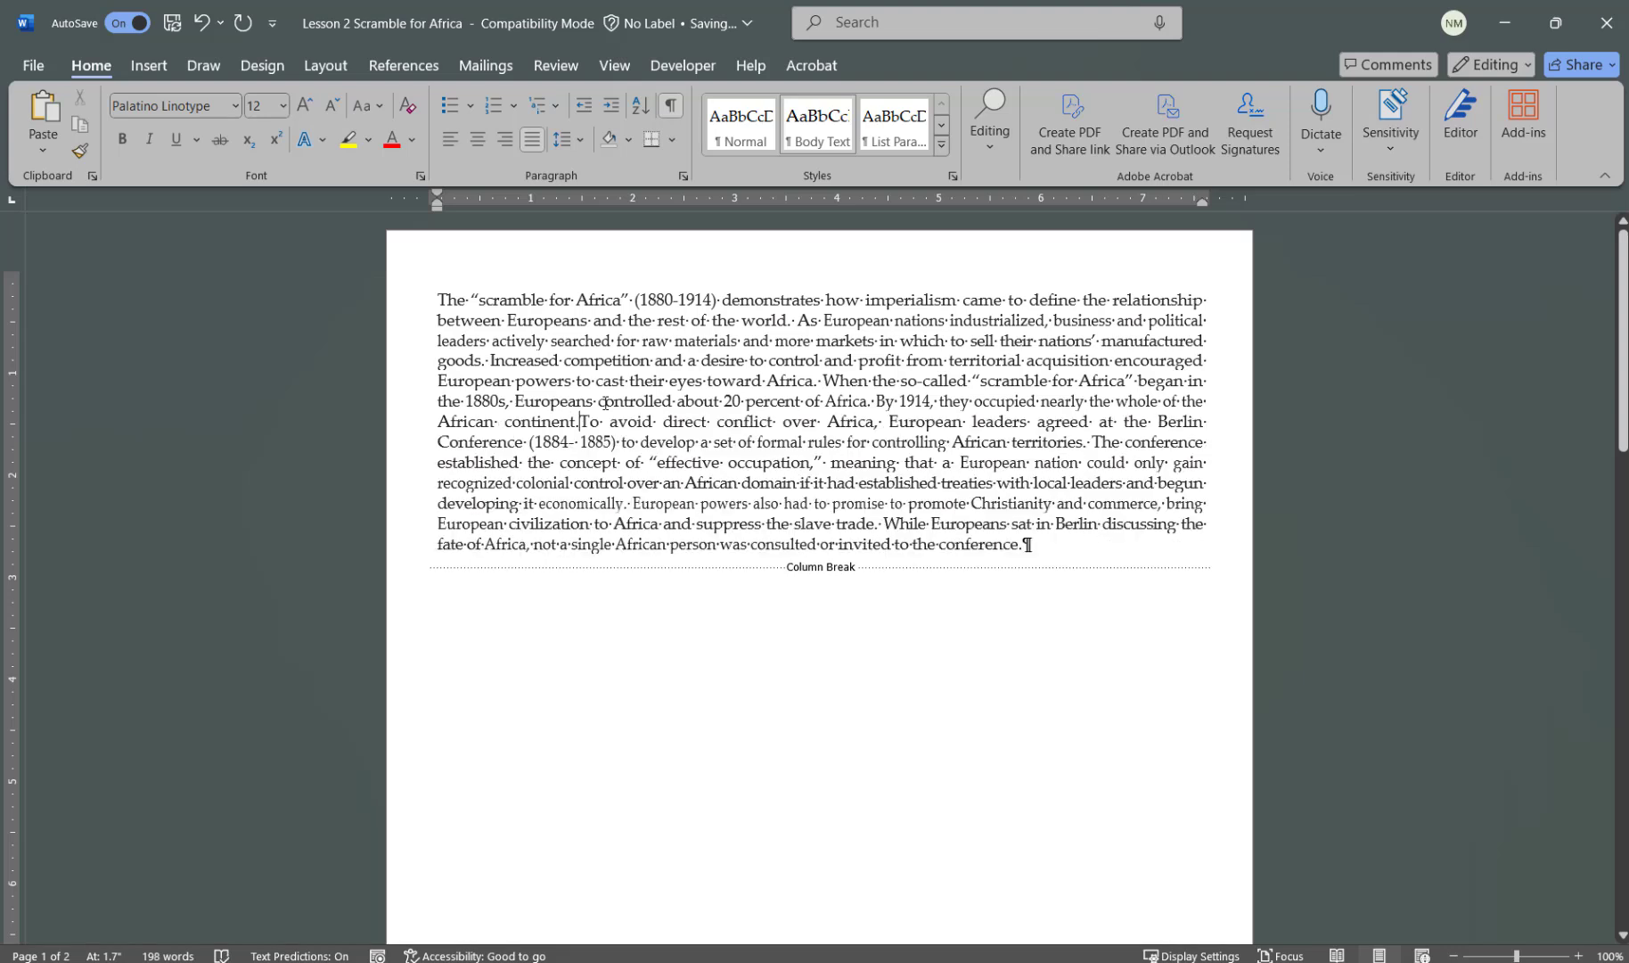
{"action": "key", "text": "Return"}
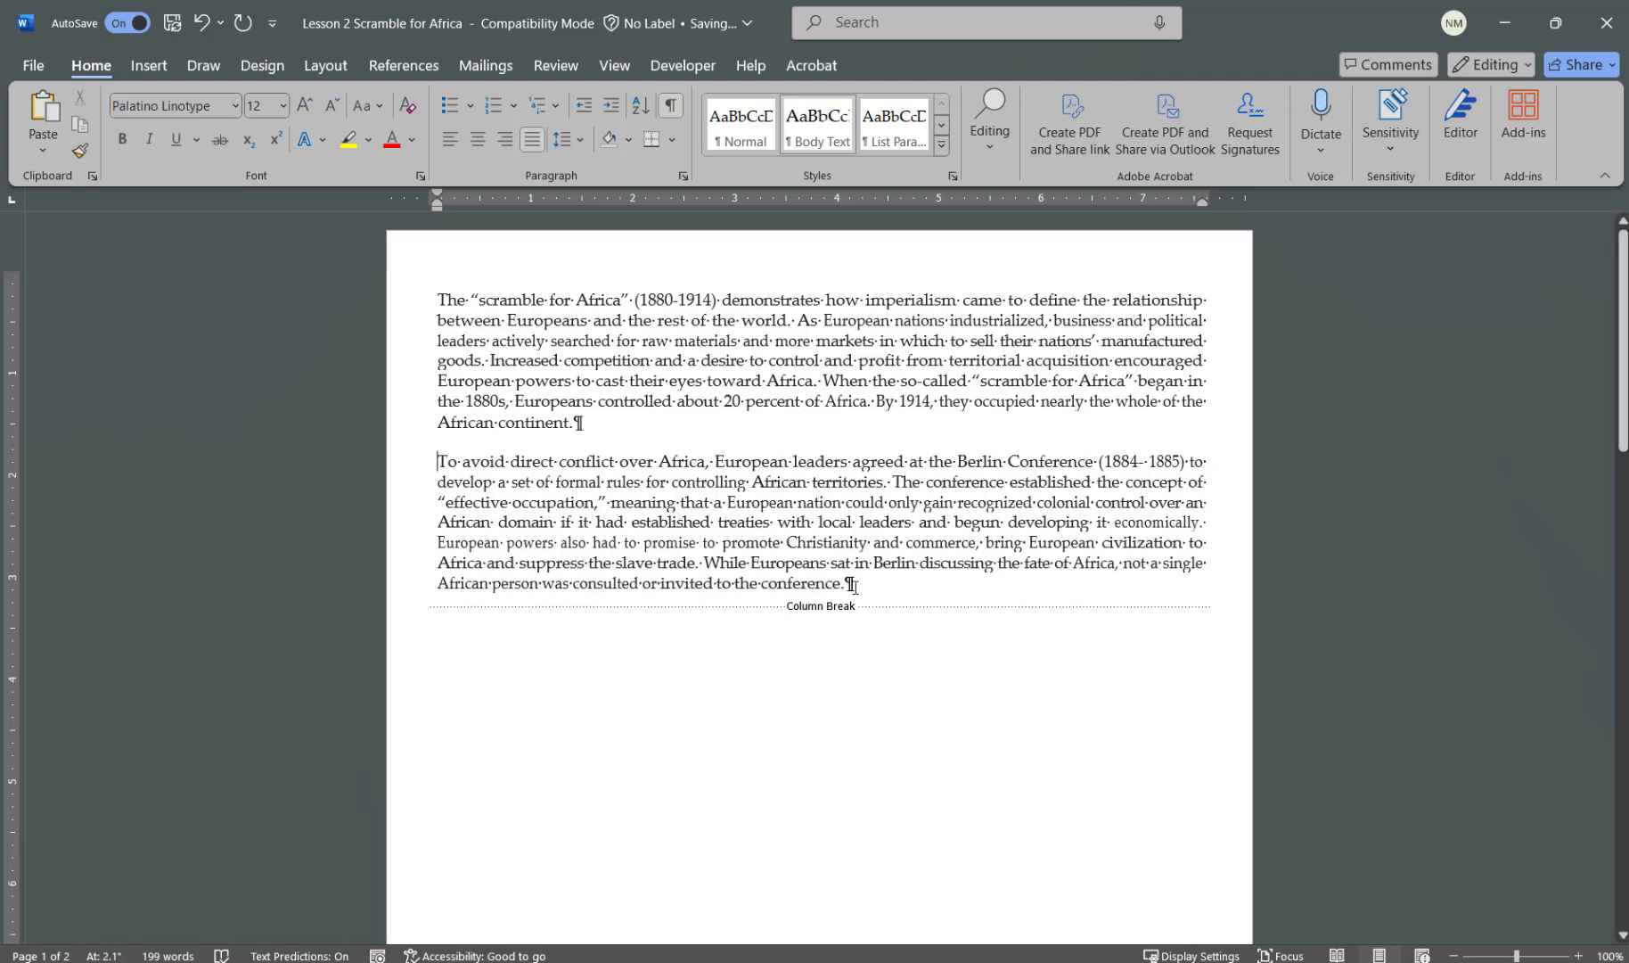
Delete the column break and the trailing empty paragraphs after the second body paragraph
{"action": "left_click_drag", "start_coordinate": [848, 586], "coordinate": [982, 932]}
{"action": "key", "text": "Delete"}
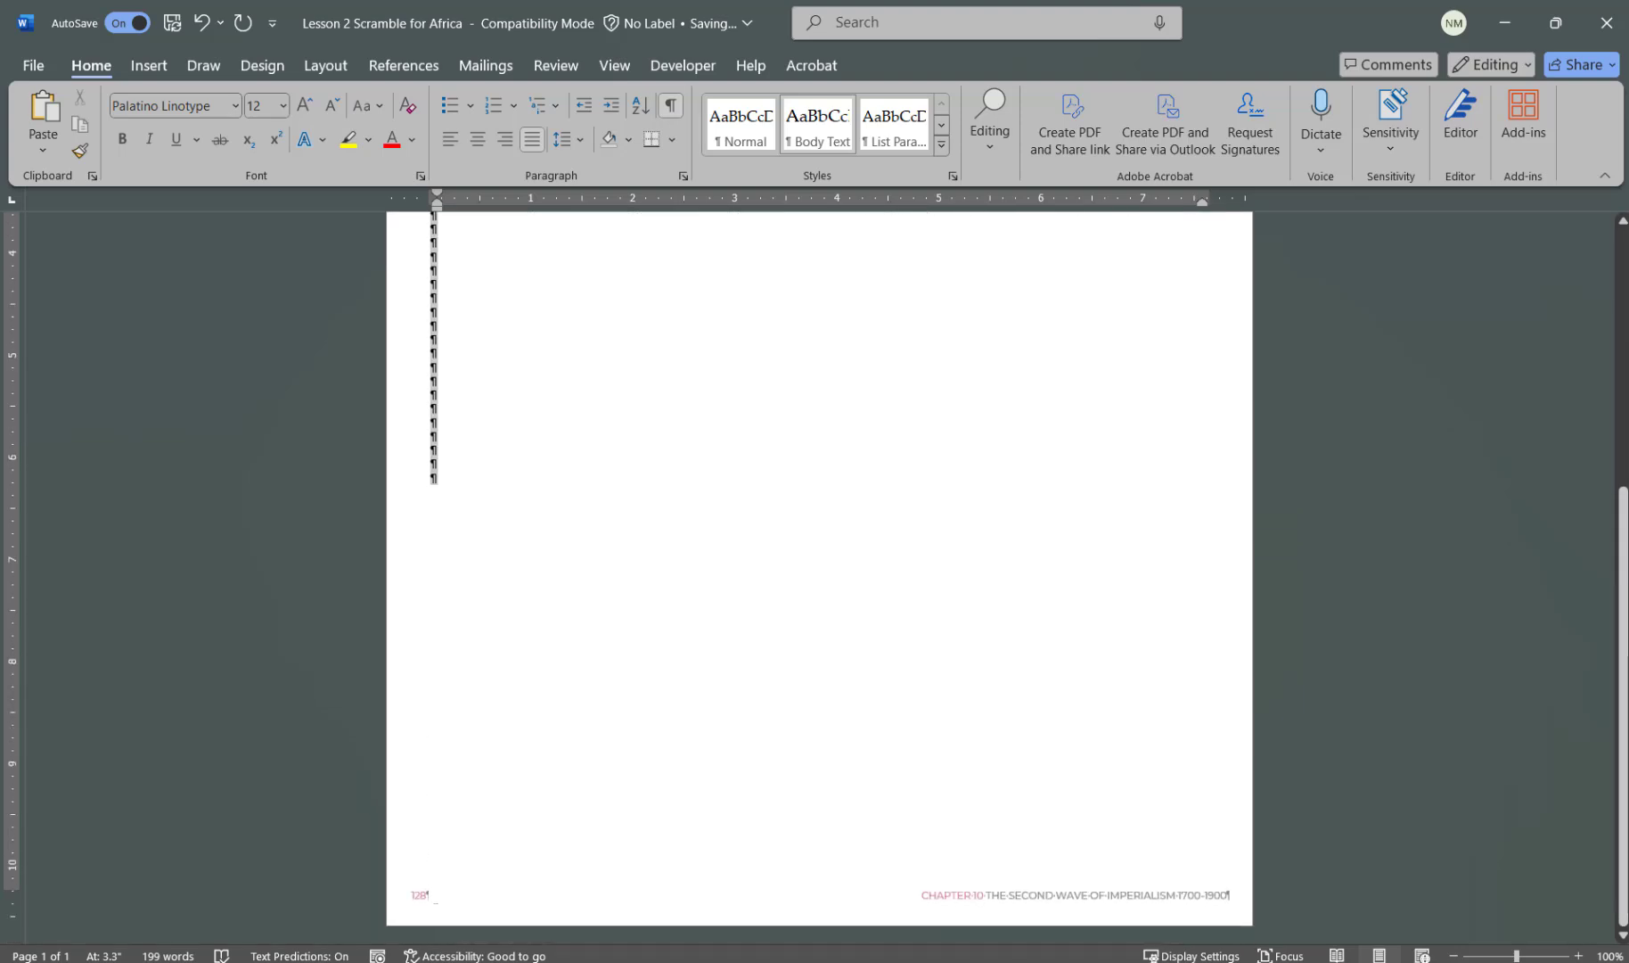
{"action": "key", "text": "Delete"}
Remove the footer from the document
{"action": "left_click", "coordinate": [148, 65]}
{"action": "left_click", "coordinate": [1010, 132]}
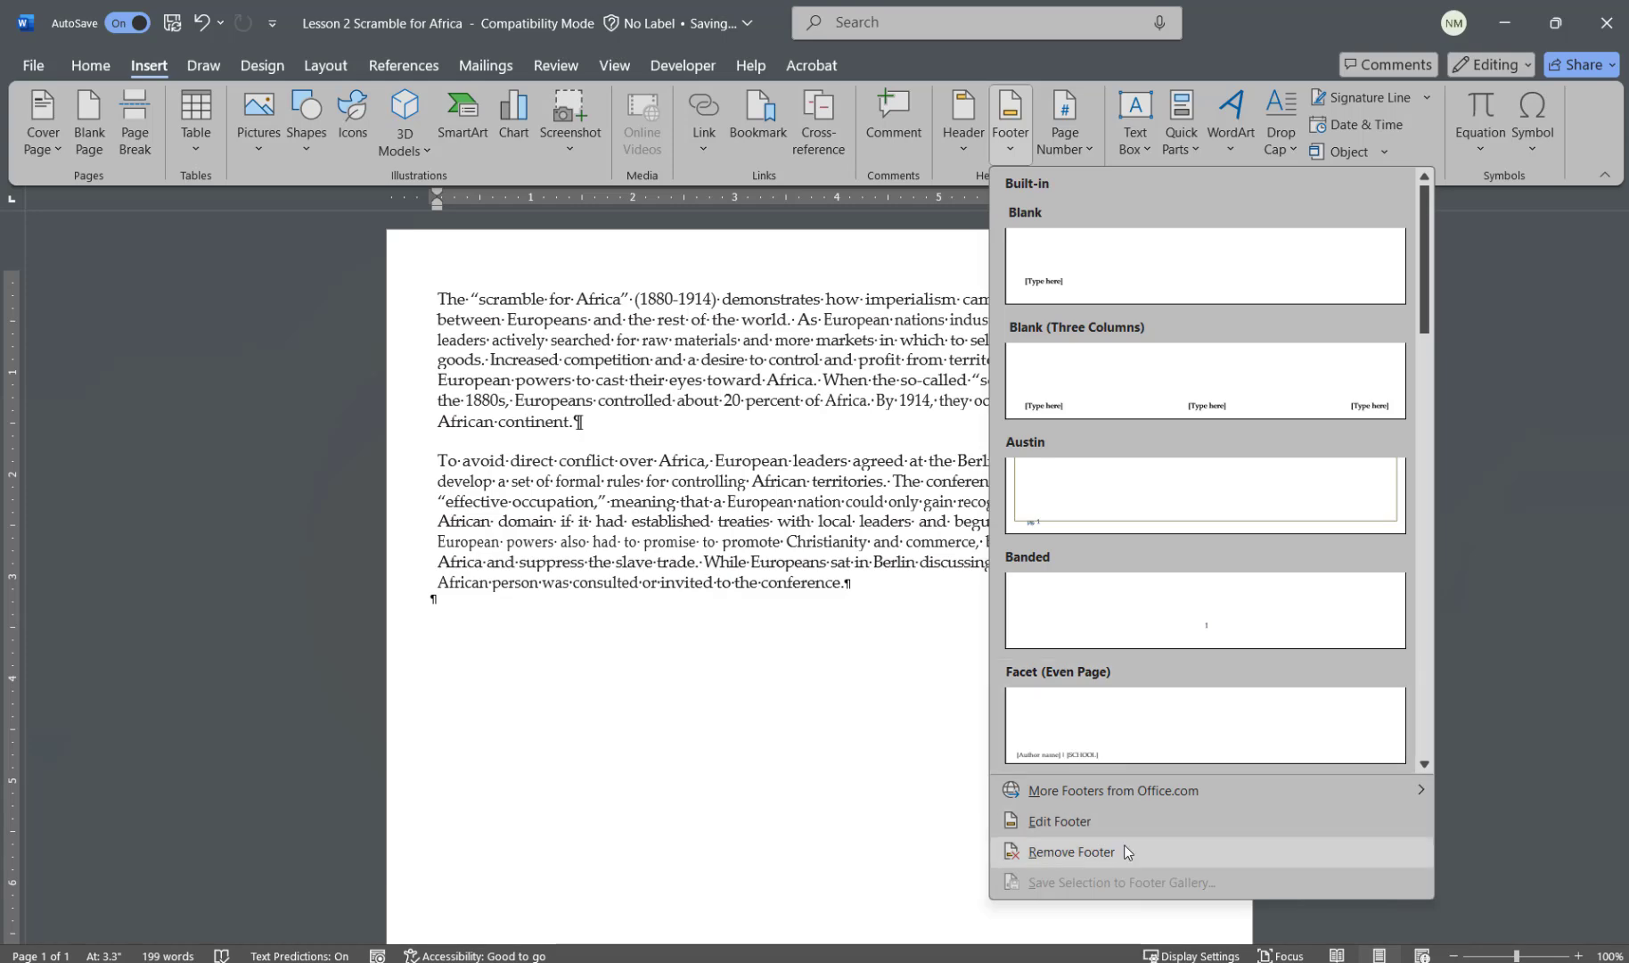
{"action": "left_click", "coordinate": [1124, 847]}
{"action": "scroll", "coordinate": [1019, 720], "scroll_direction": "down", "scroll_amount": 5}
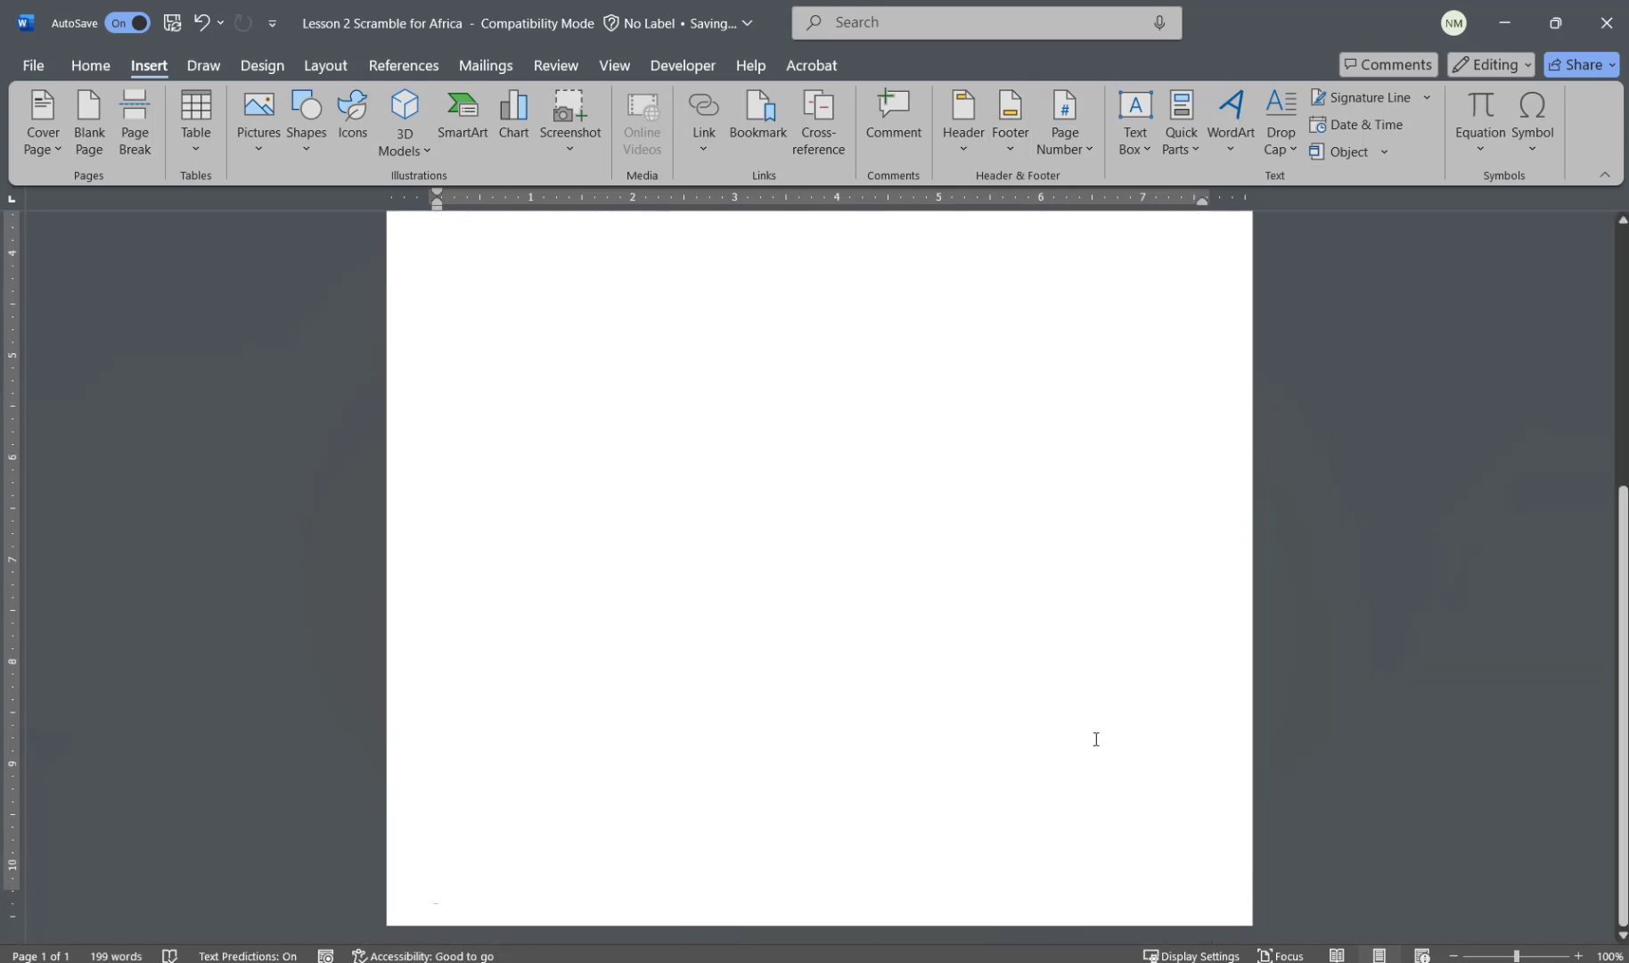
{"action": "scroll", "coordinate": [1093, 735], "scroll_direction": "up", "scroll_amount": 4}
{"action": "scroll", "coordinate": [1094, 734], "scroll_direction": "up", "scroll_amount": 2}
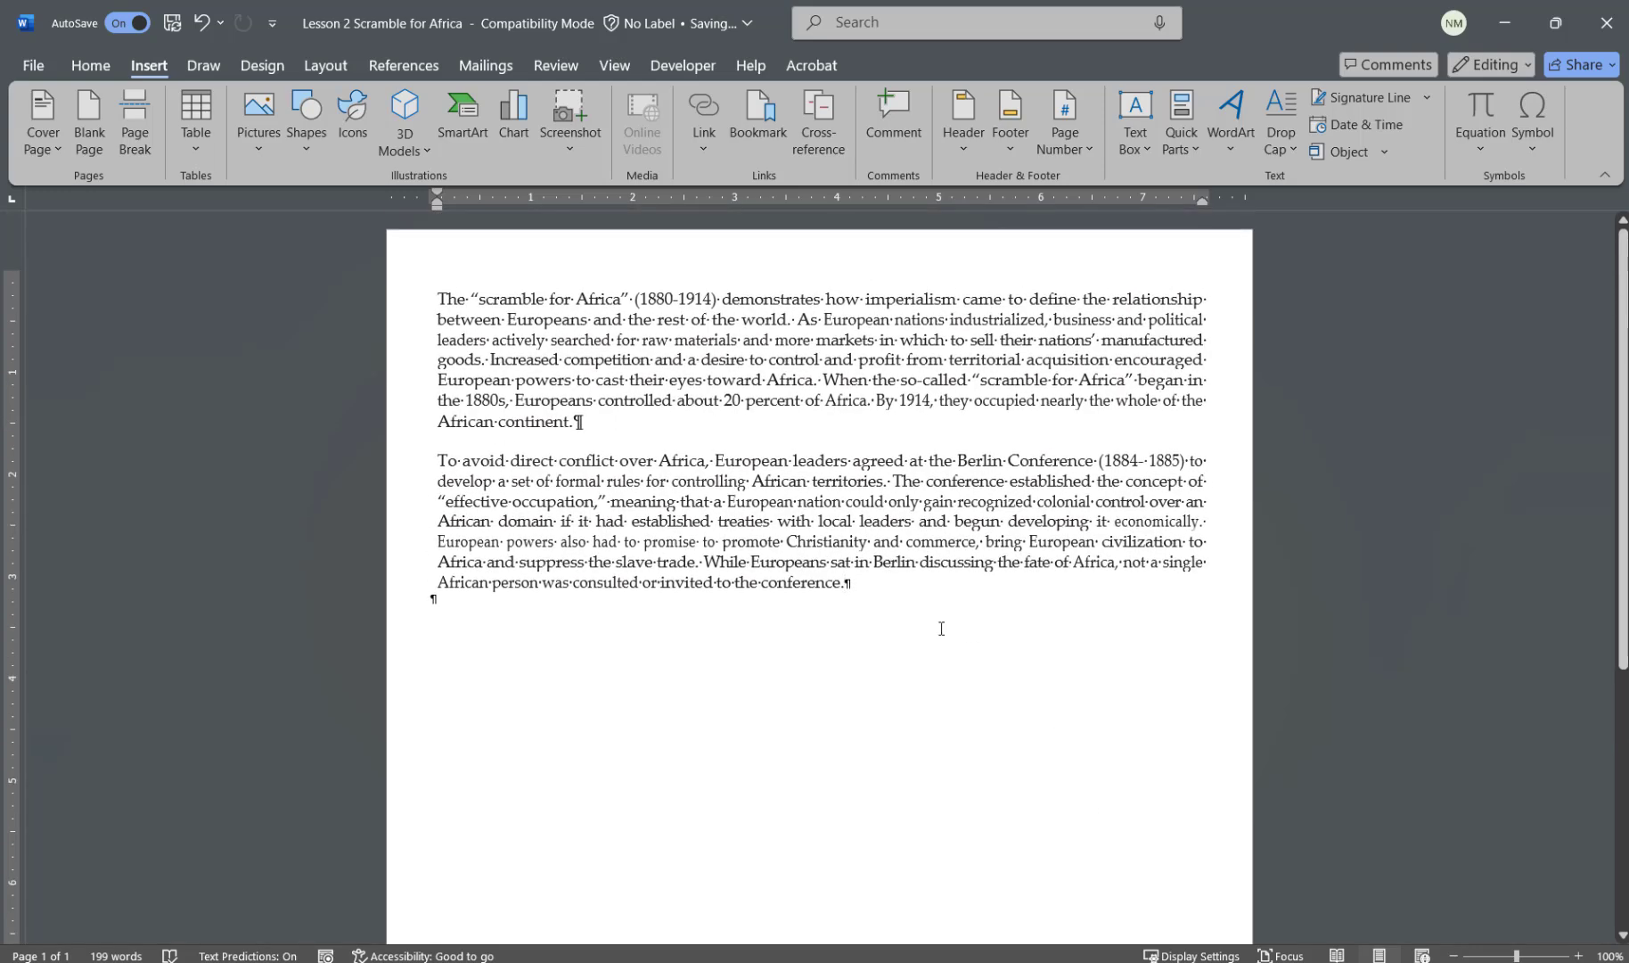
Select both body paragraphs and clear all their formatting
{"action": "left_click_drag", "start_coordinate": [900, 597], "coordinate": [316, 283]}
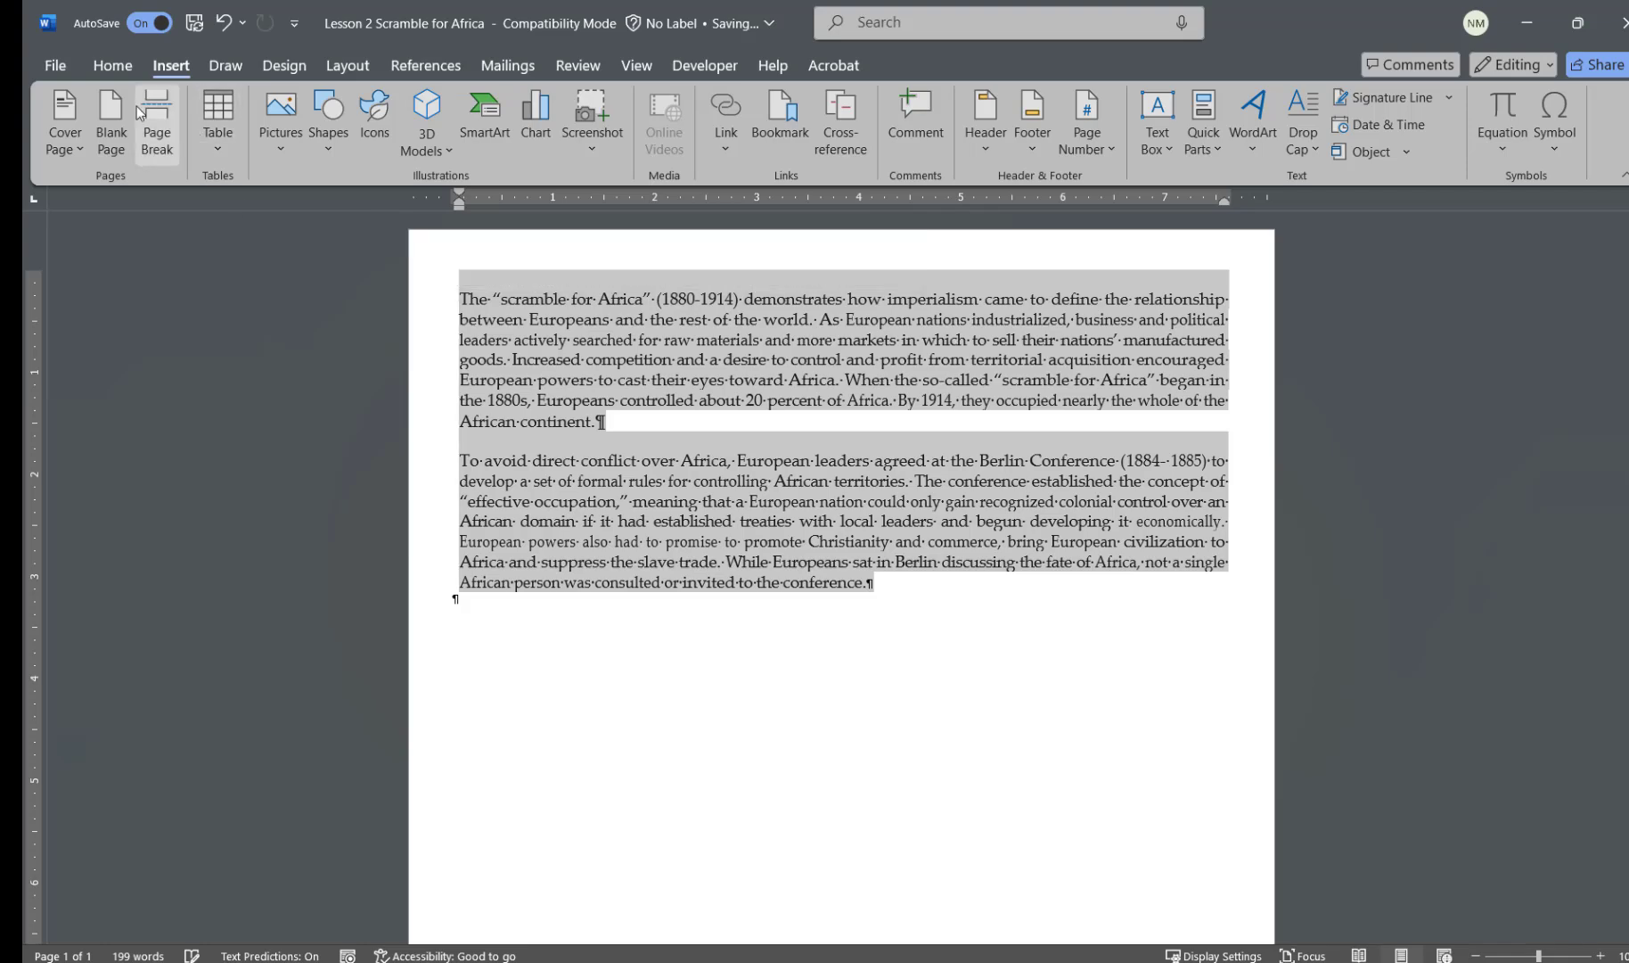
{"action": "left_click", "coordinate": [114, 71]}
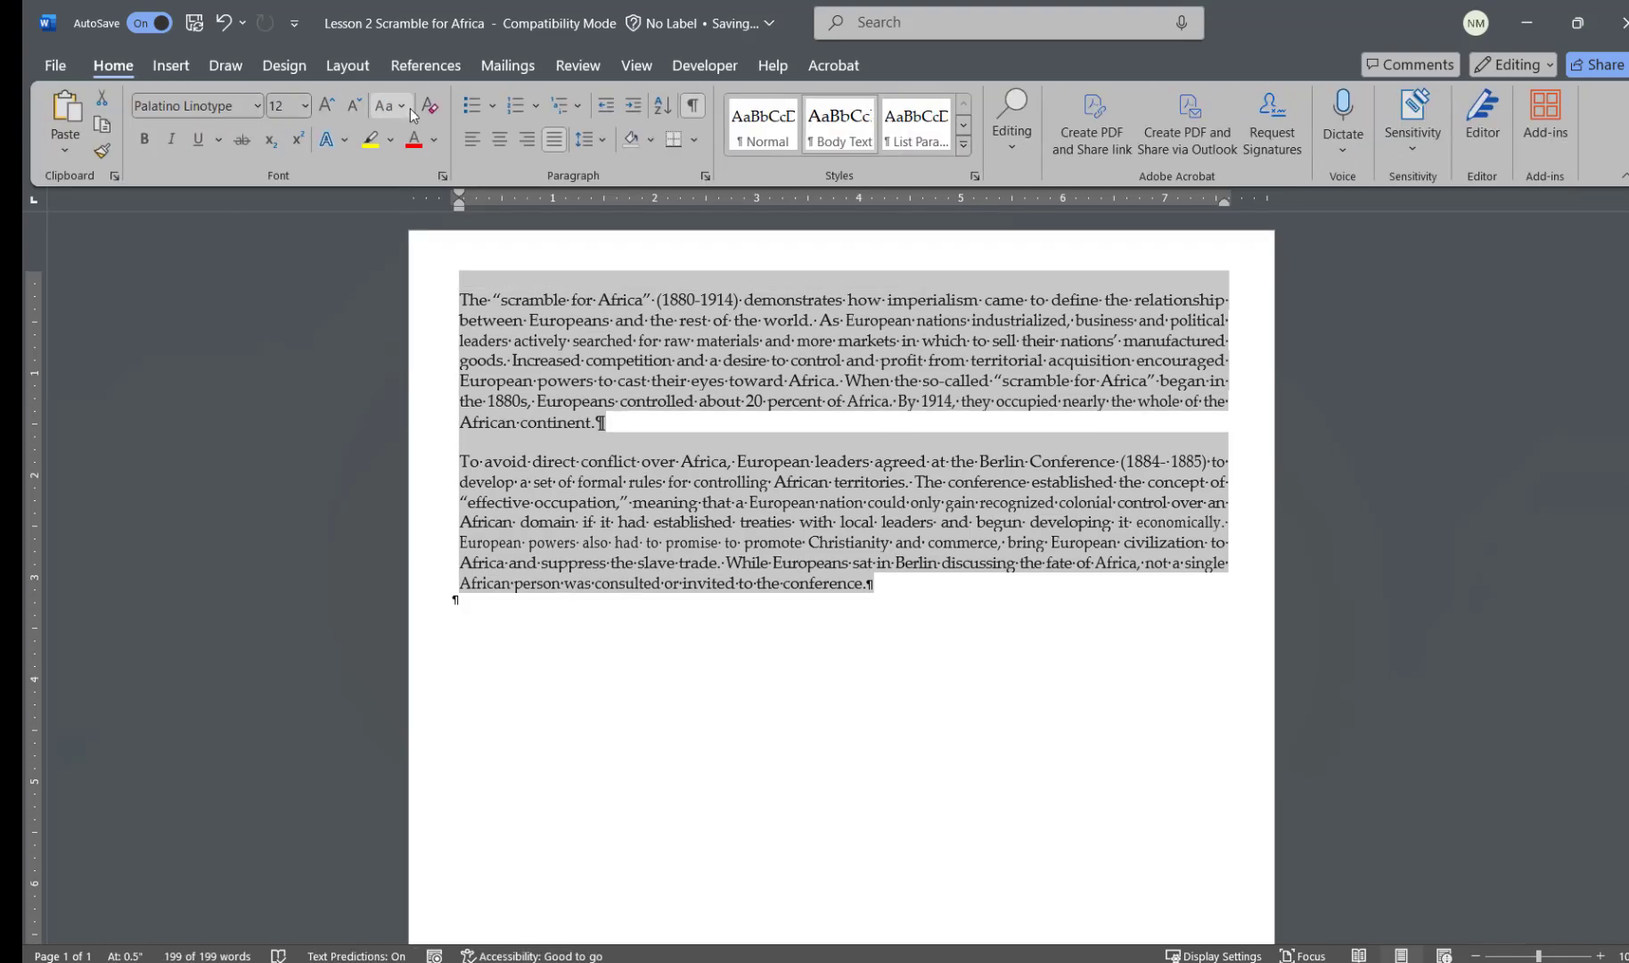
{"action": "key", "text": "ctrl+z"}
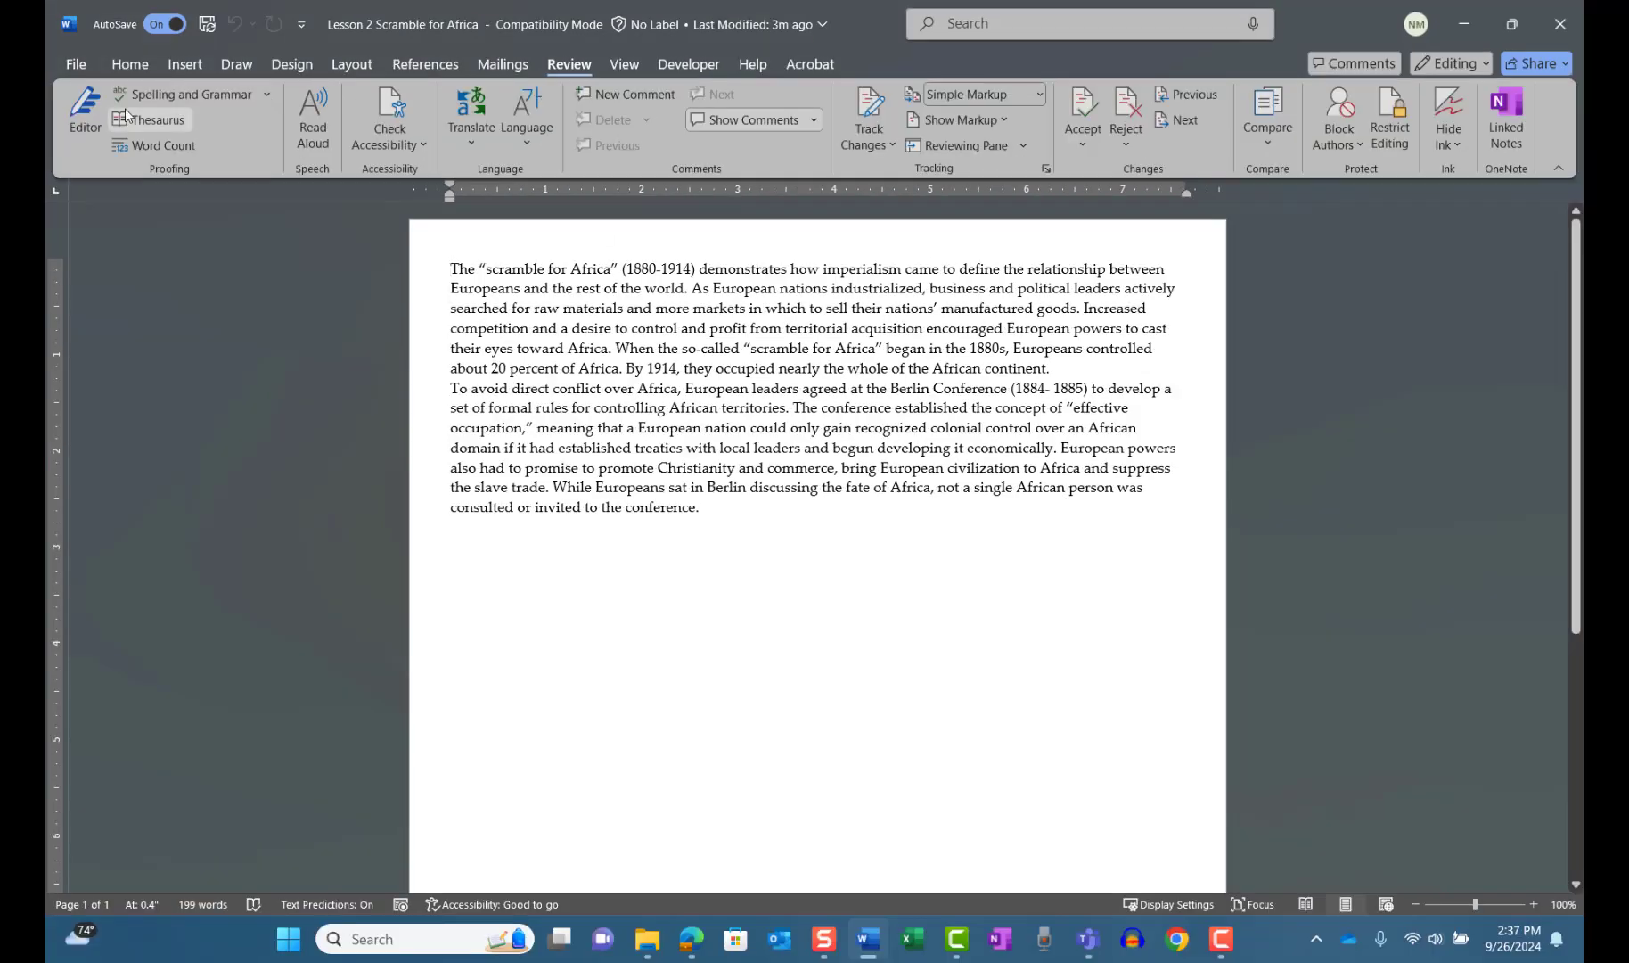
Run the Editor check on the document and ignore once the conciseness suggestion for "nearly the"
{"action": "left_click", "coordinate": [87, 107]}
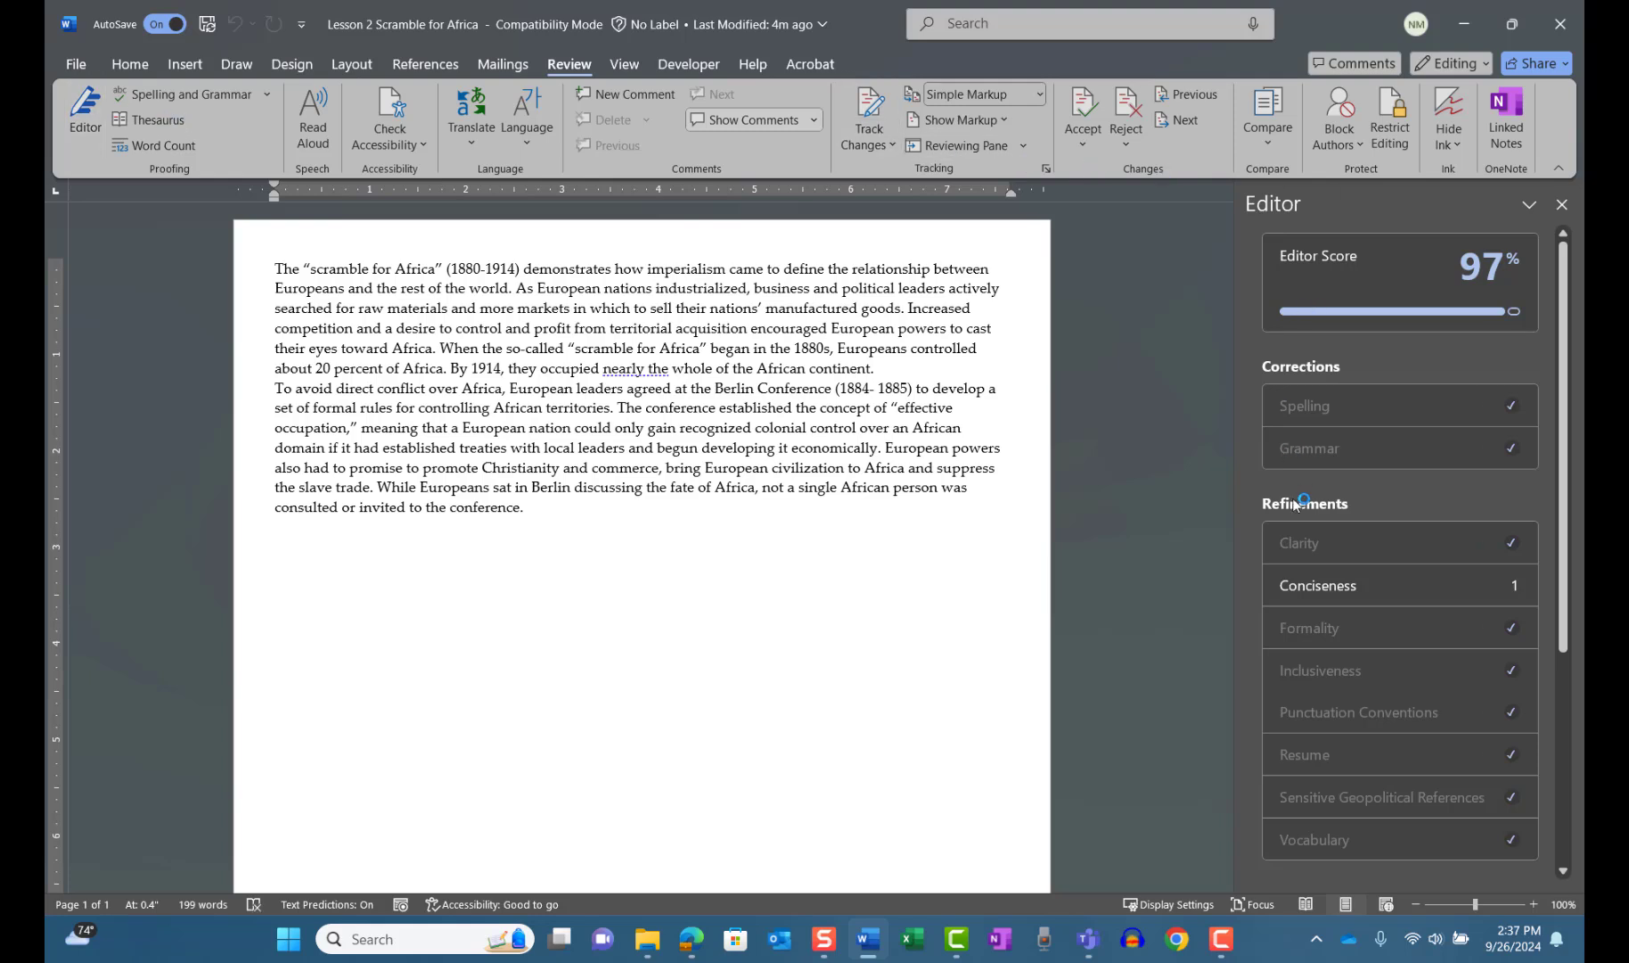
{"action": "left_click", "coordinate": [1305, 584]}
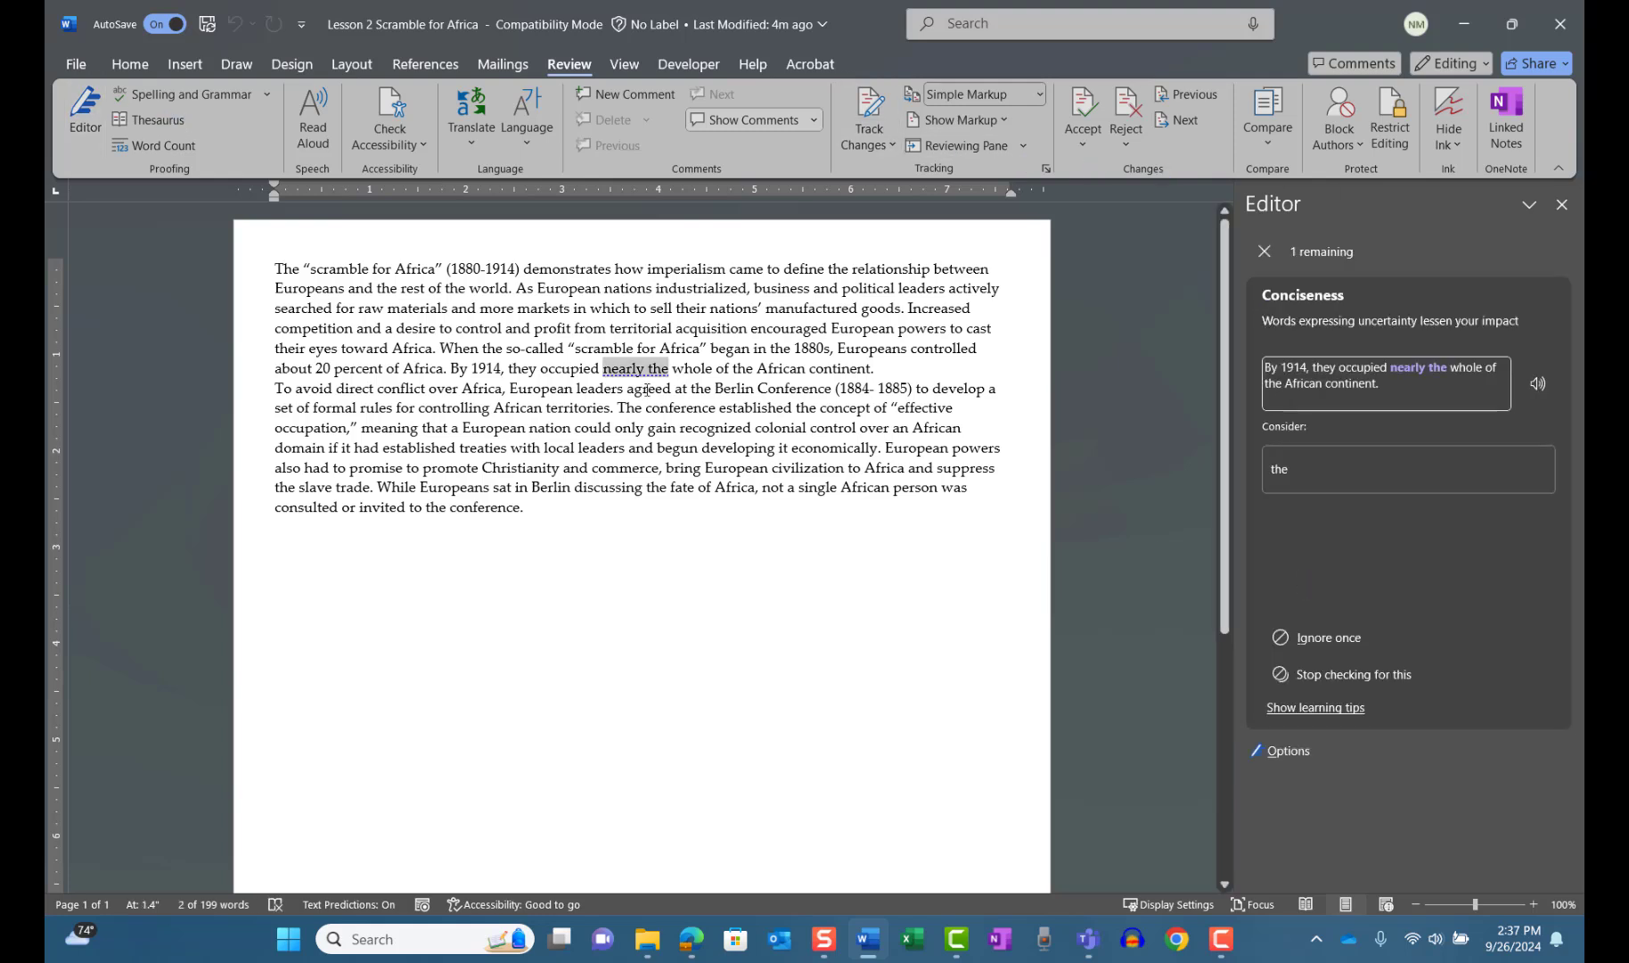
{"action": "left_click", "coordinate": [1323, 635]}
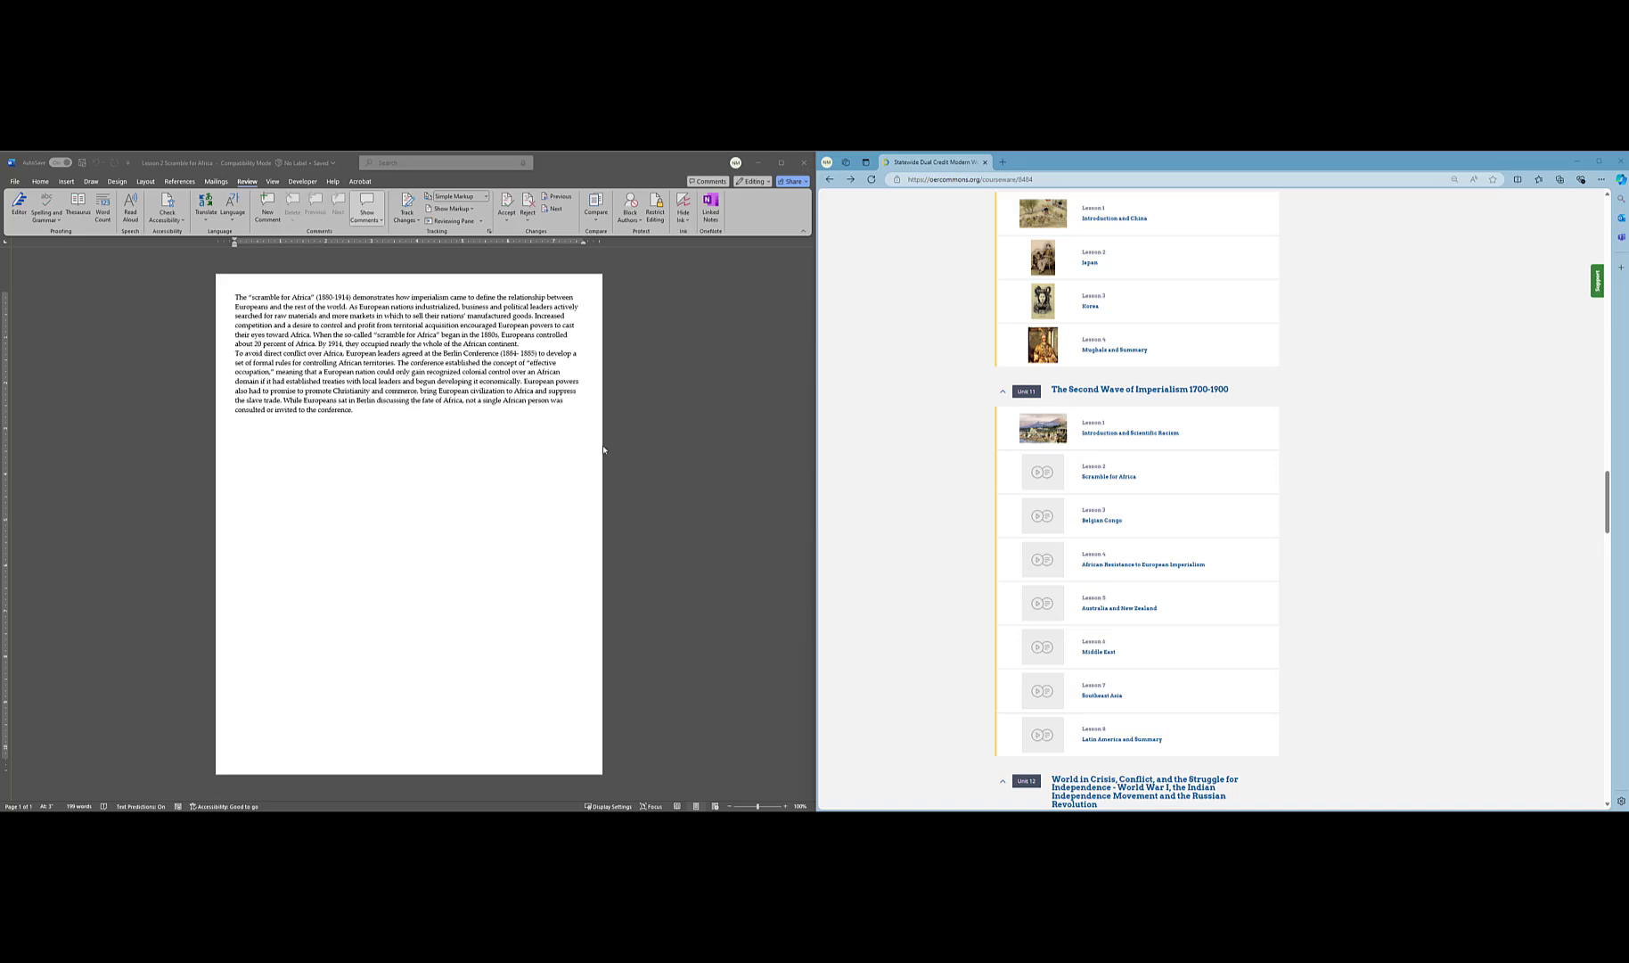
Switch to OER Commons in the browser and open the Scramble for Africa lesson of The Second Wave of Imperialism unit for editing
{"action": "left_click", "coordinate": [1107, 478]}
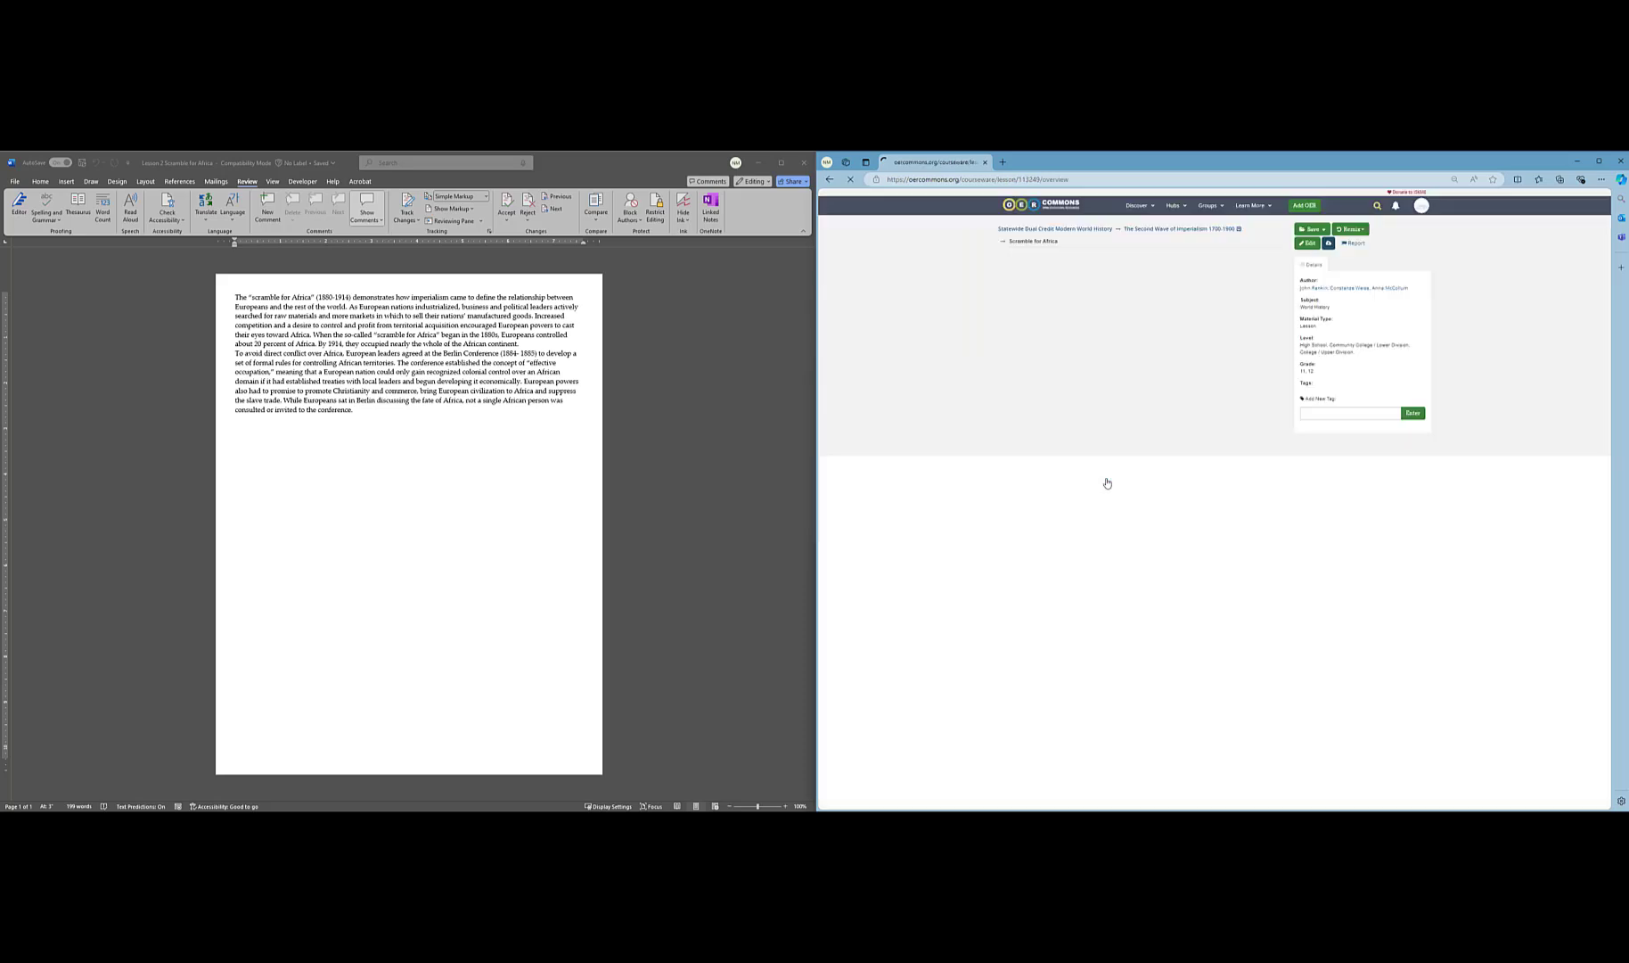
{"action": "left_click", "coordinate": [1305, 244]}
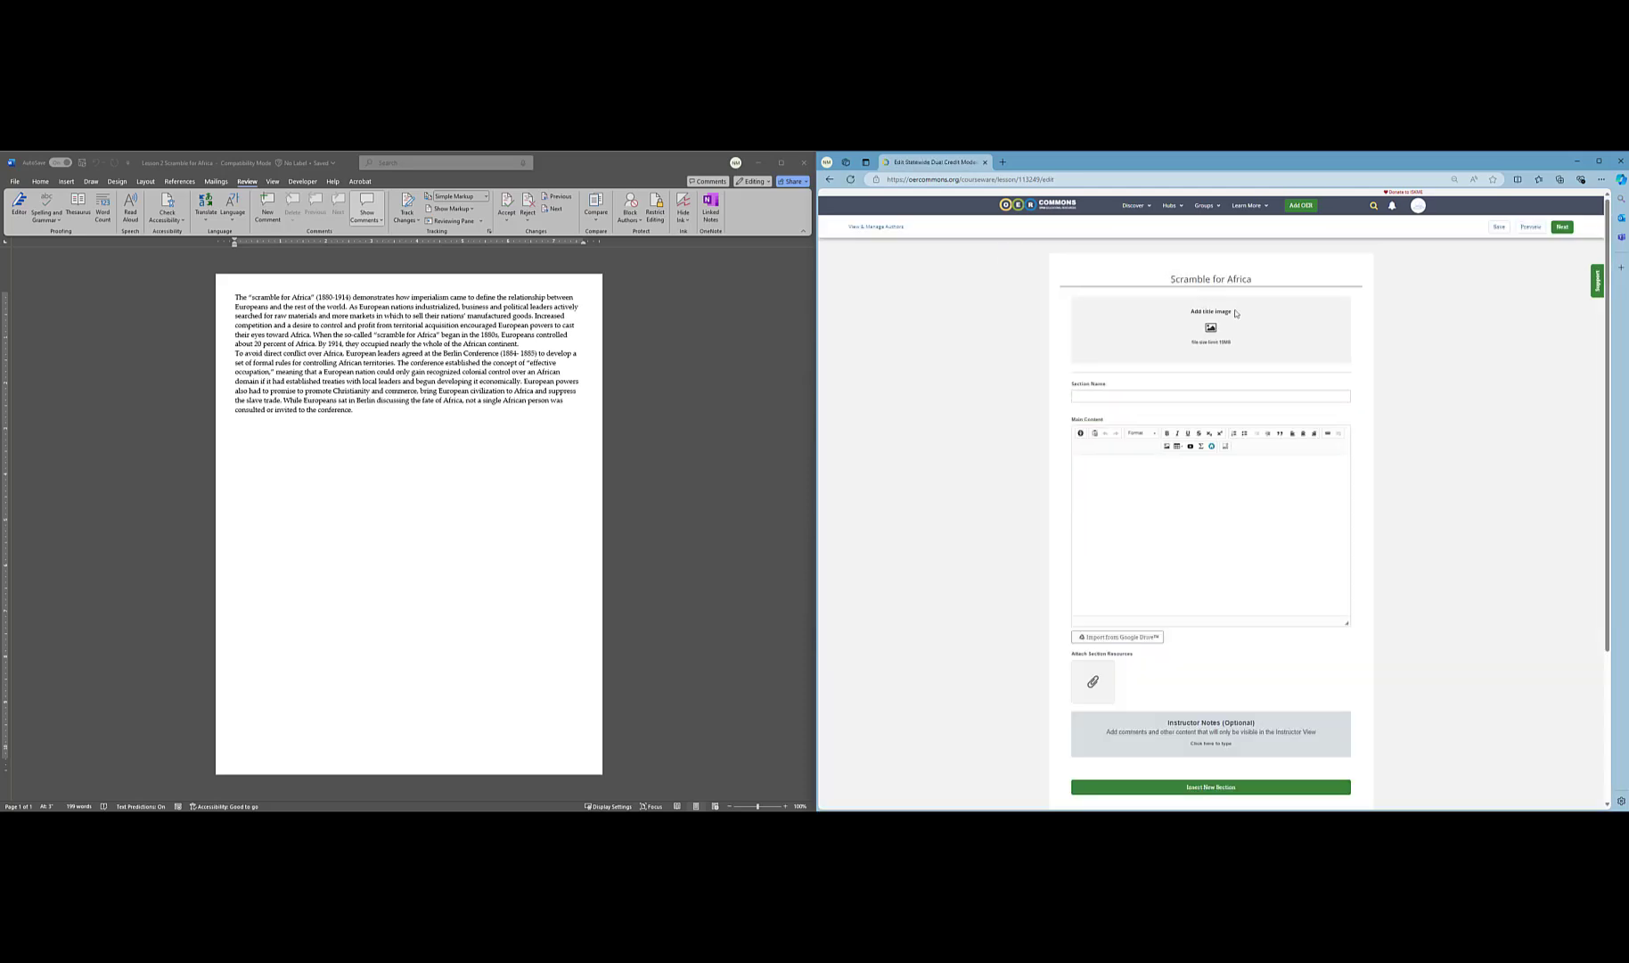
{"action": "left_click", "coordinate": [1110, 394]}
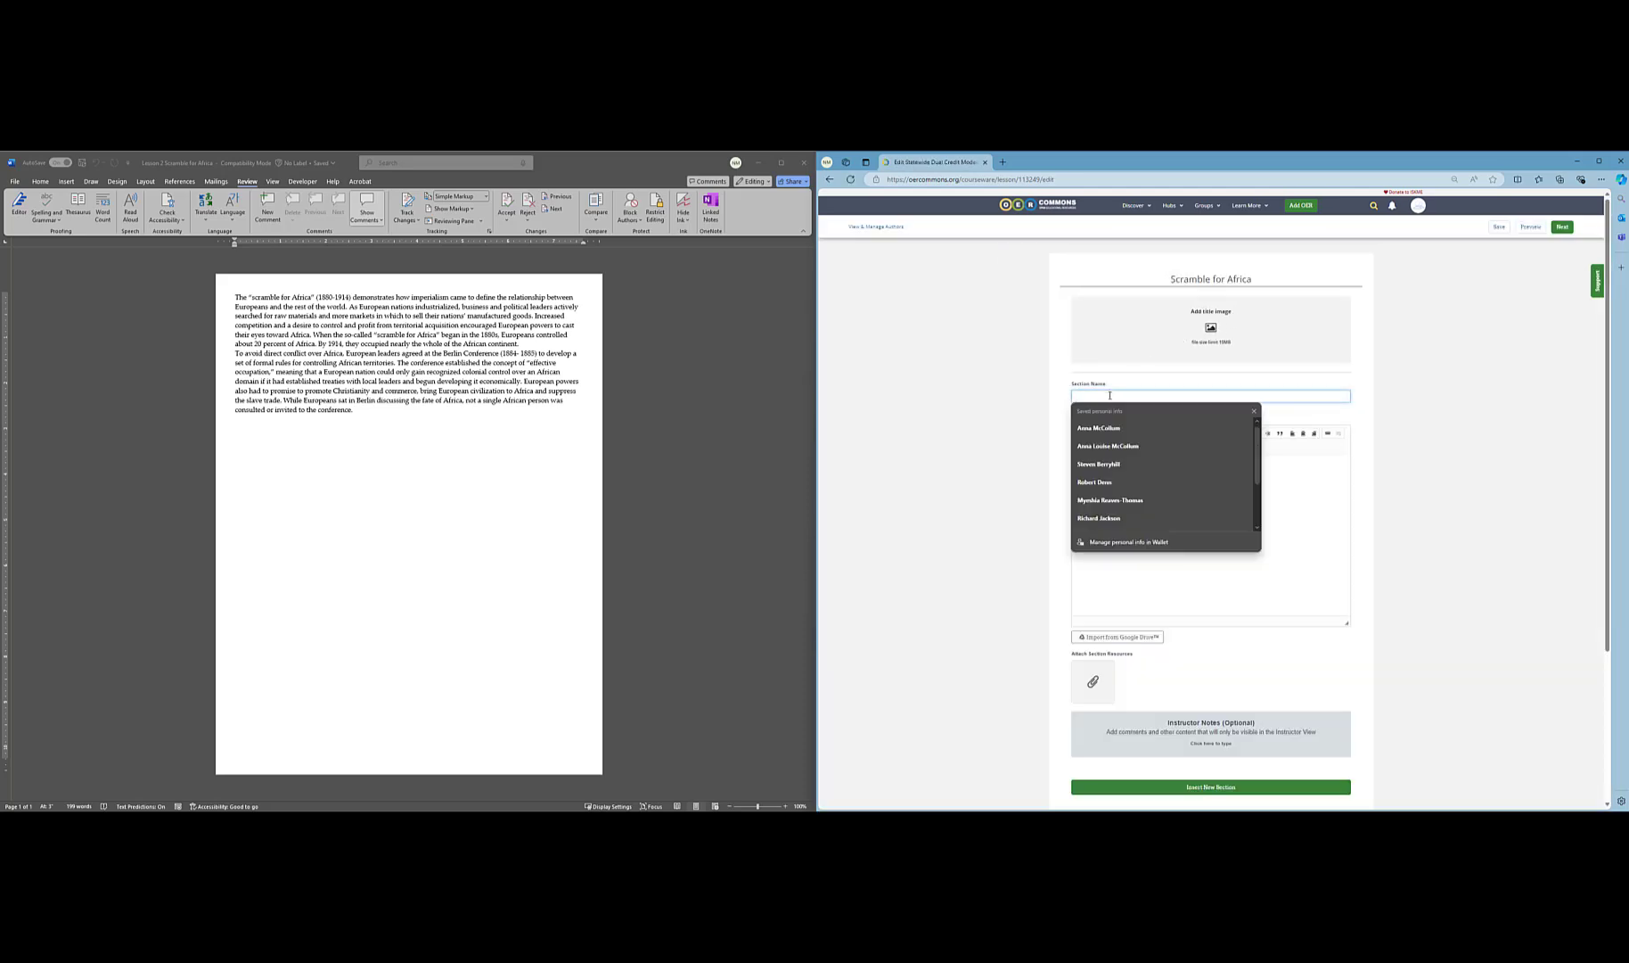
{"action": "key", "text": "Escape"}
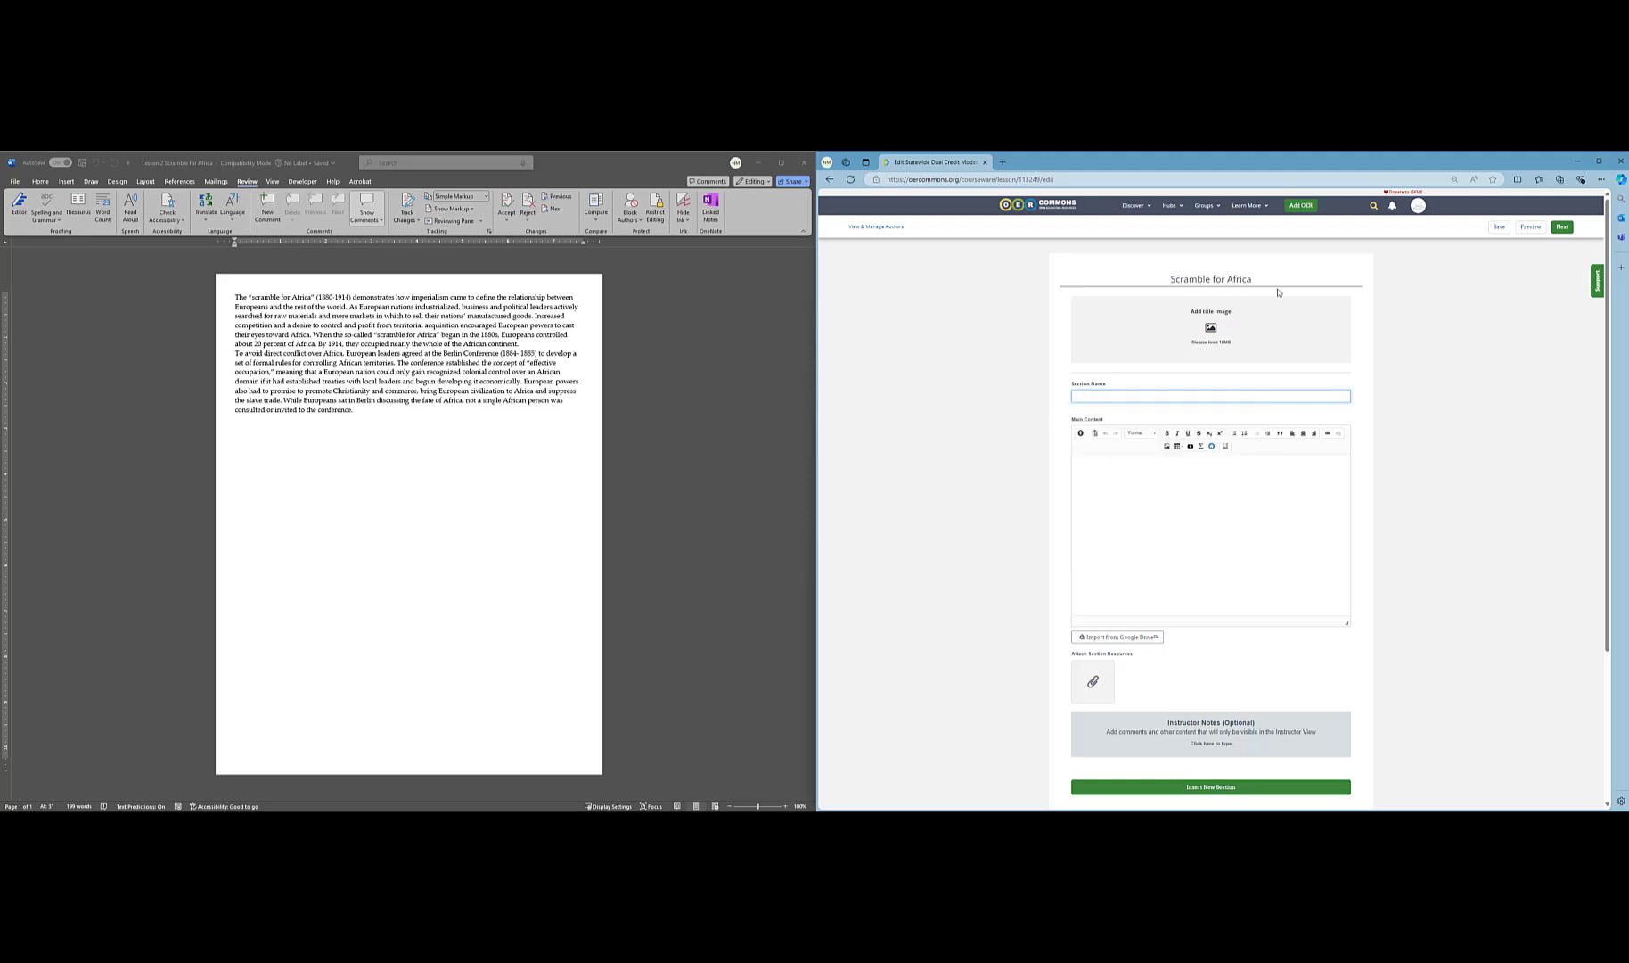
Copy both body paragraphs from the Word document into the lesson's Main Content
{"action": "left_click_drag", "start_coordinate": [236, 299], "coordinate": [388, 412]}
{"action": "key", "text": "ctrl+c"}
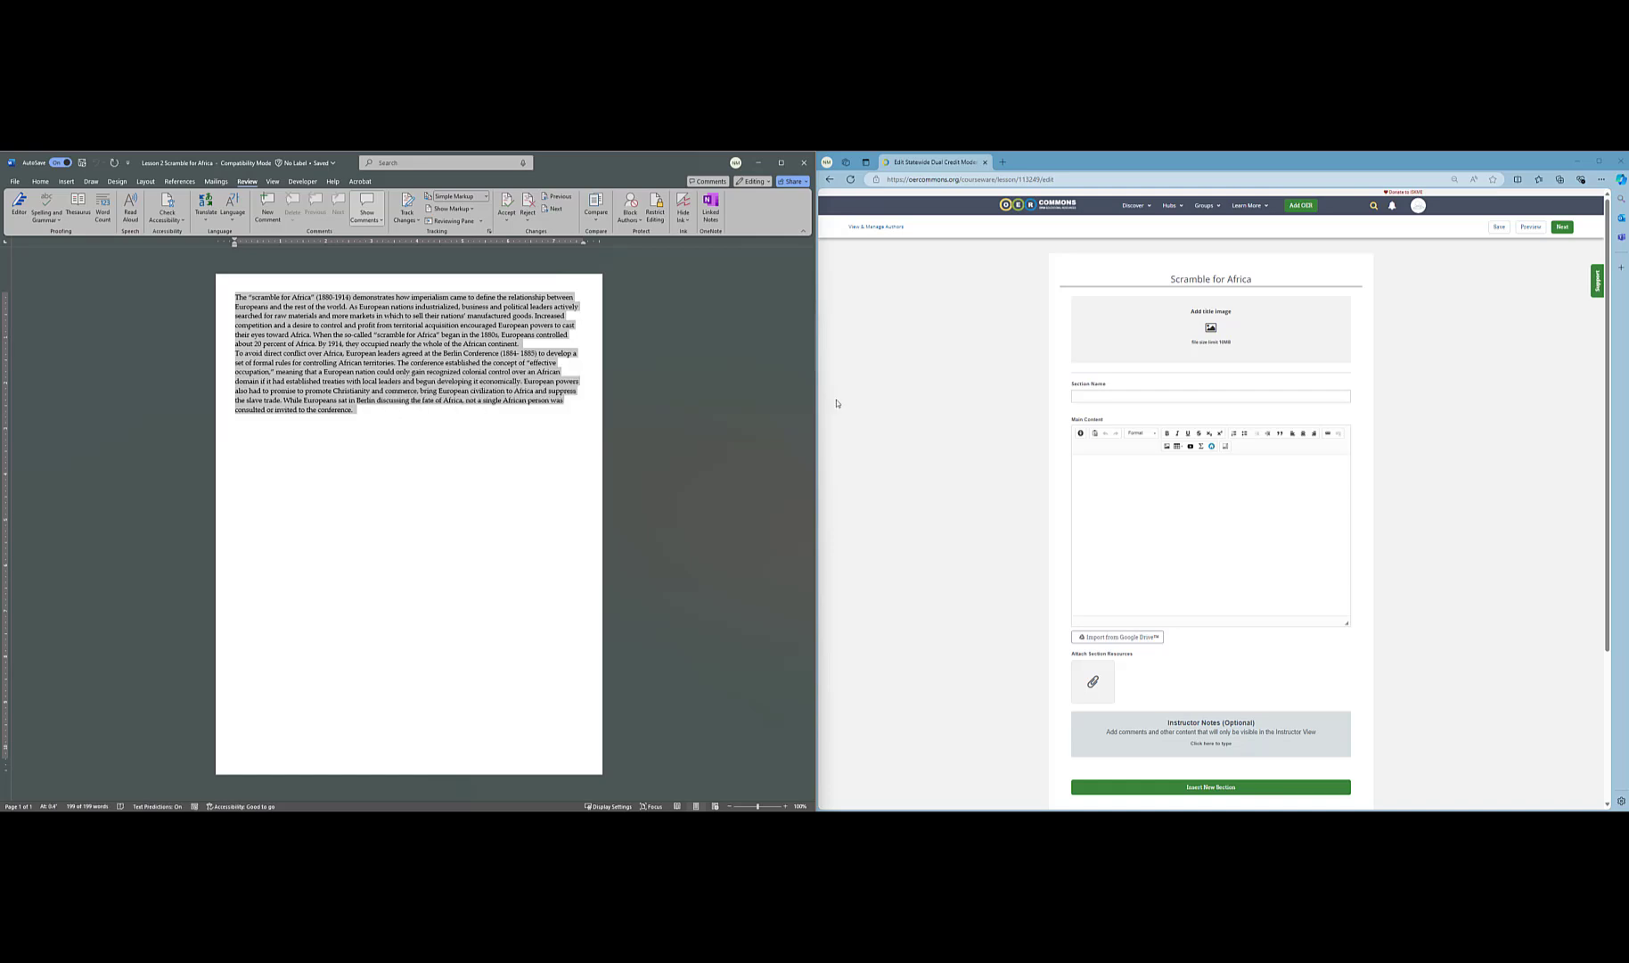
{"action": "left_click", "coordinate": [1112, 465]}
{"action": "key", "text": "ctrl+v"}
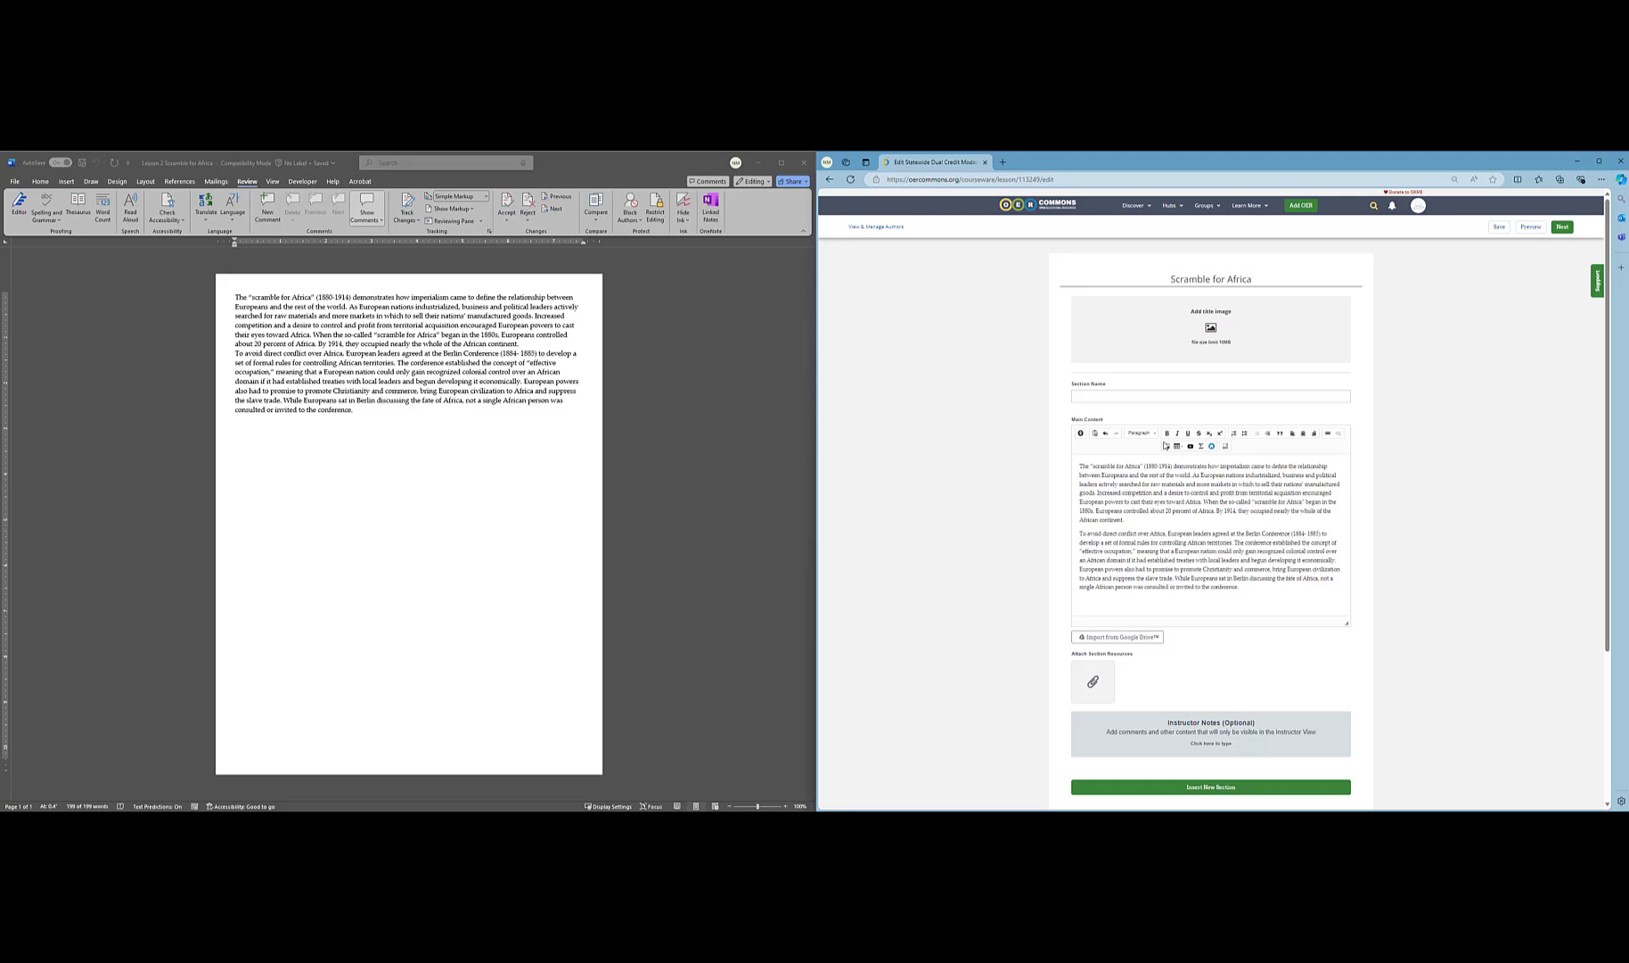
Add the file "U11L2 Map of Scramble for Africa" as the lesson's title image
{"action": "left_click", "coordinate": [1211, 330]}
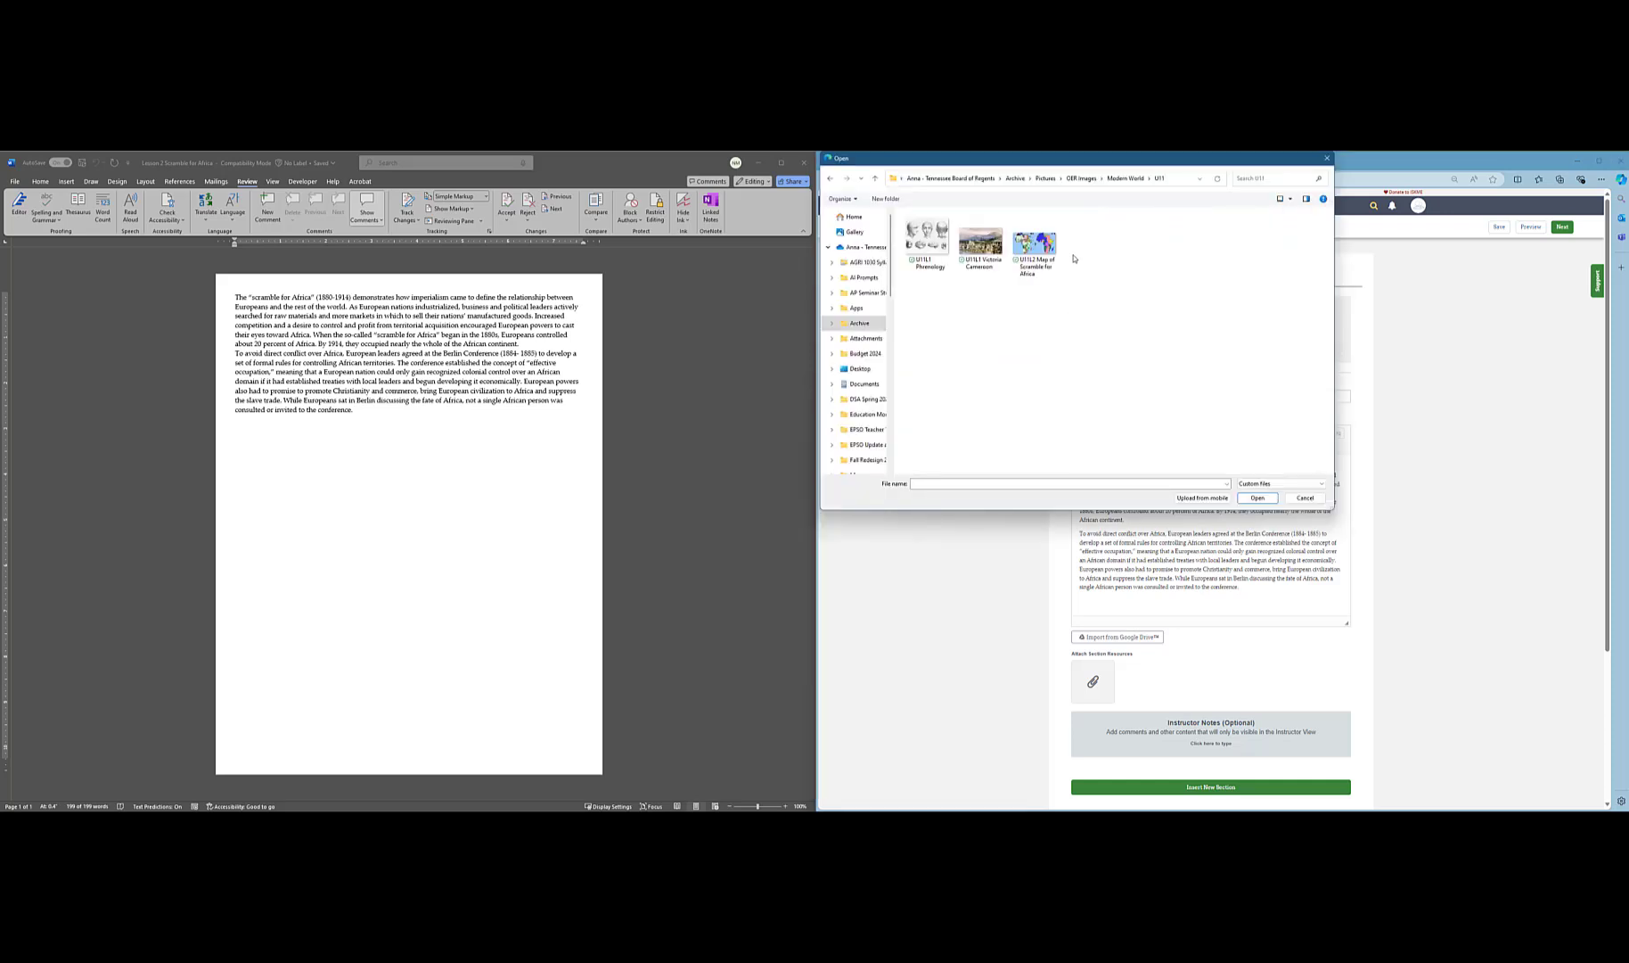
{"action": "left_click", "coordinate": [1043, 246]}
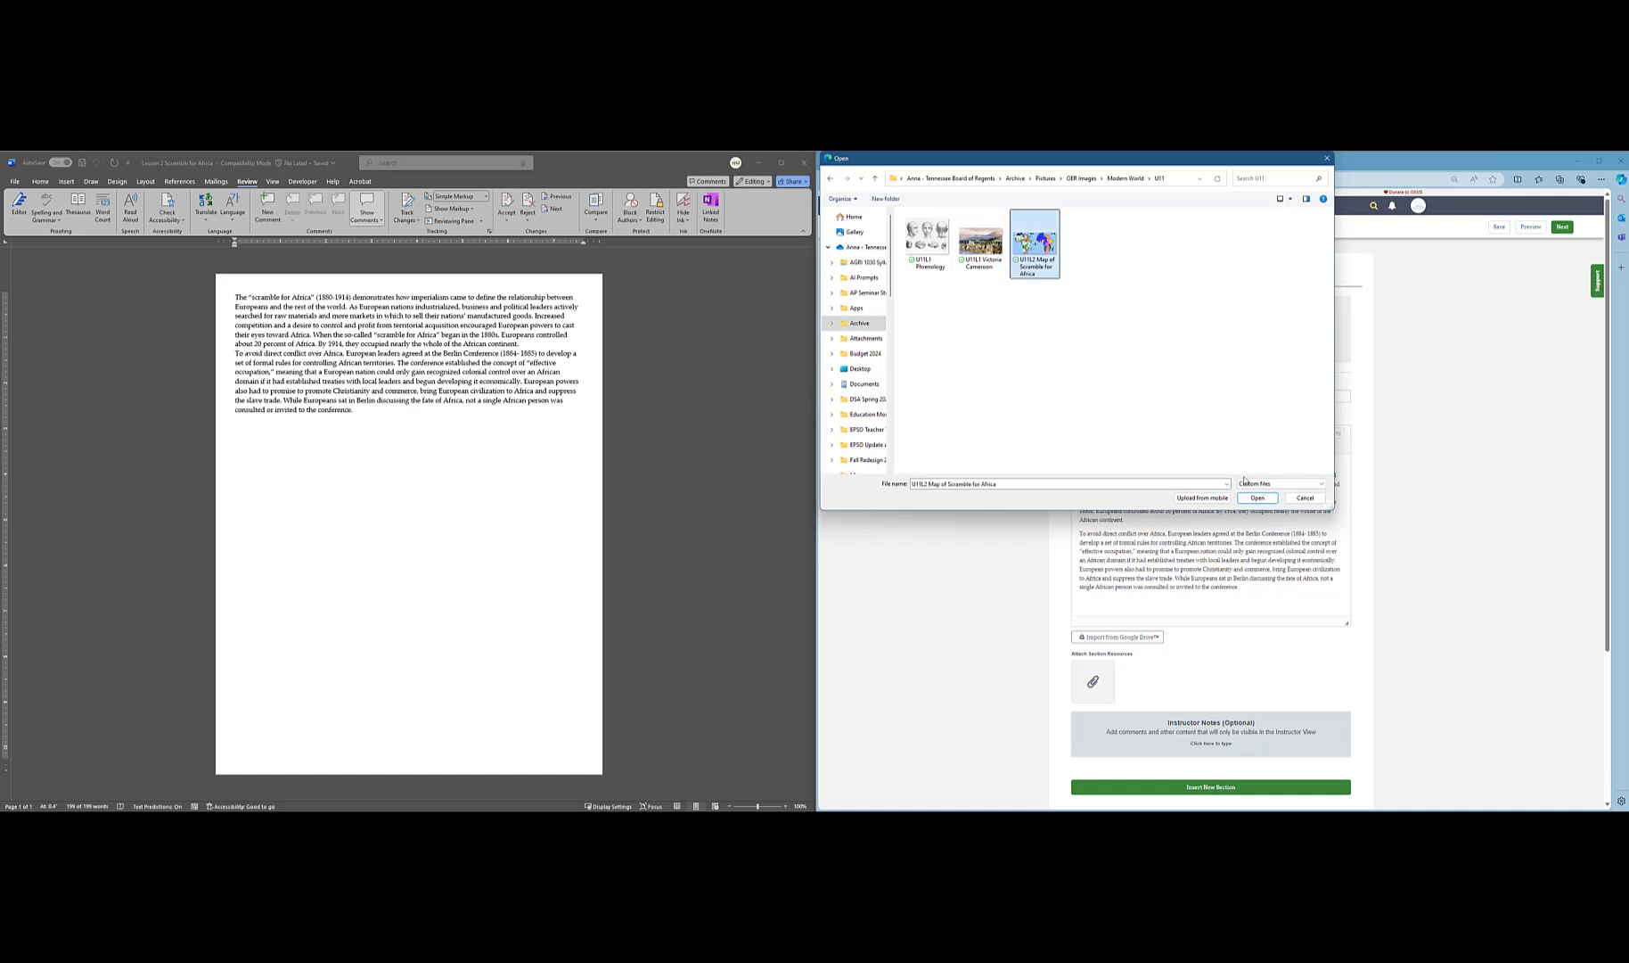
{"action": "left_click", "coordinate": [1258, 499]}
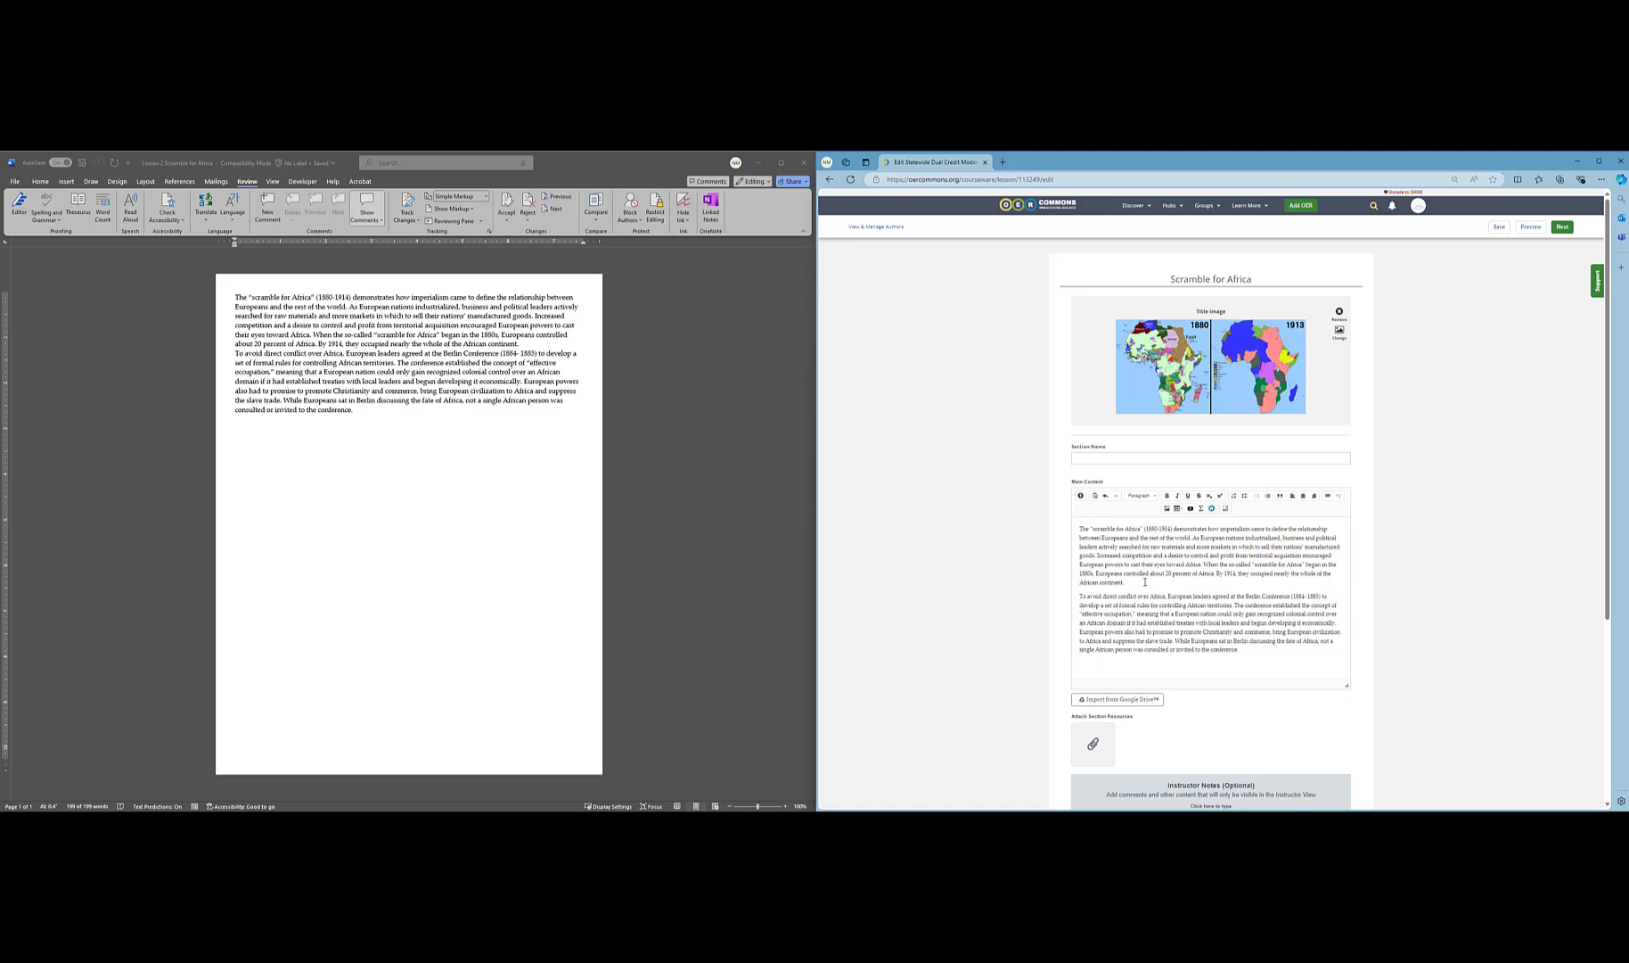
Add a line between the two content paragraphs and upload "U11L2 Map of Scramble for Africa" for it, with centre alignment and Captioned Image enabled
{"action": "key", "text": "Return"}
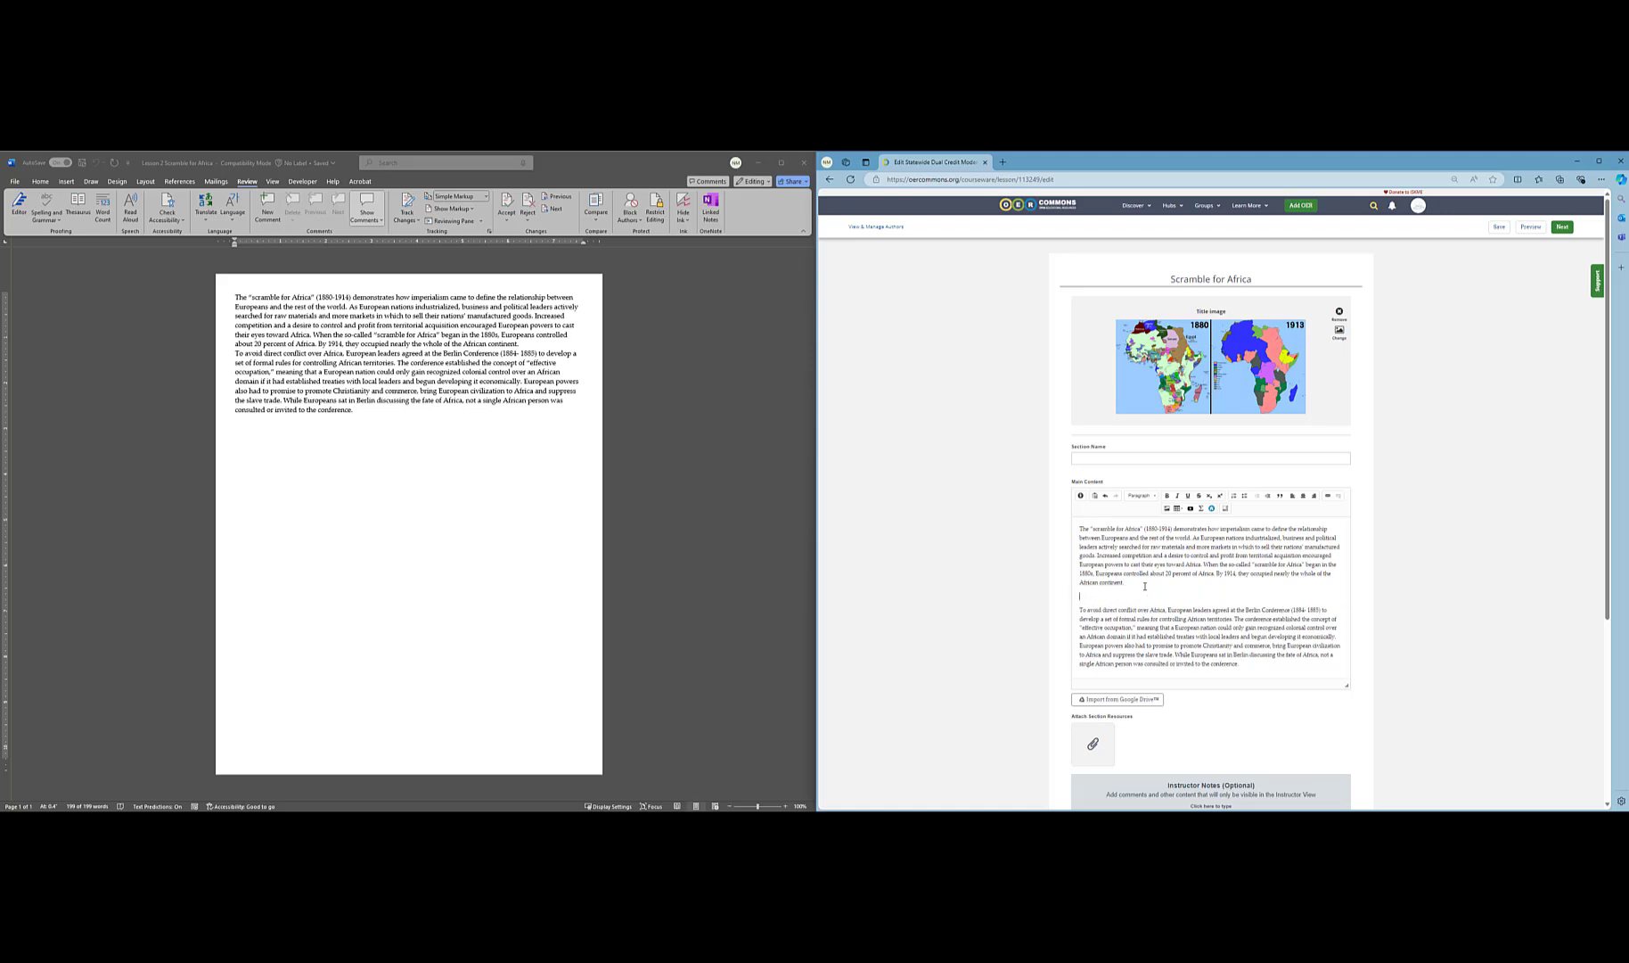
{"action": "left_click", "coordinate": [1166, 509]}
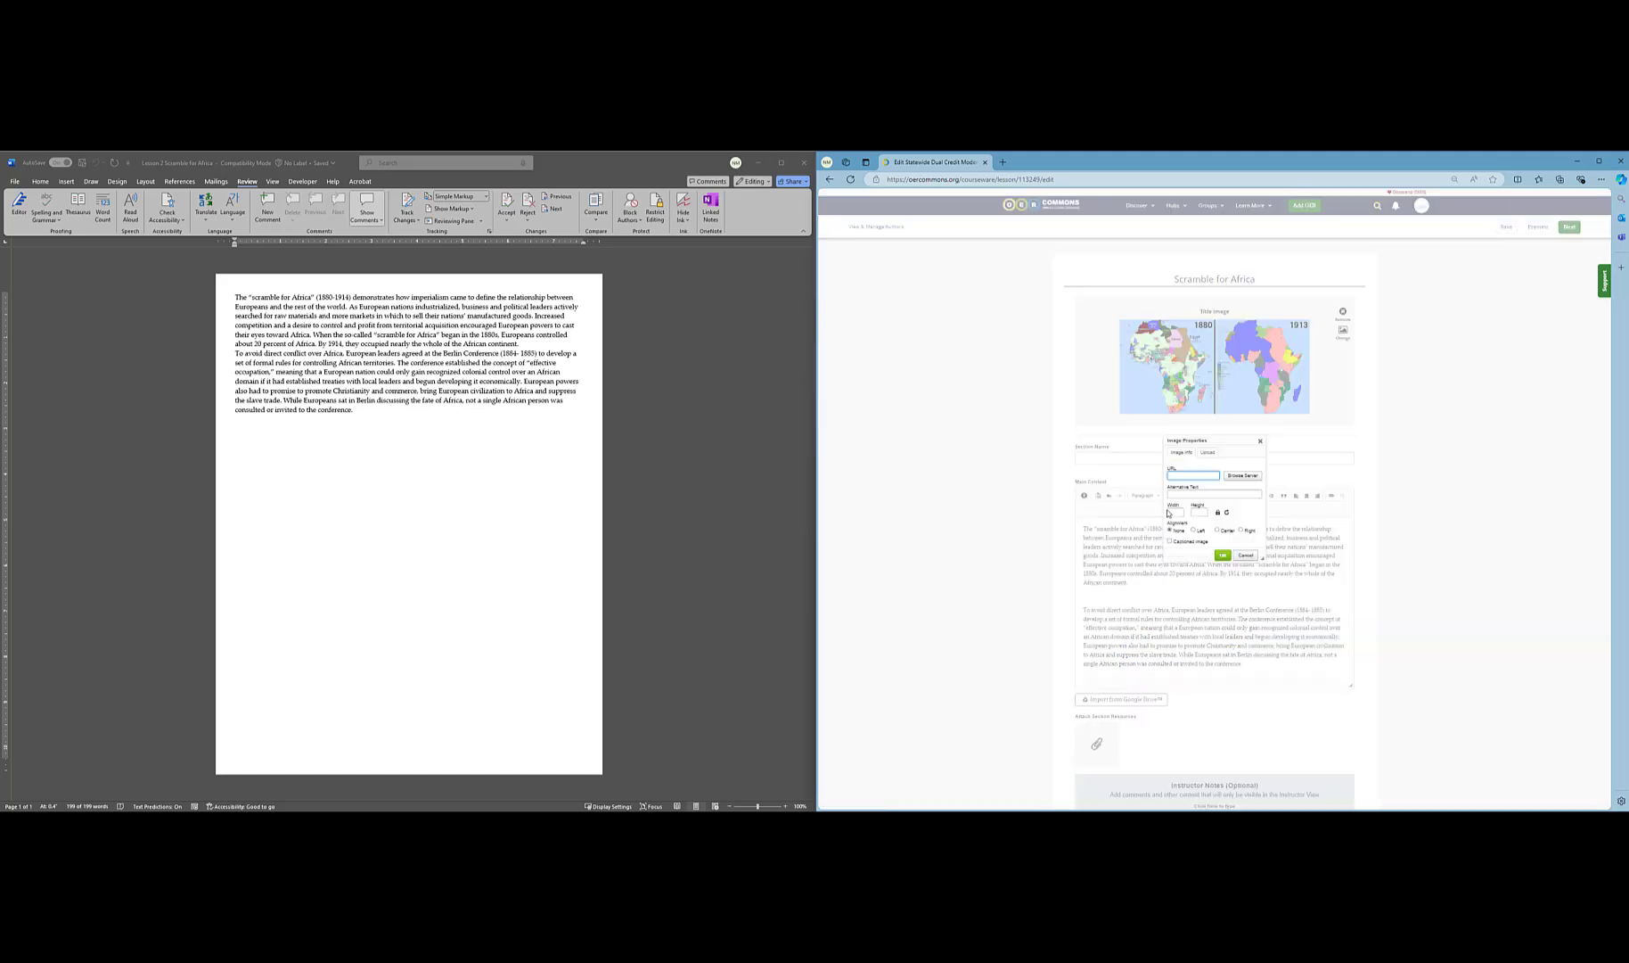
{"action": "left_click", "coordinate": [1208, 453]}
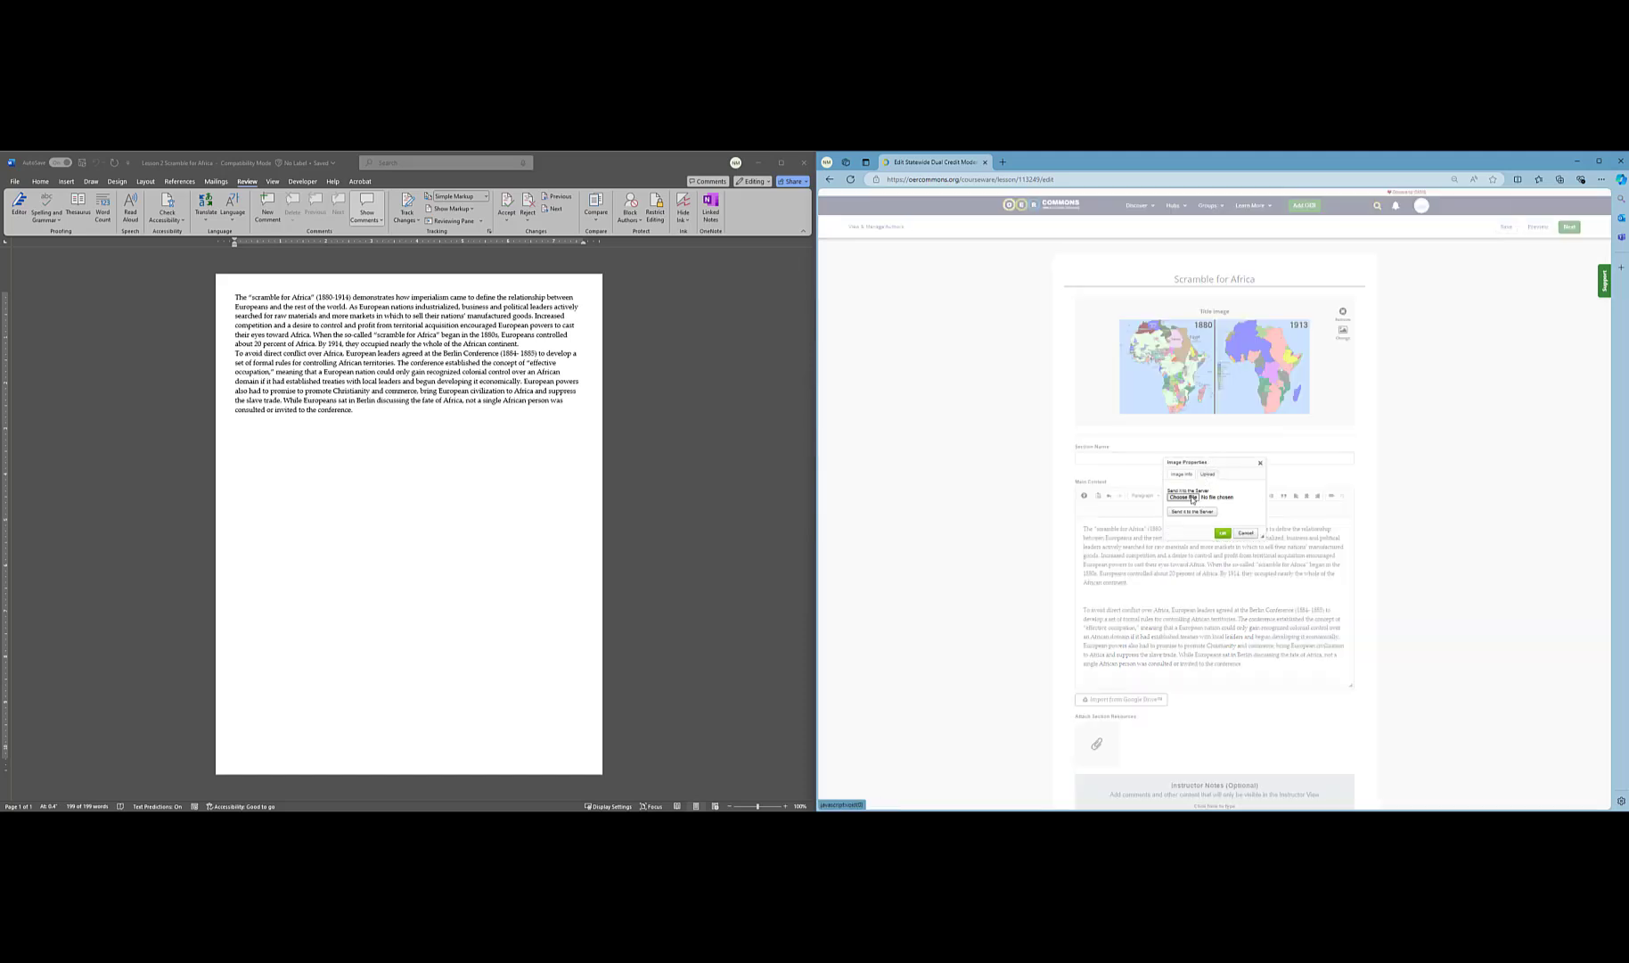
{"action": "left_click", "coordinate": [1192, 500]}
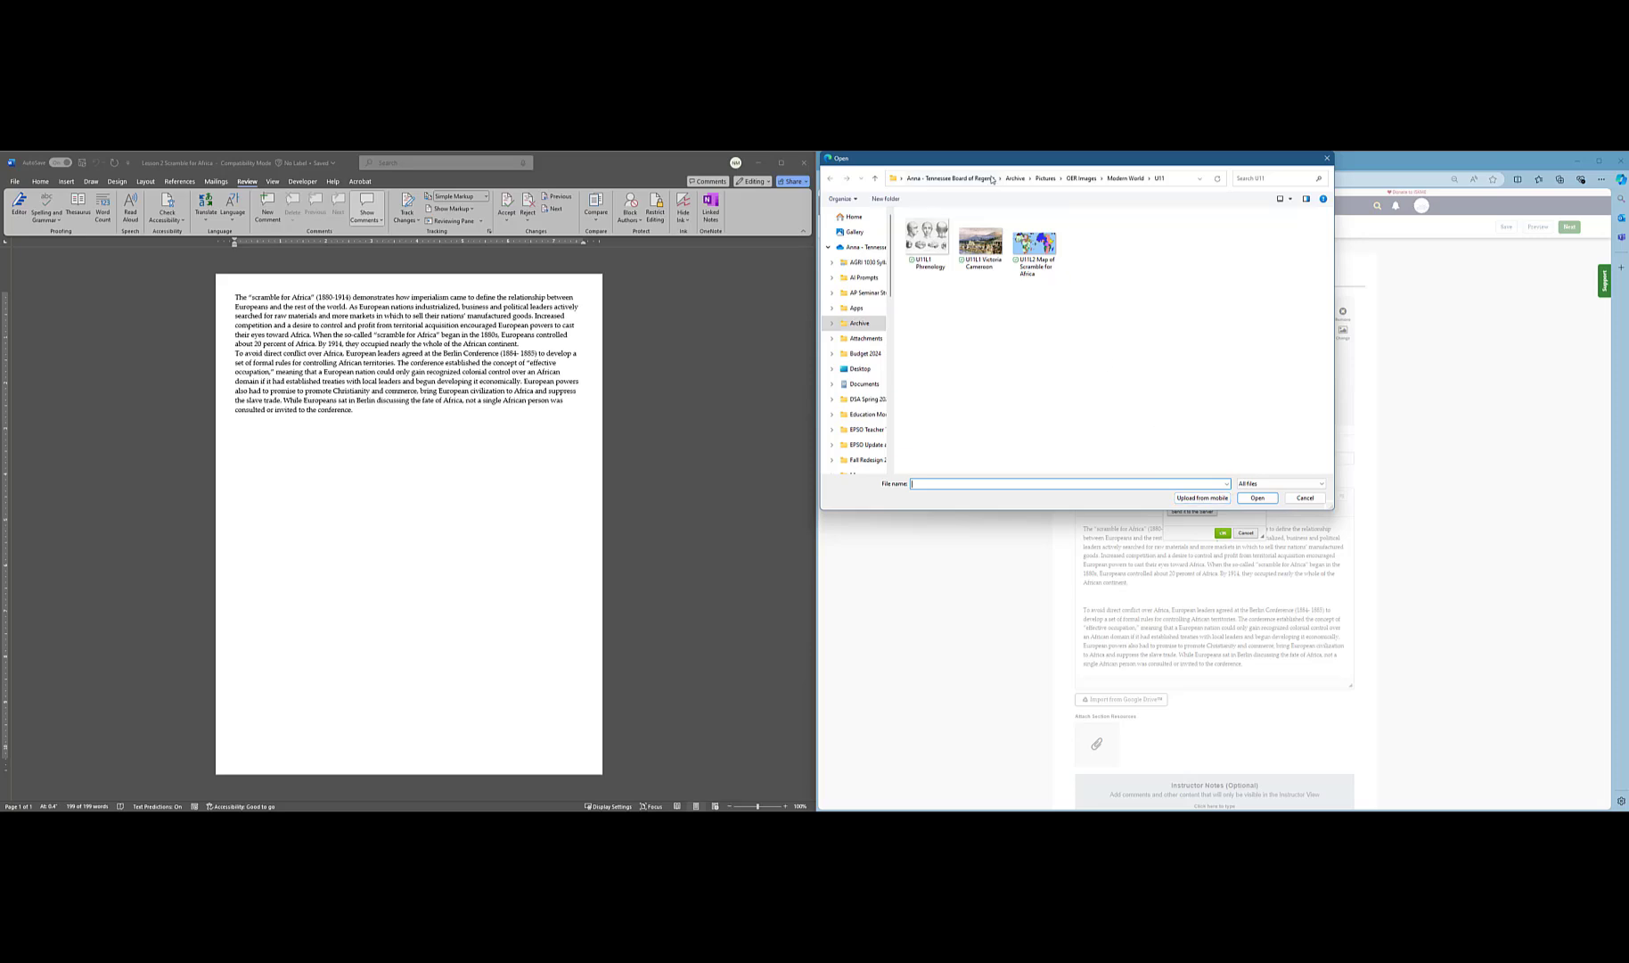
{"action": "left_click", "coordinate": [1034, 243]}
{"action": "left_click", "coordinate": [1258, 498]}
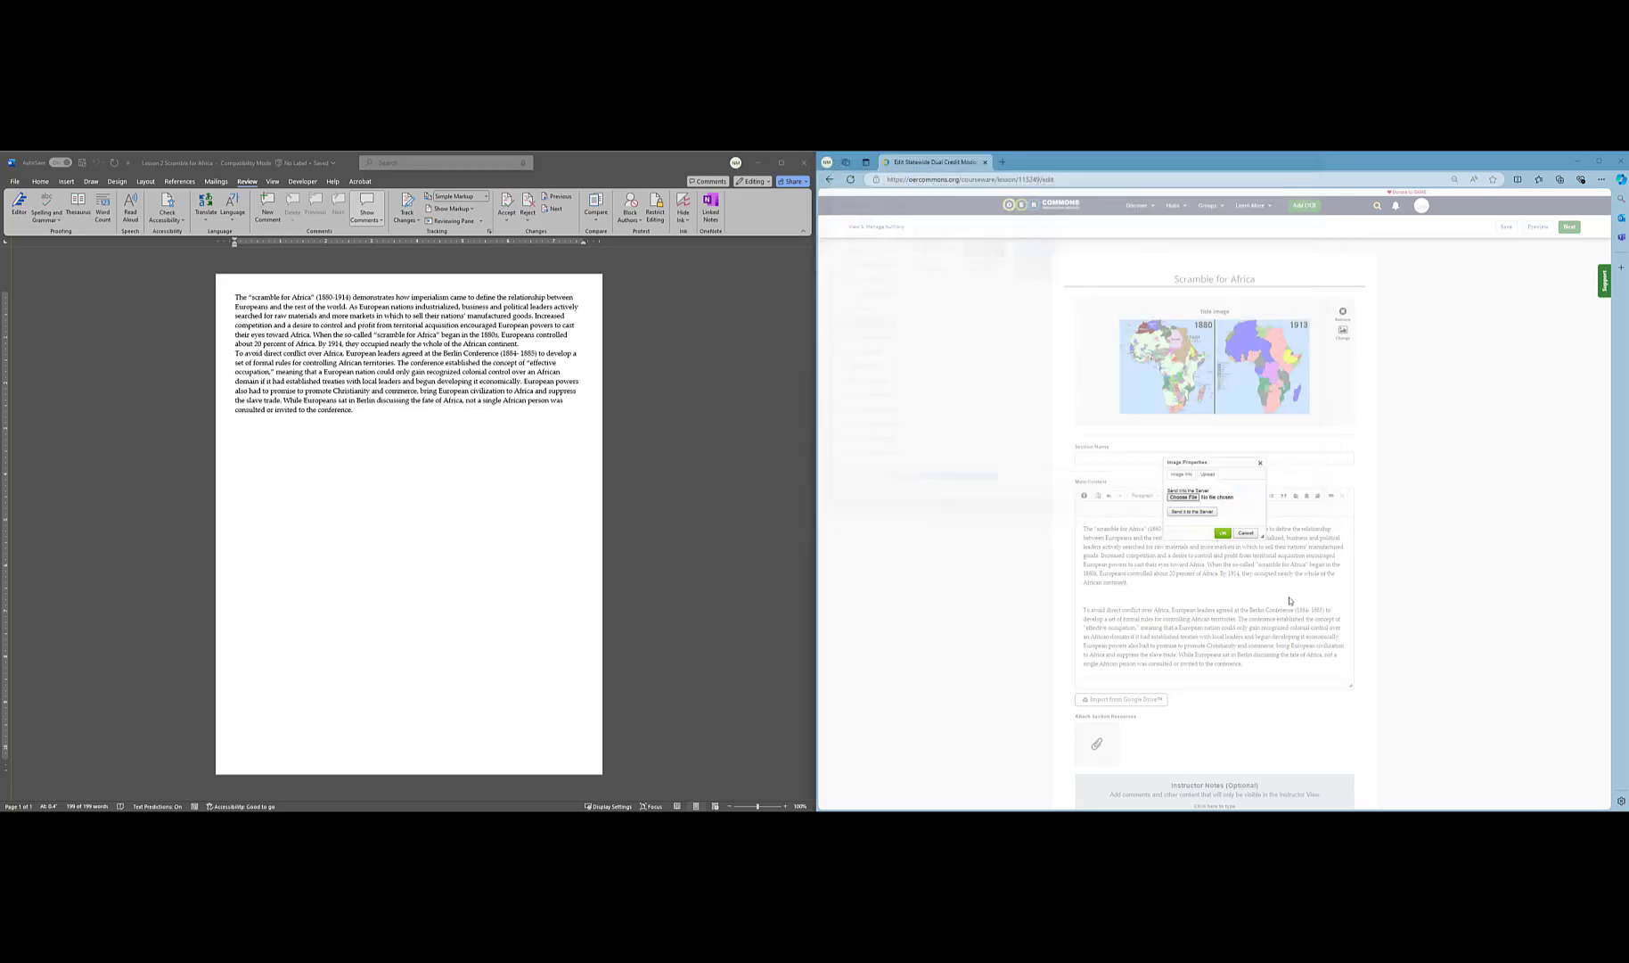
{"action": "left_click", "coordinate": [1191, 511]}
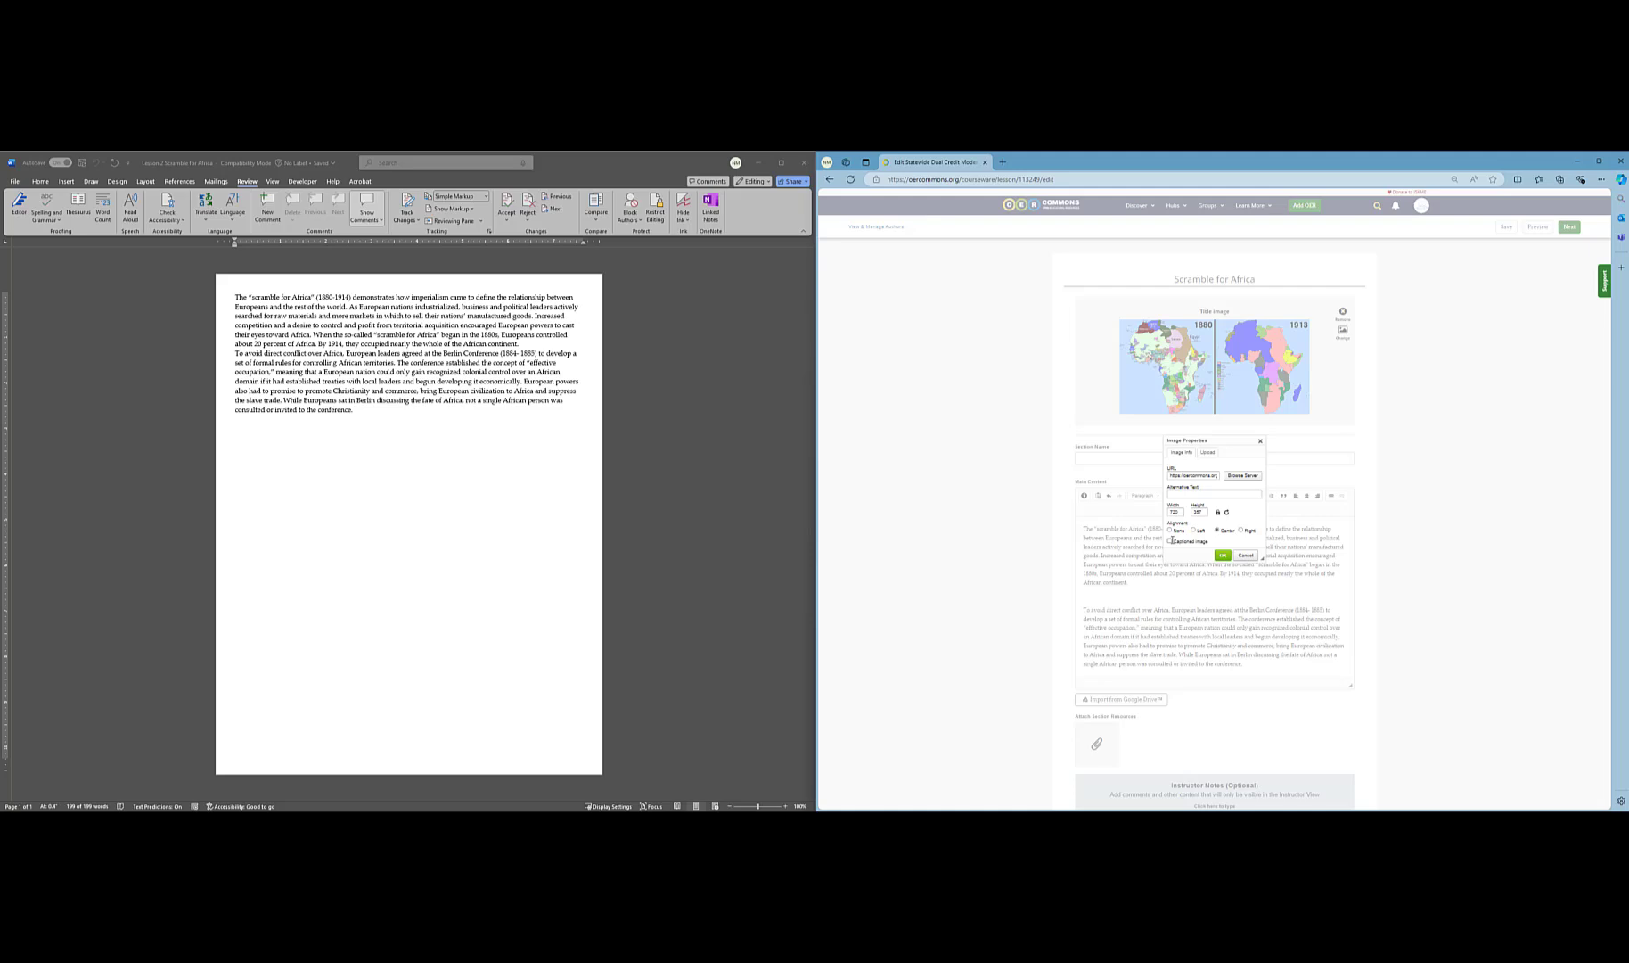
{"action": "left_click", "coordinate": [1170, 540]}
Switch to the lesson PDF in Acrobat, copy the Africa map's alternate text into the image's Alternative Text and insert the image
{"action": "key", "text": "alt+Tab"}
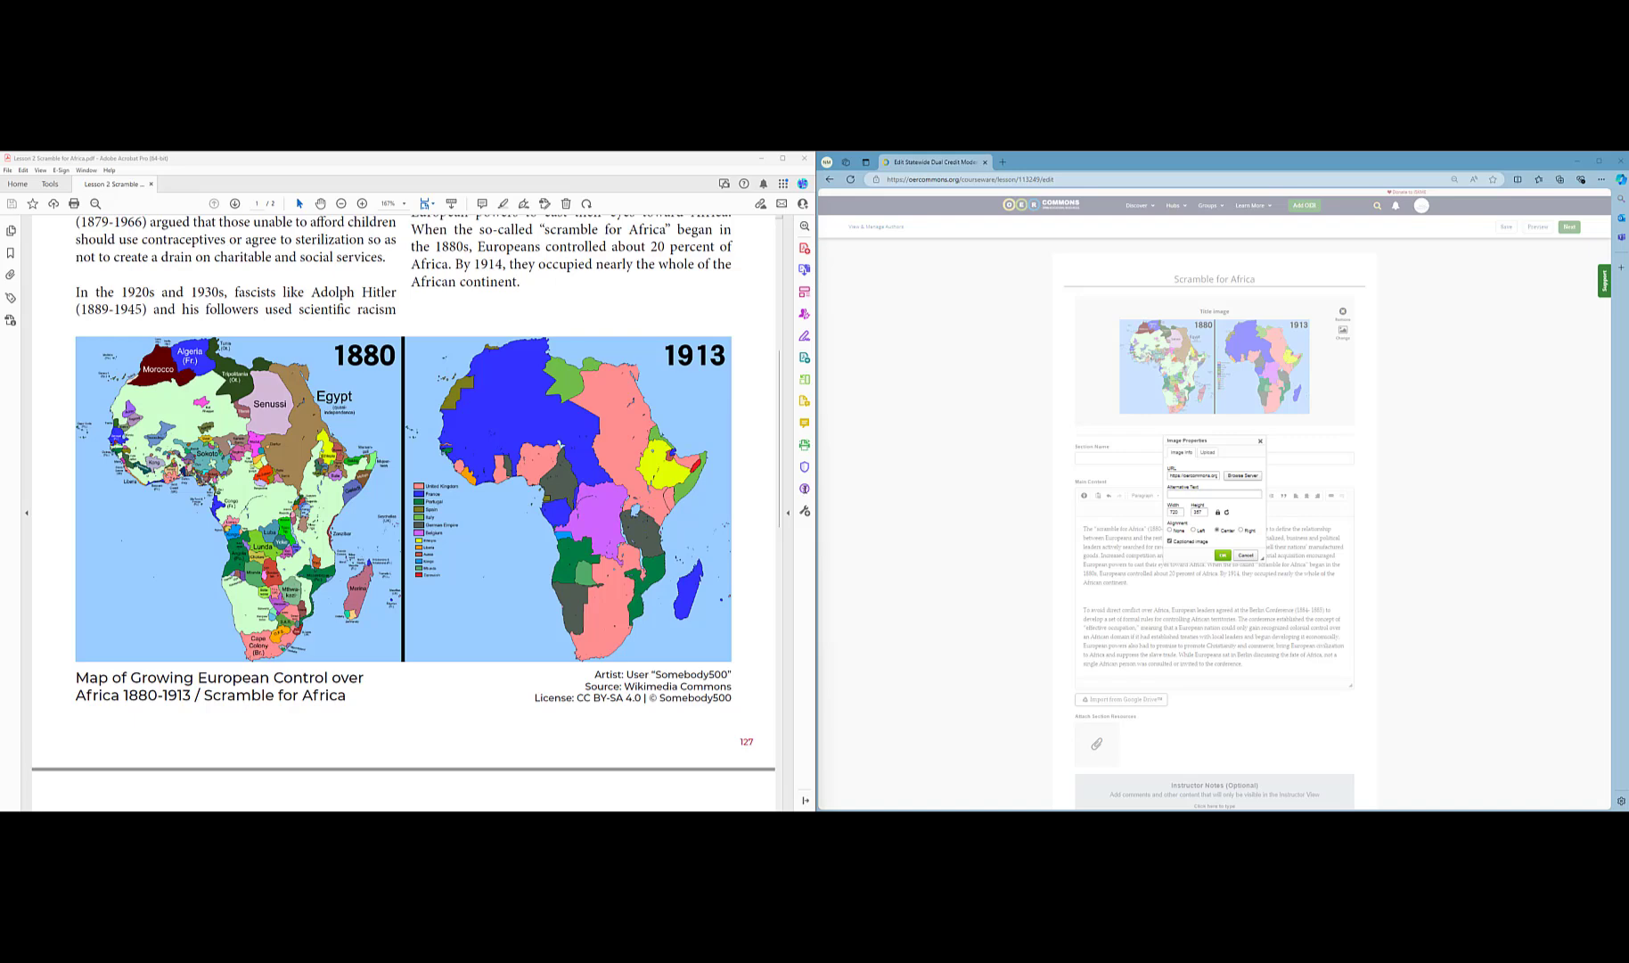
{"action": "left_click", "coordinate": [805, 489]}
{"action": "left_click", "coordinate": [742, 371]}
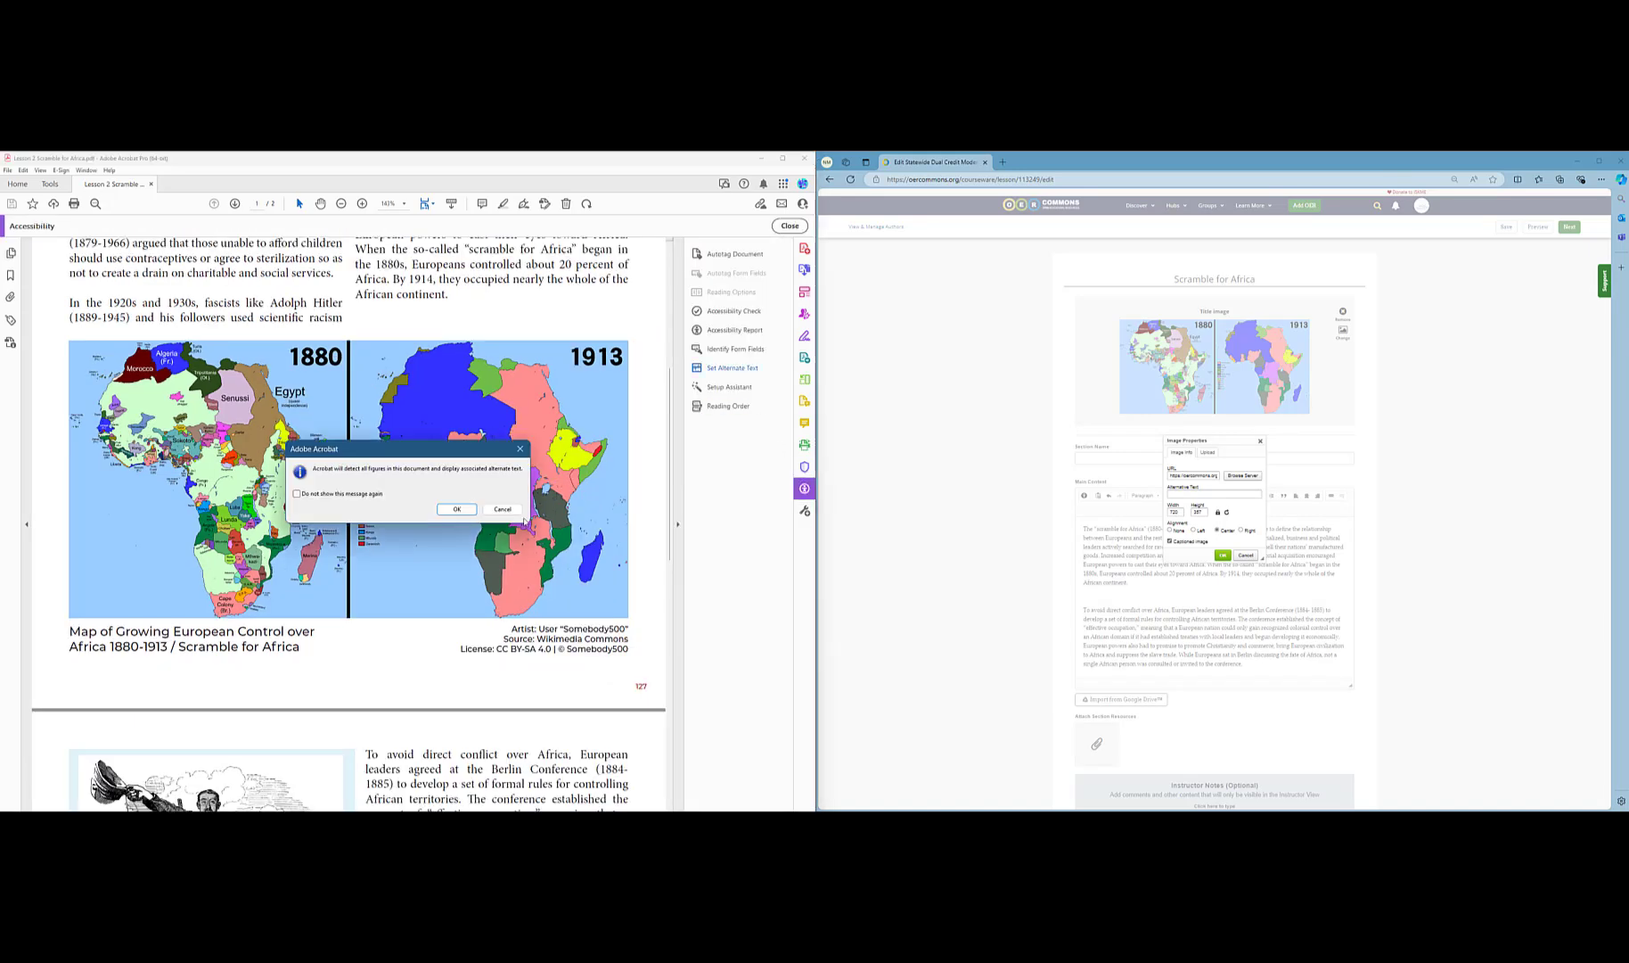
{"action": "left_click", "coordinate": [453, 508]}
{"action": "scroll", "coordinate": [366, 505], "scroll_direction": "up", "scroll_amount": 1}
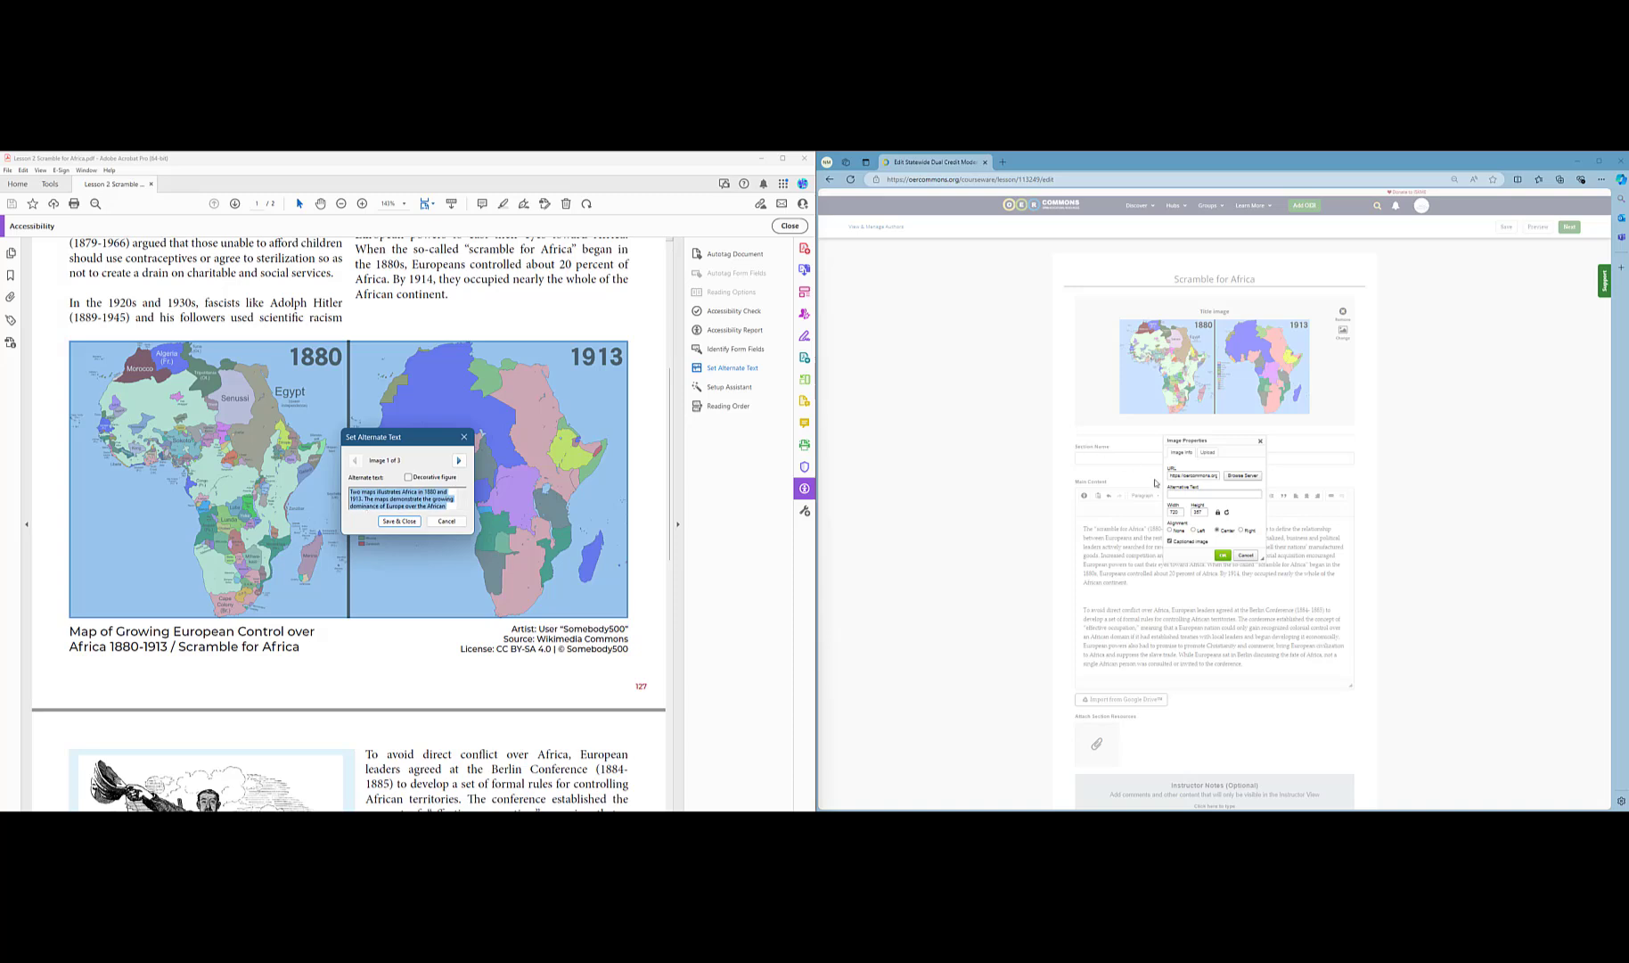
{"action": "left_click", "coordinate": [1181, 493]}
{"action": "type", "text": "Two maps illustrates Africa in 1880 and 1913. The maps demonstrate the growing dominance of Europe over the African continent."}
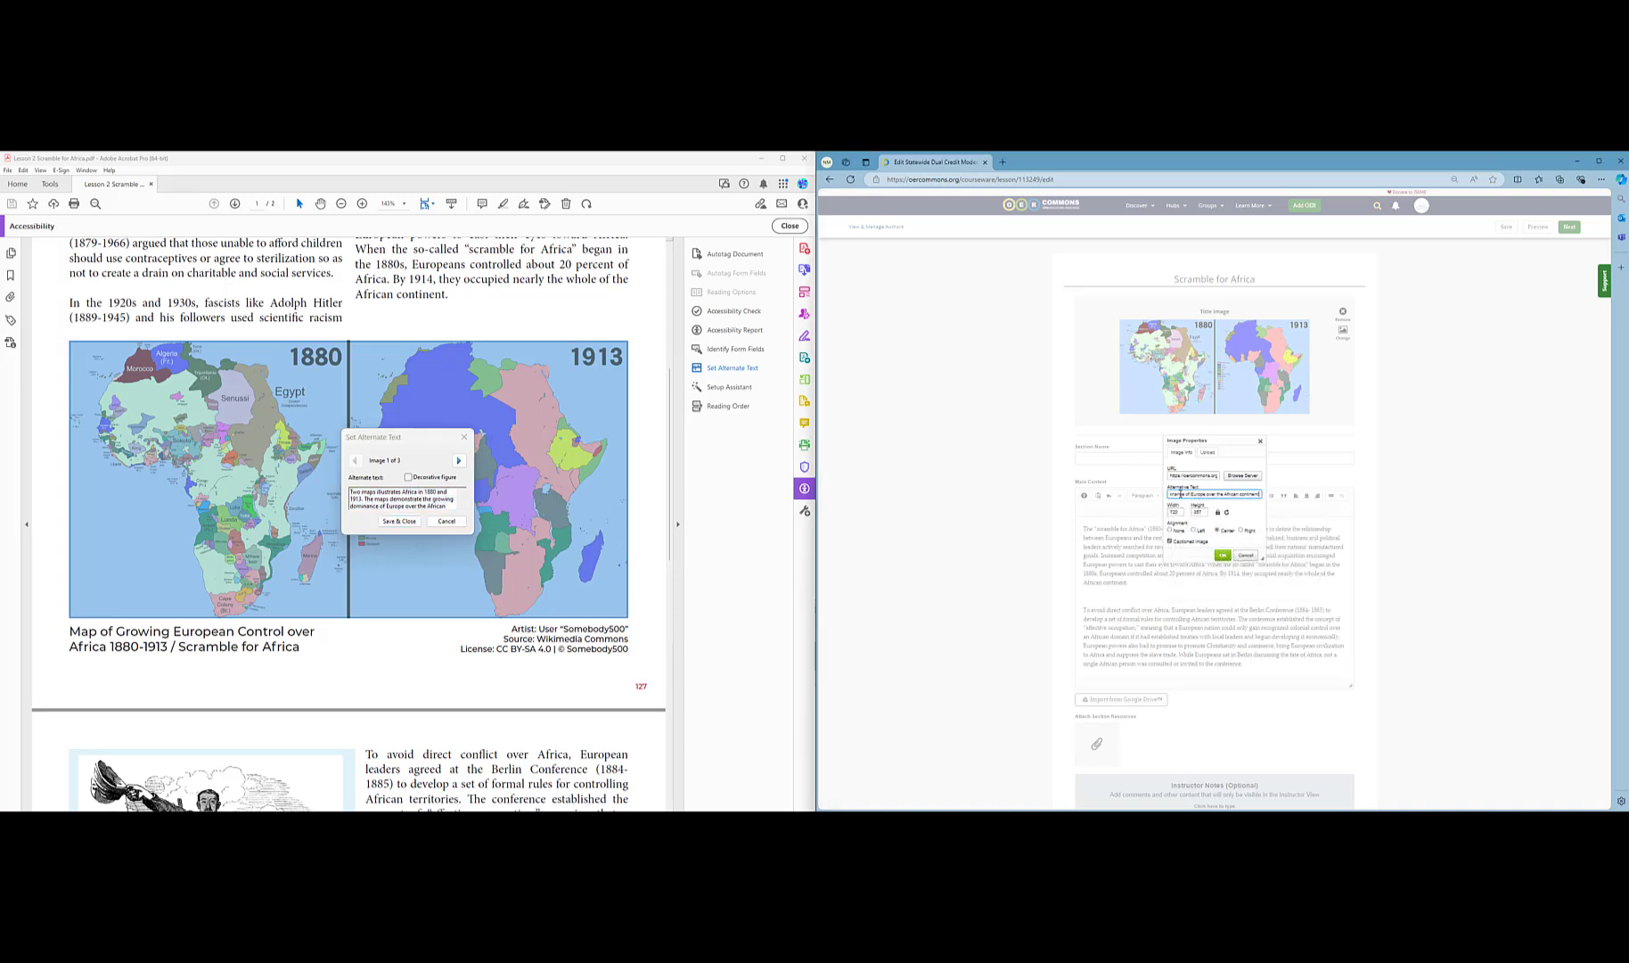
{"action": "left_click", "coordinate": [1222, 555]}
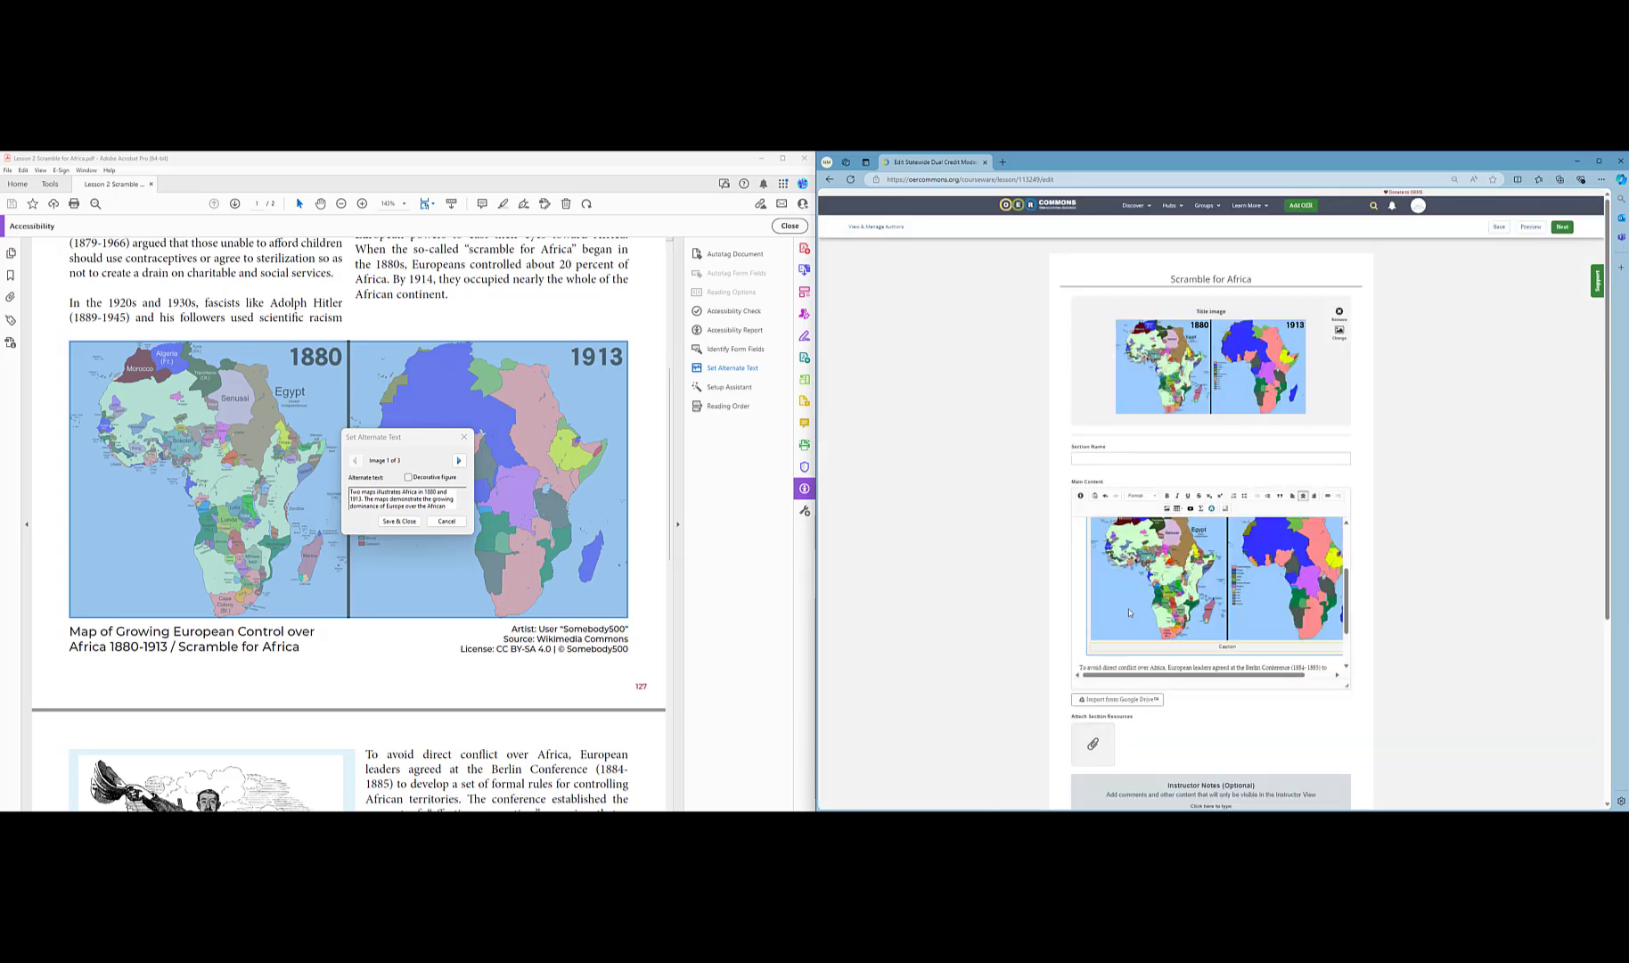
Insert a blank line between the captioned map and the "To avoid direct conflict" paragraph
{"action": "scroll", "coordinate": [1129, 612], "scroll_direction": "down", "scroll_amount": 2}
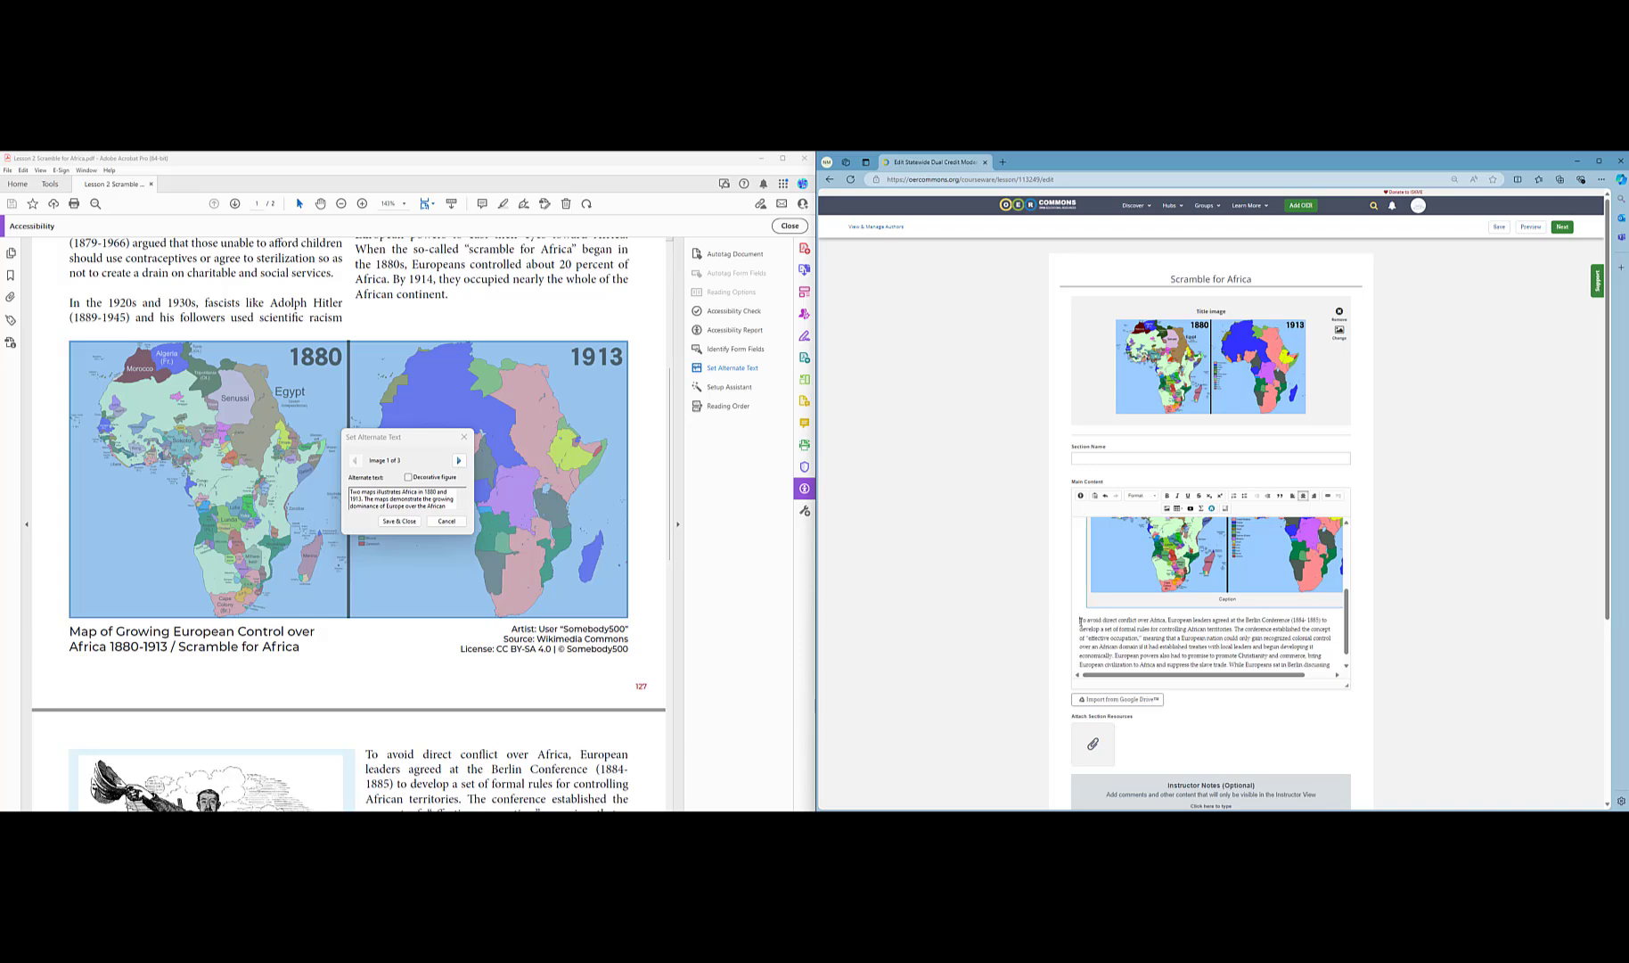
{"action": "left_click", "coordinate": [1080, 621]}
{"action": "key", "text": "Return"}
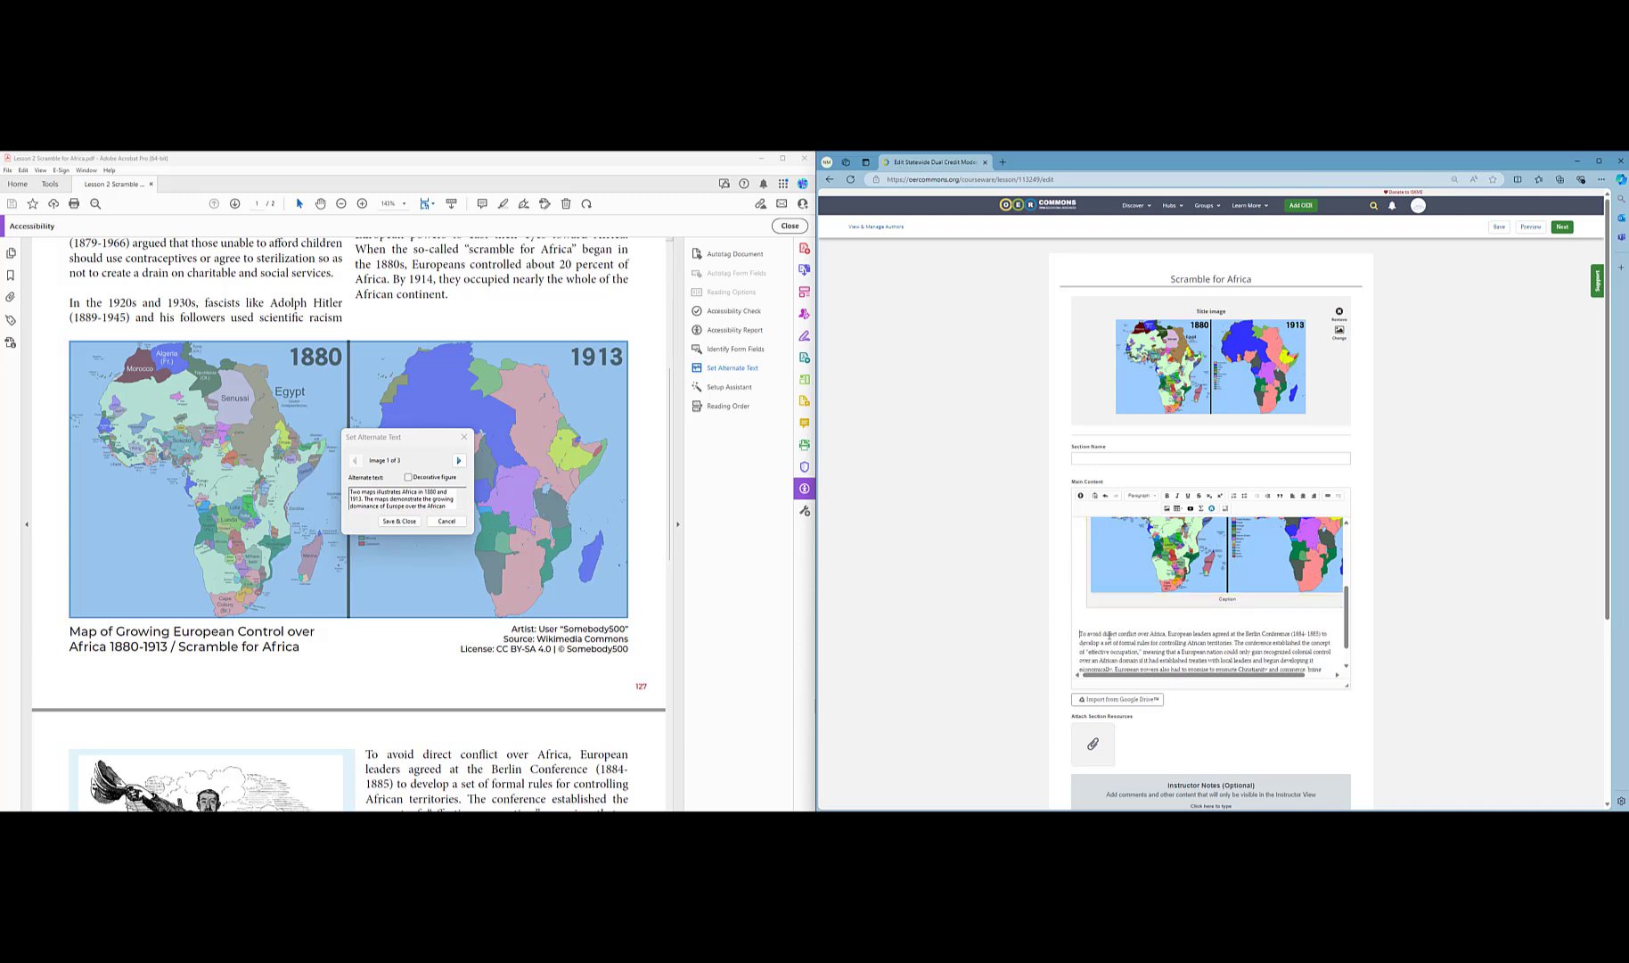
Close the PDF's alternate text dialog and copy "Map of Growing European Control over Africa 1880-1913 / Scramble for Africa" into the image caption, adding a line break
{"action": "left_click", "coordinate": [82, 626]}
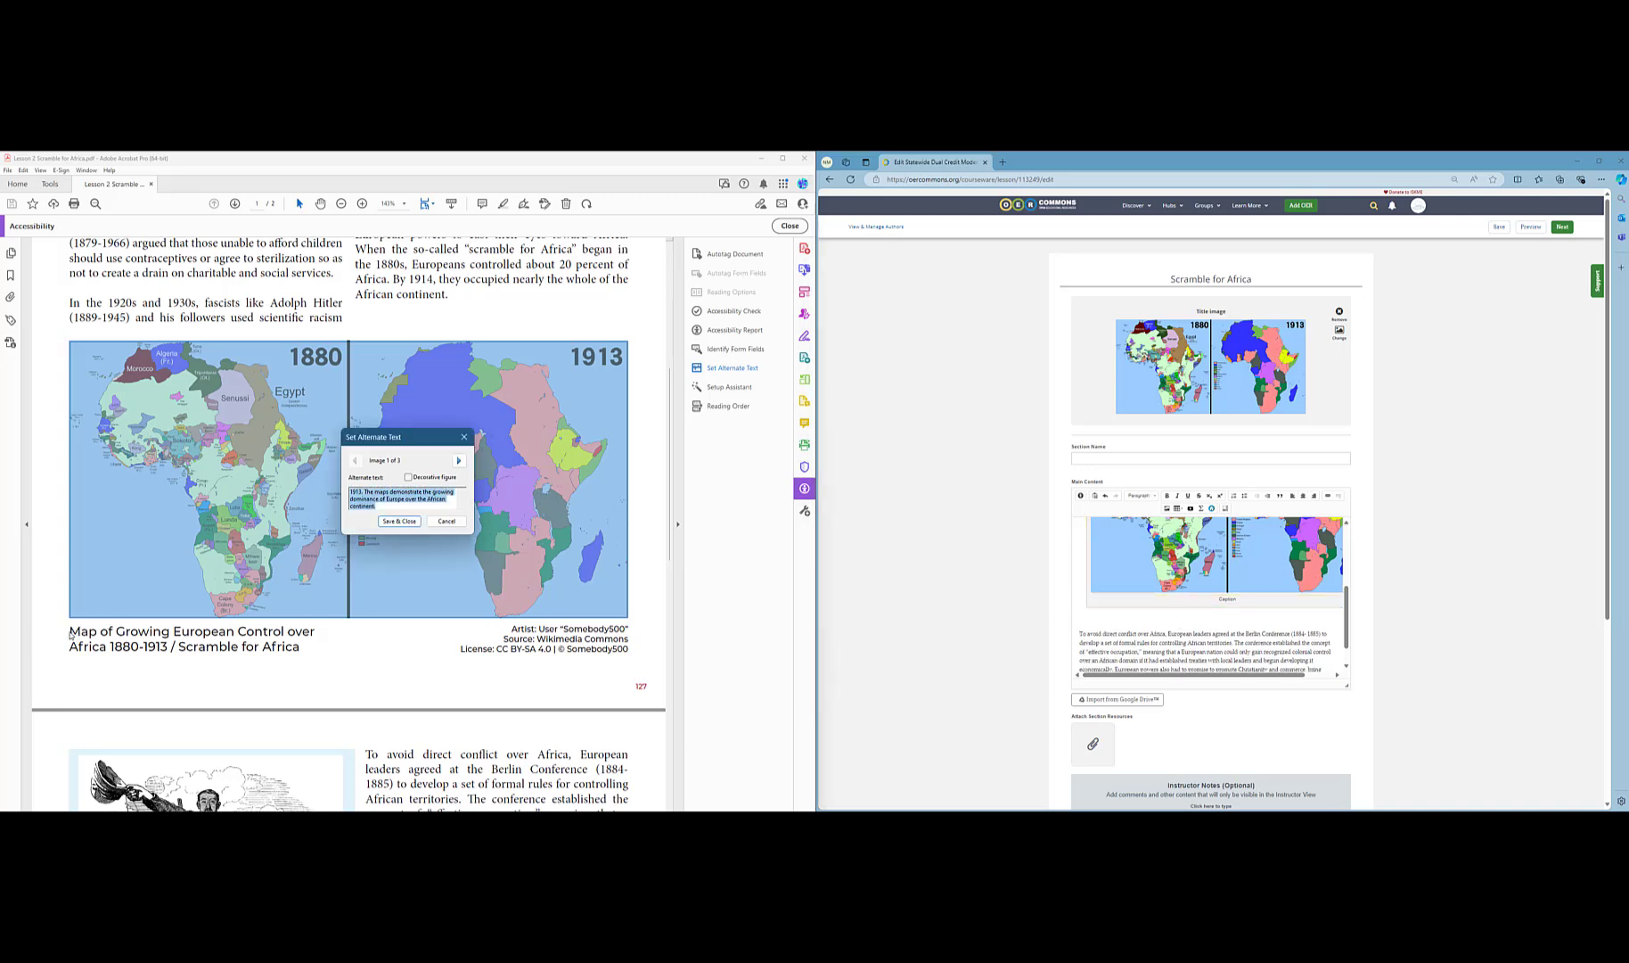
{"action": "left_click", "coordinate": [446, 520]}
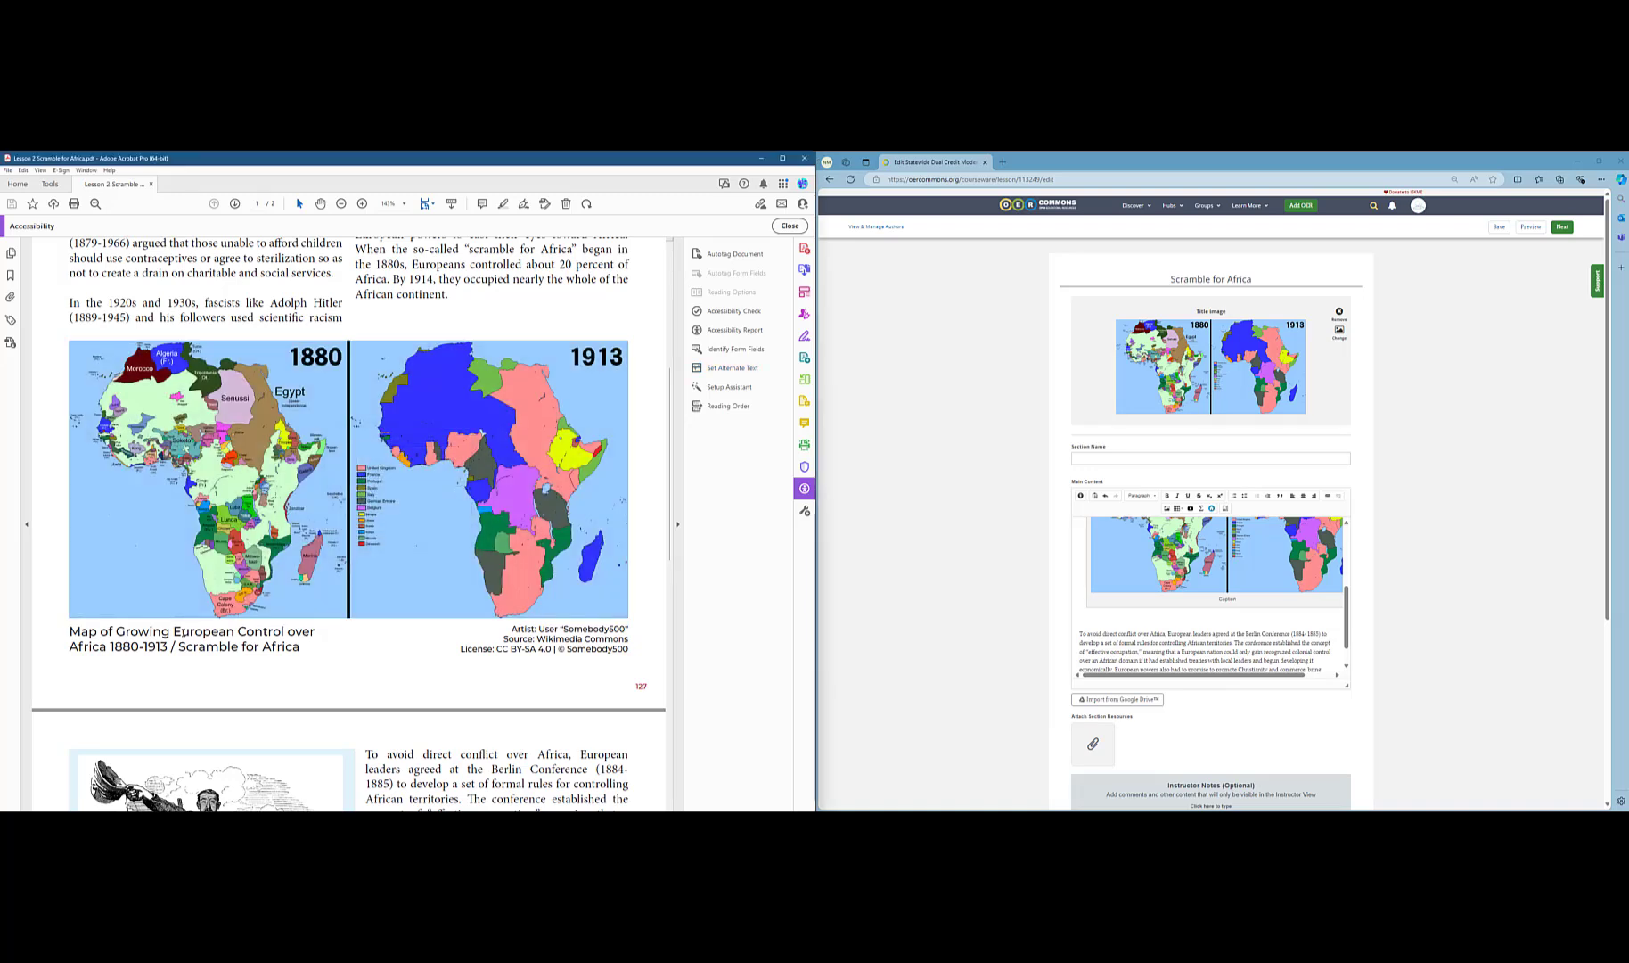
{"action": "left_click_drag", "start_coordinate": [69, 631], "coordinate": [300, 650]}
{"action": "key", "text": "ctrl+c"}
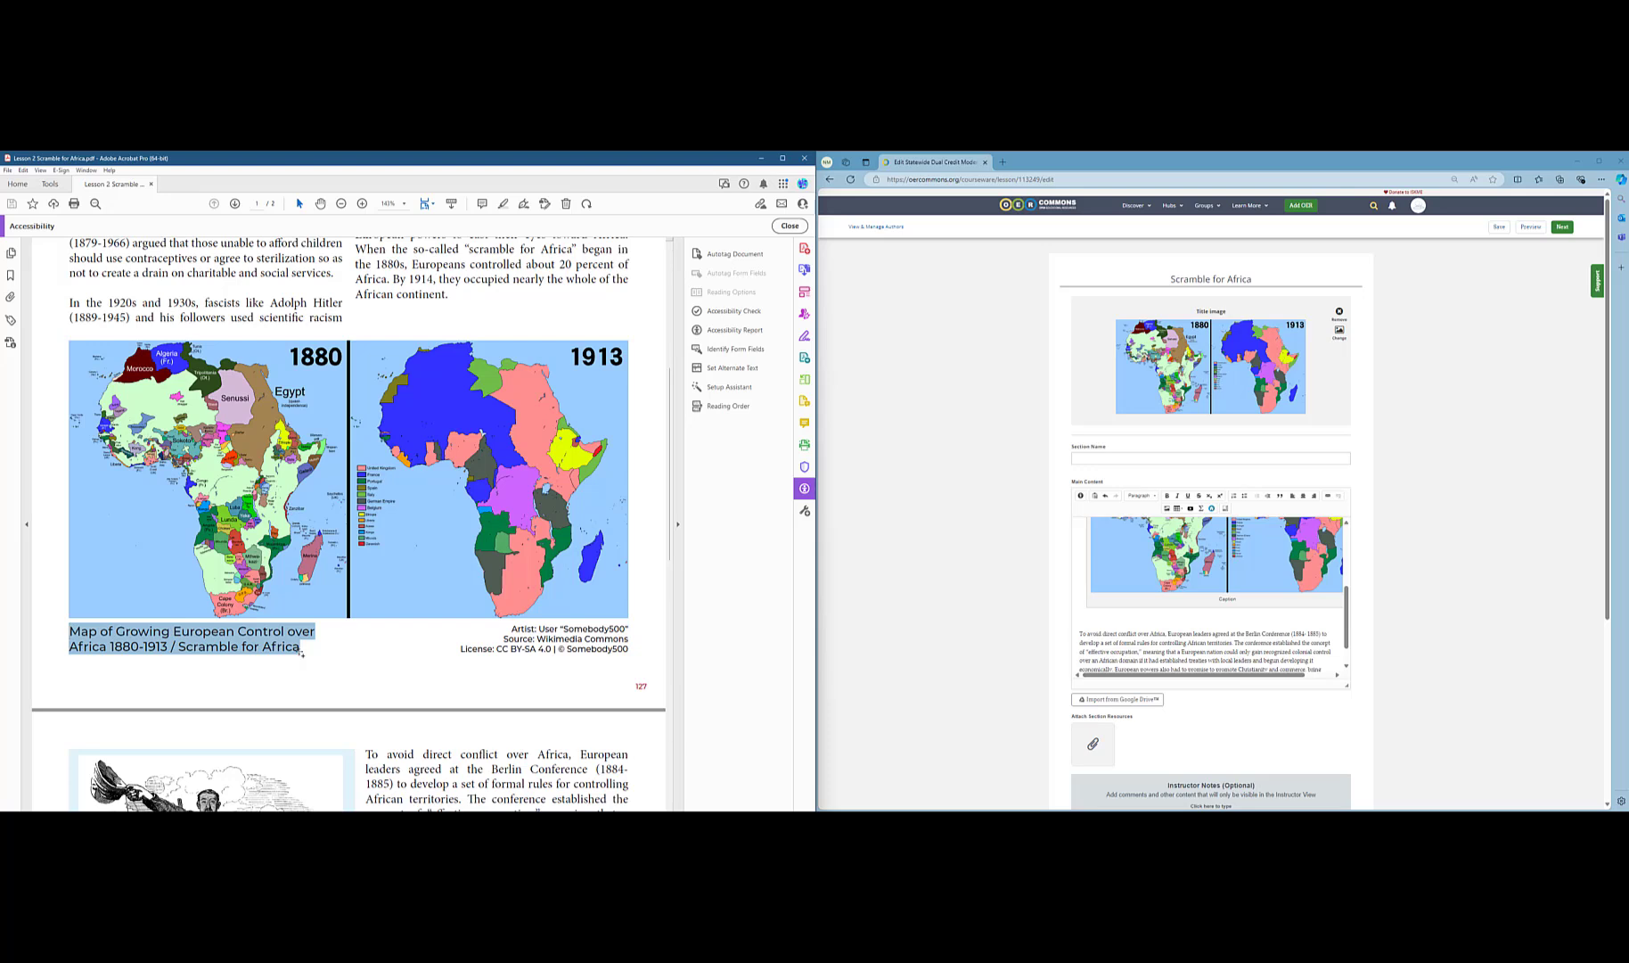
{"action": "left_click", "coordinate": [1216, 598]}
{"action": "key", "text": "ctrl+v"}
{"action": "key", "text": "Return"}
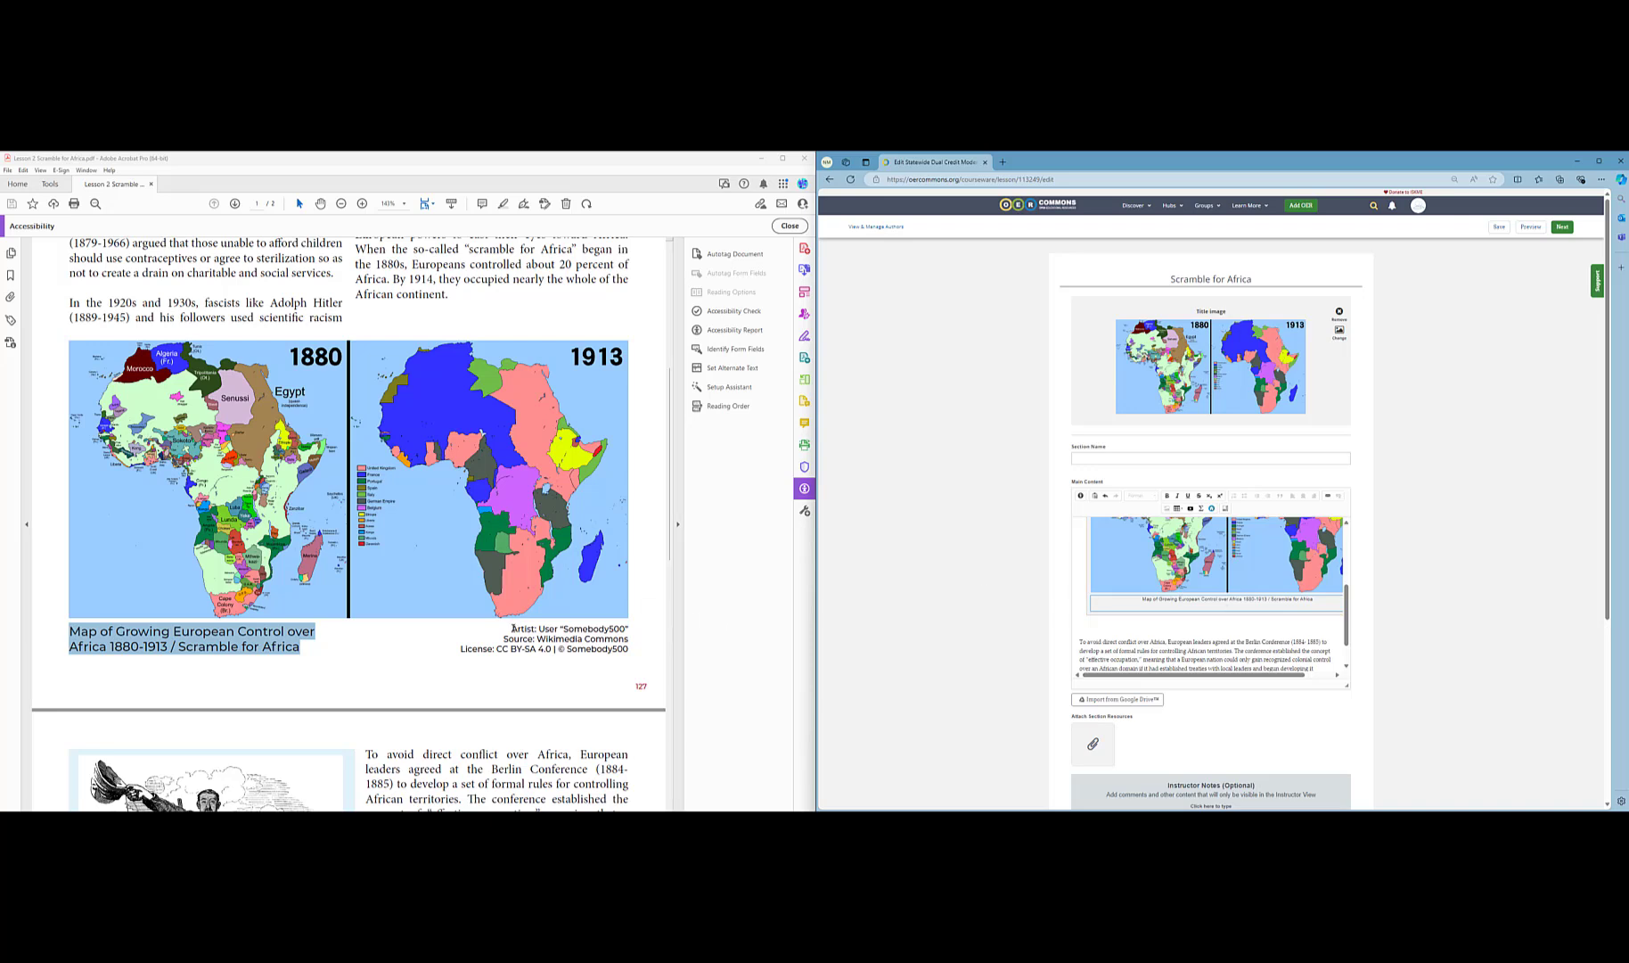
Copy the map's artist, Wikimedia Commons source and CC BY-SA 4.0 license lines from the PDF into the image caption and save the lesson
{"action": "left_click_drag", "start_coordinate": [513, 629], "coordinate": [635, 651]}
{"action": "key", "text": "ctrl+c"}
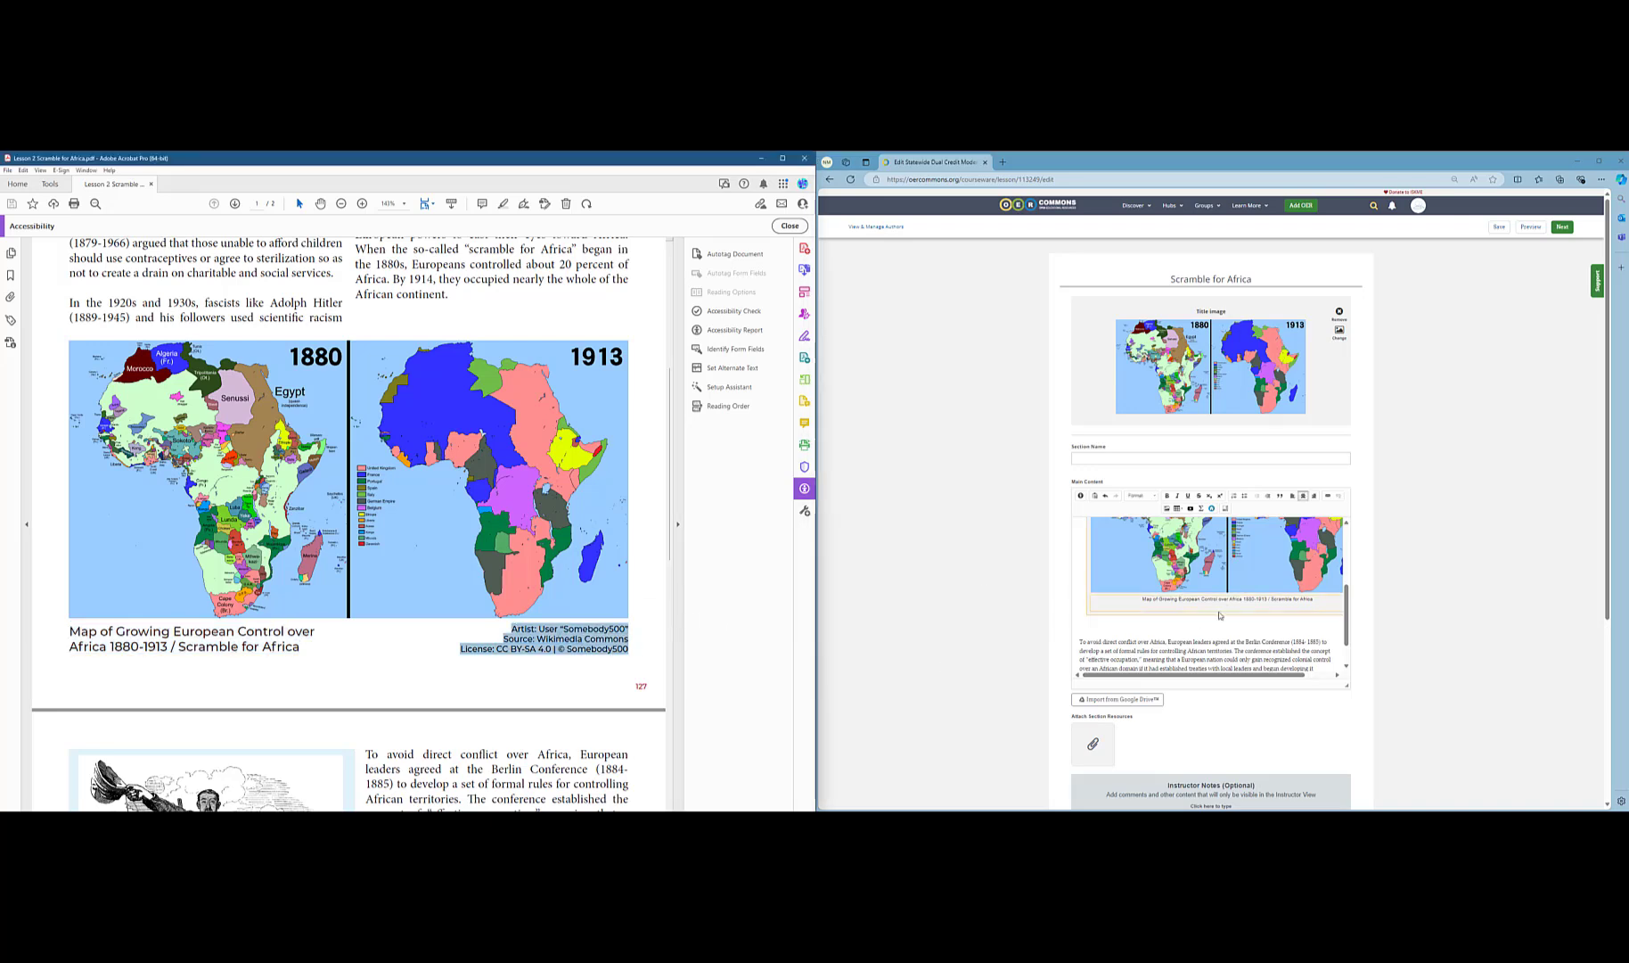
{"action": "left_click", "coordinate": [1232, 607]}
{"action": "key", "text": "ctrl+v"}
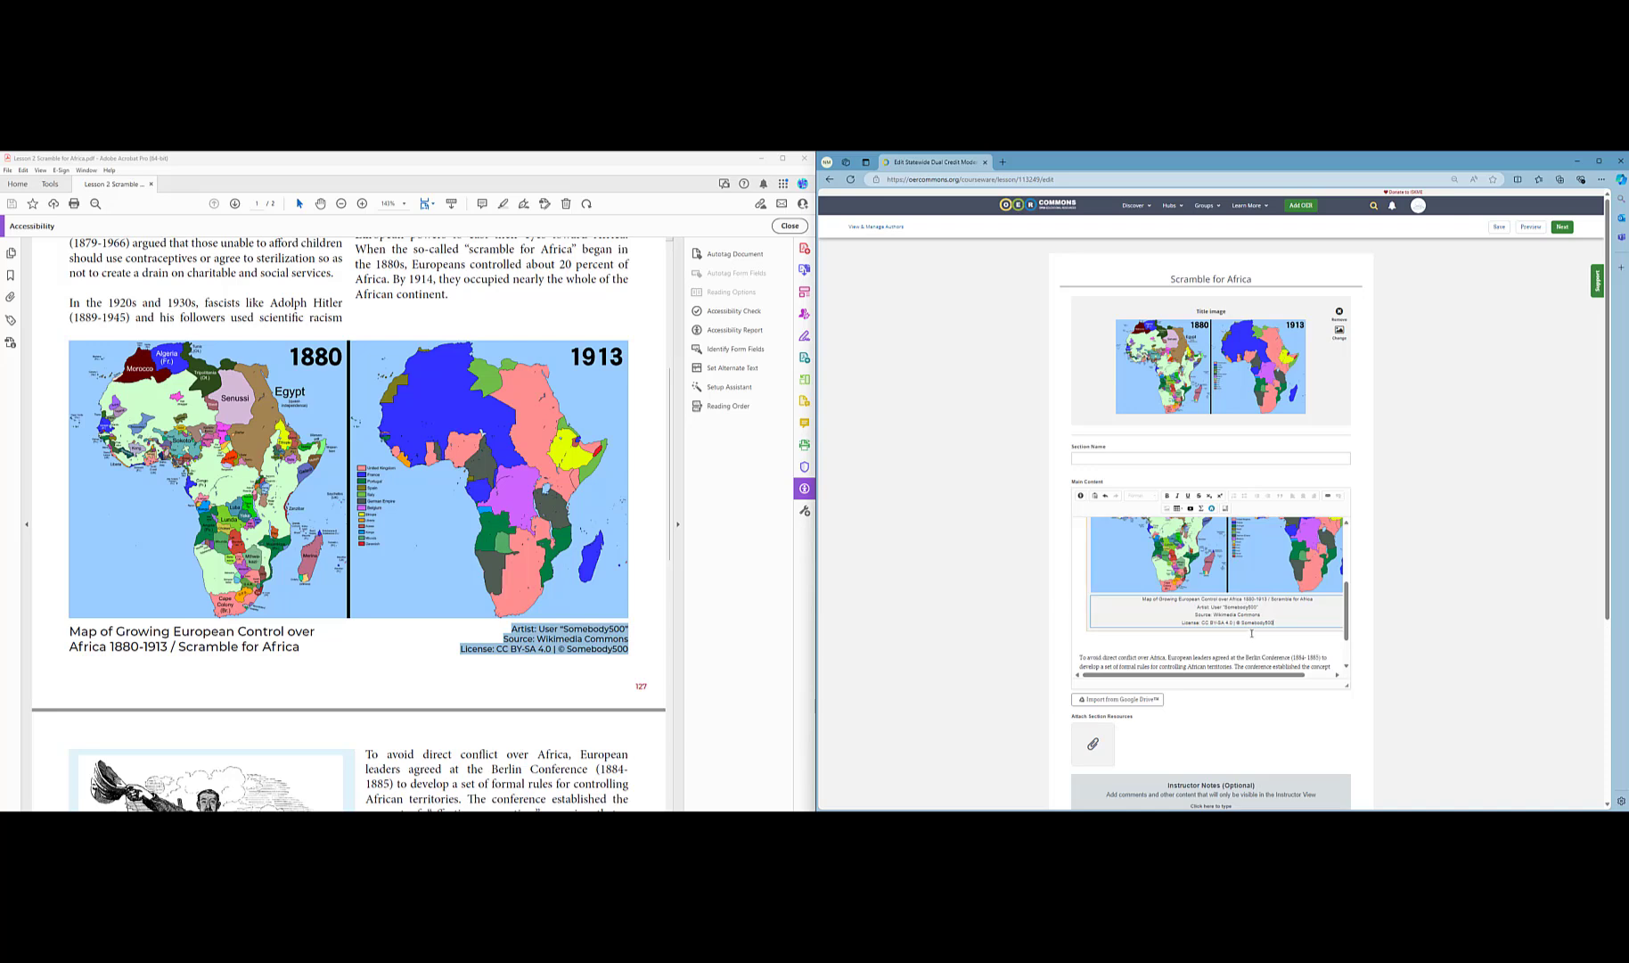
{"action": "scroll", "coordinate": [1251, 633], "scroll_direction": "down", "scroll_amount": 1}
{"action": "scroll", "coordinate": [1251, 633], "scroll_direction": "up", "scroll_amount": 2}
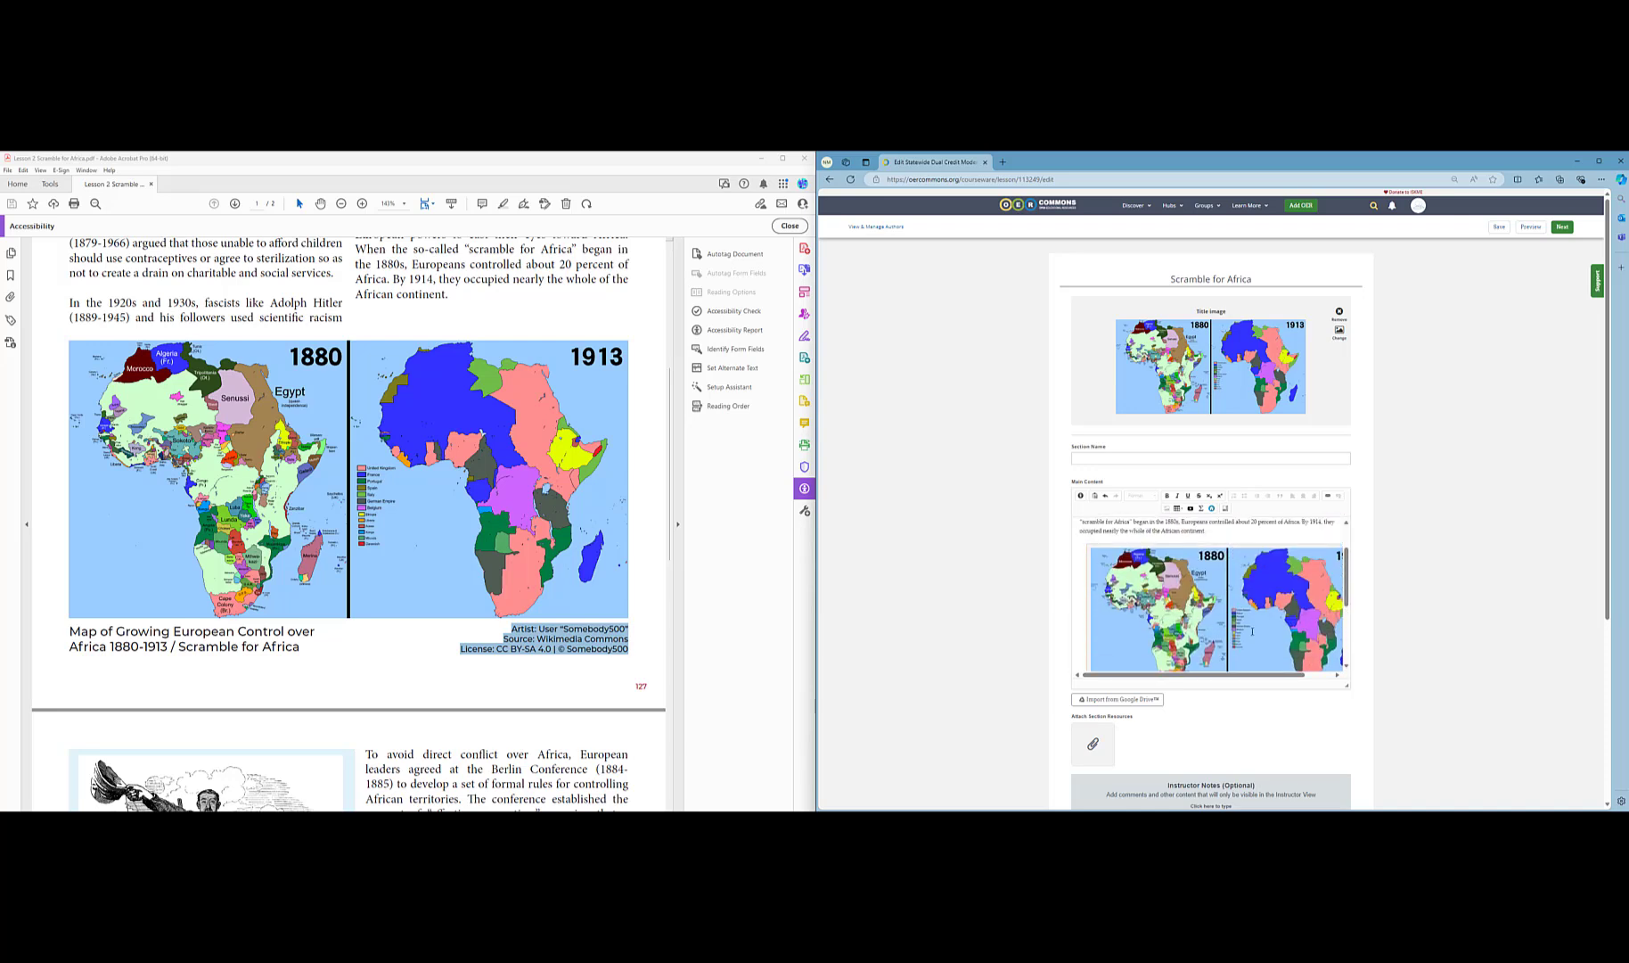
{"action": "left_click", "coordinate": [1500, 227]}
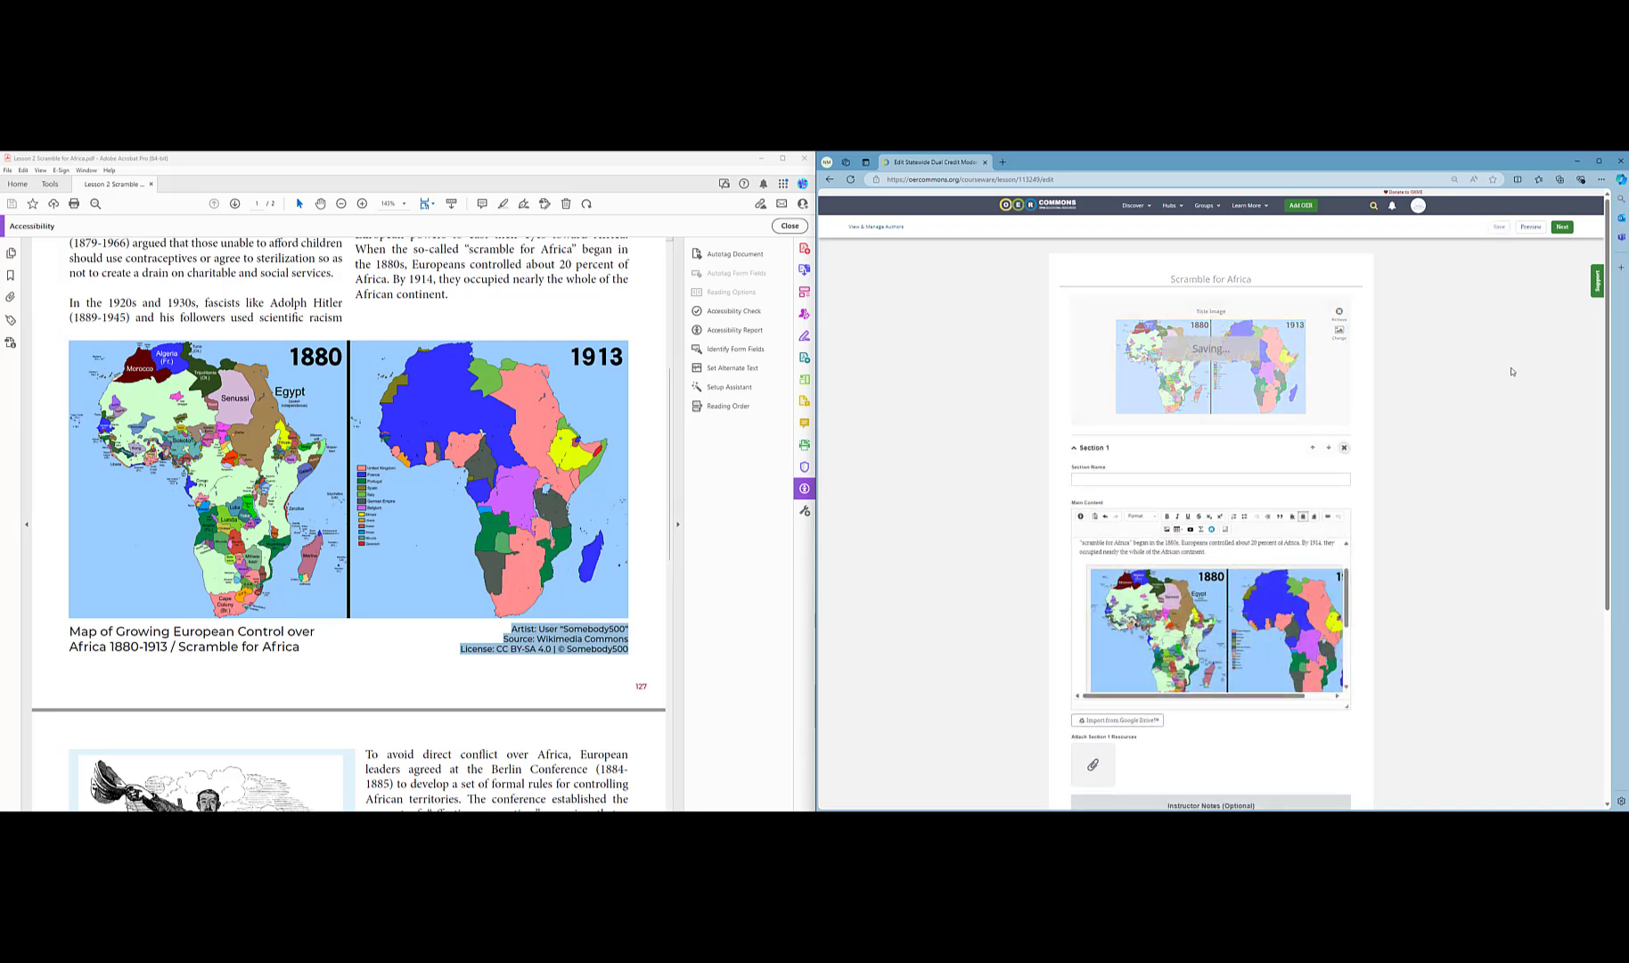
Preview both pages of the lesson in Student View, close the preview and continue to describing the resource
{"action": "left_click", "coordinate": [1531, 226]}
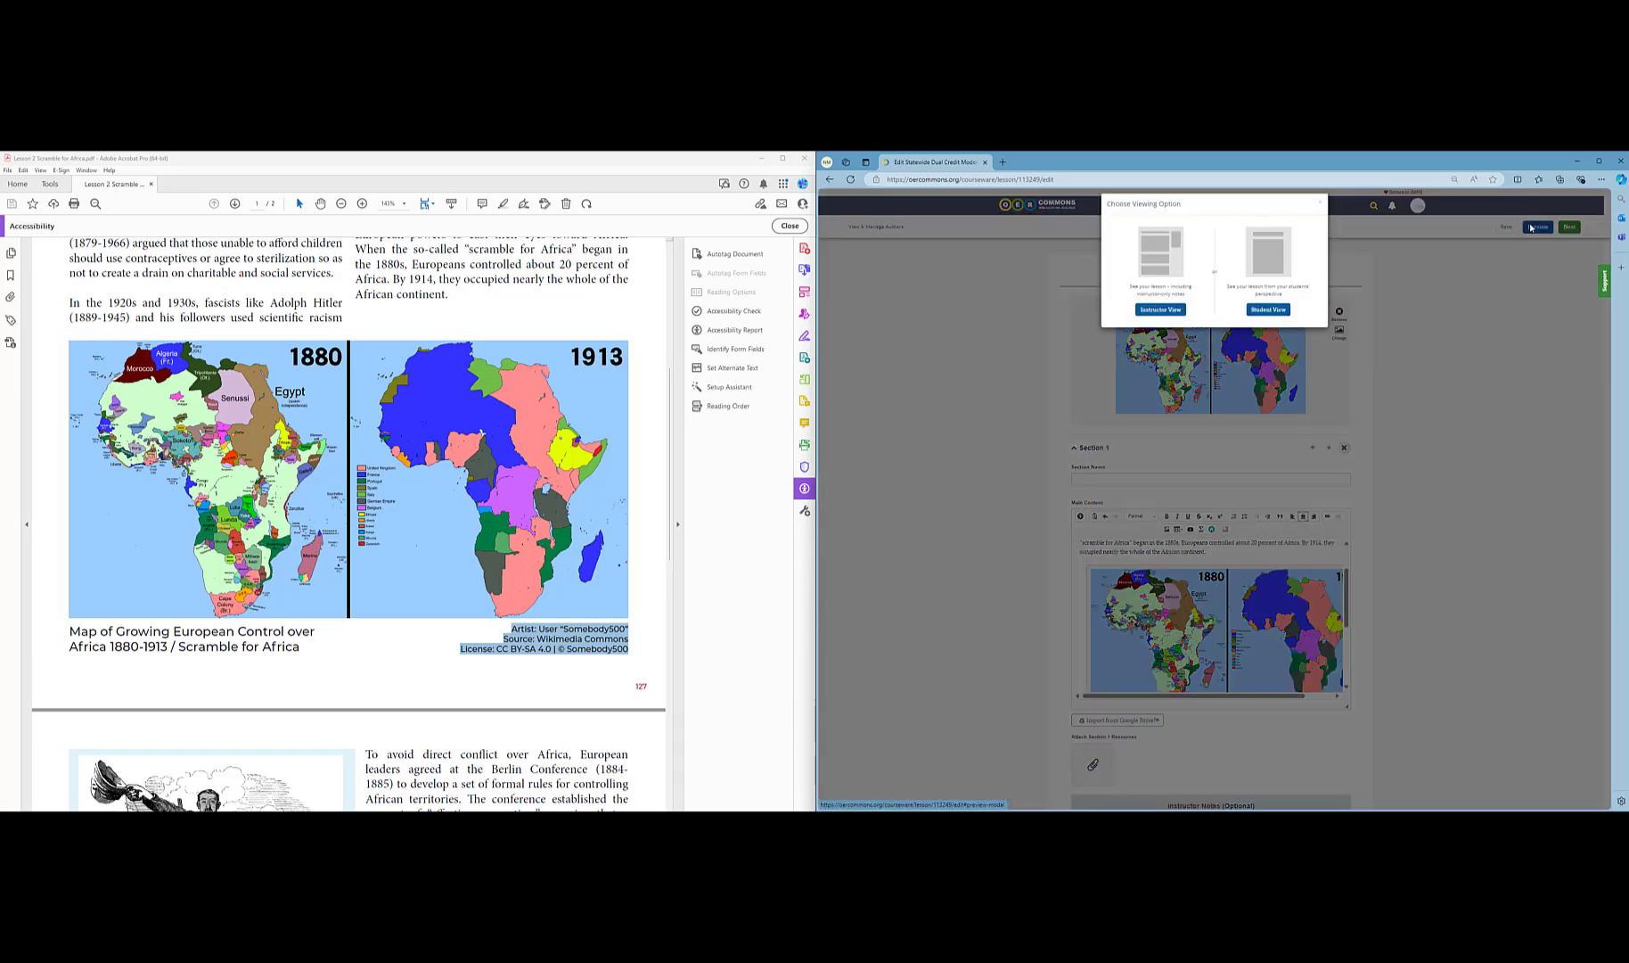
{"action": "left_click", "coordinate": [1257, 320]}
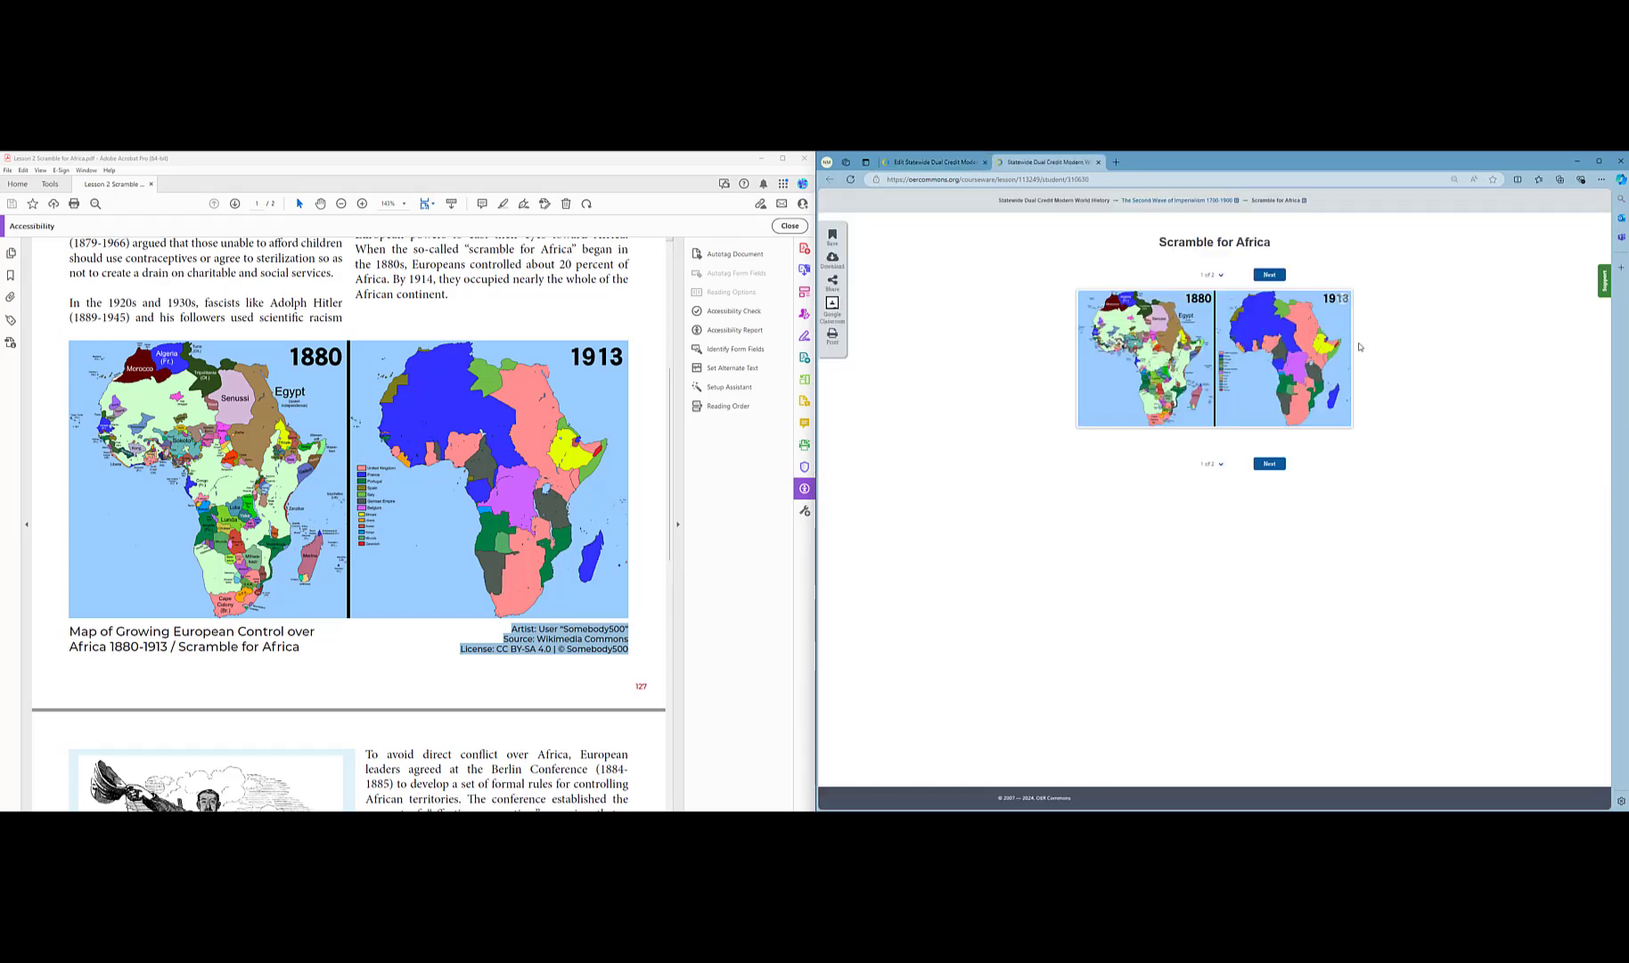
{"action": "left_click", "coordinate": [1269, 274]}
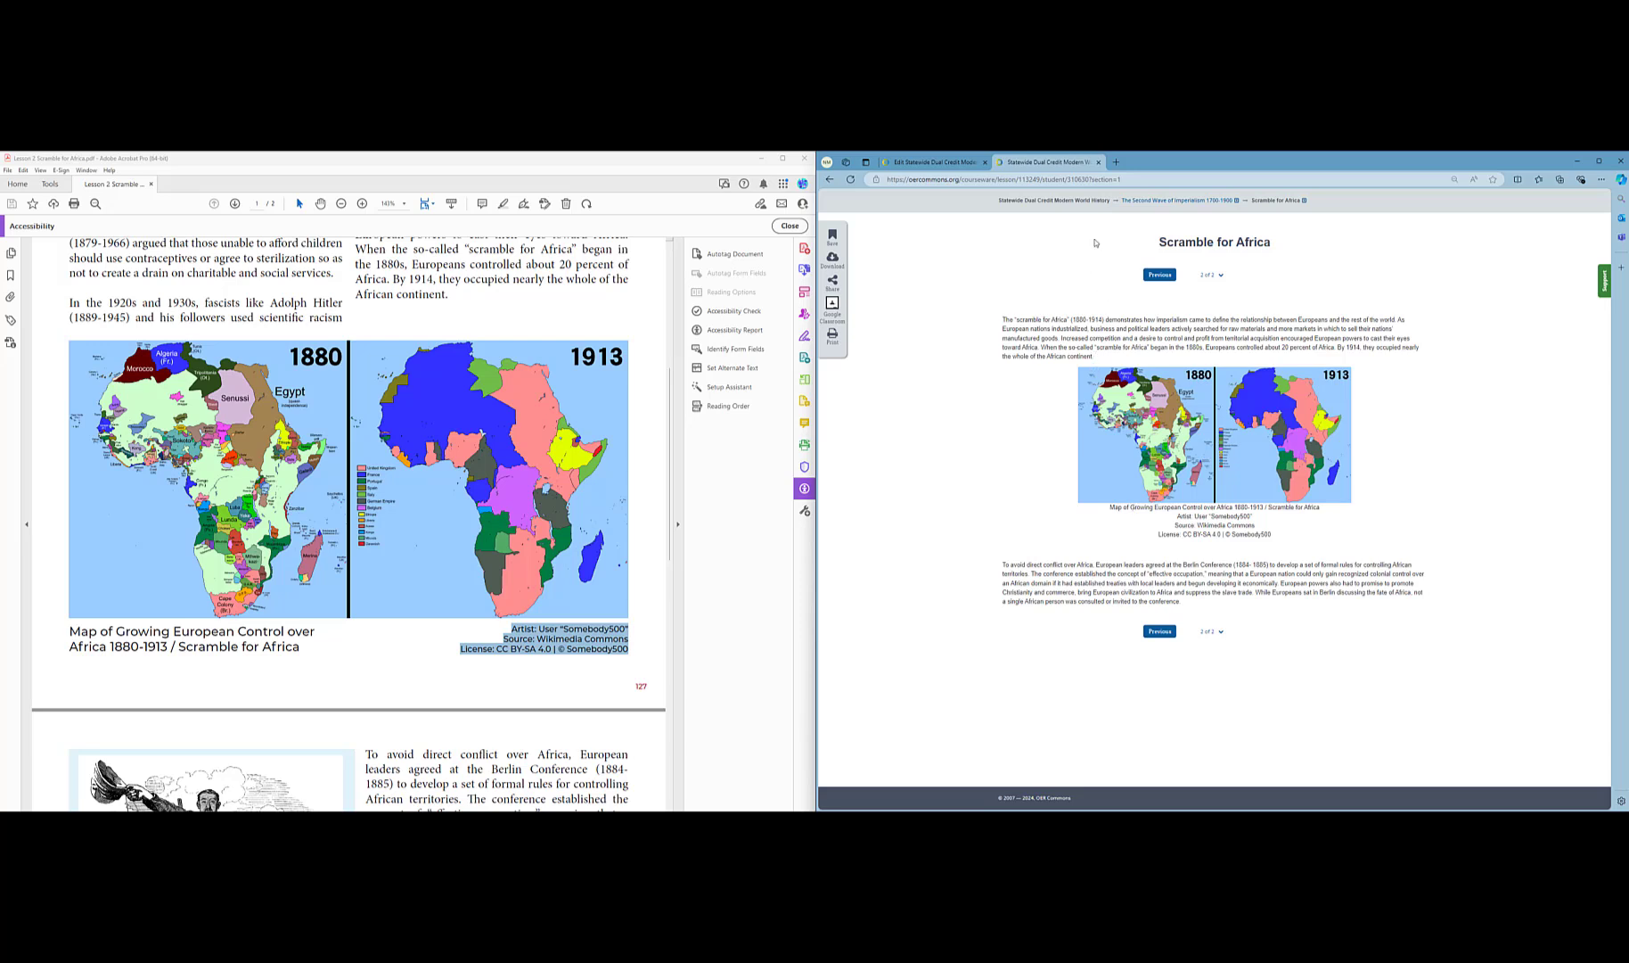
{"action": "left_click", "coordinate": [1099, 162]}
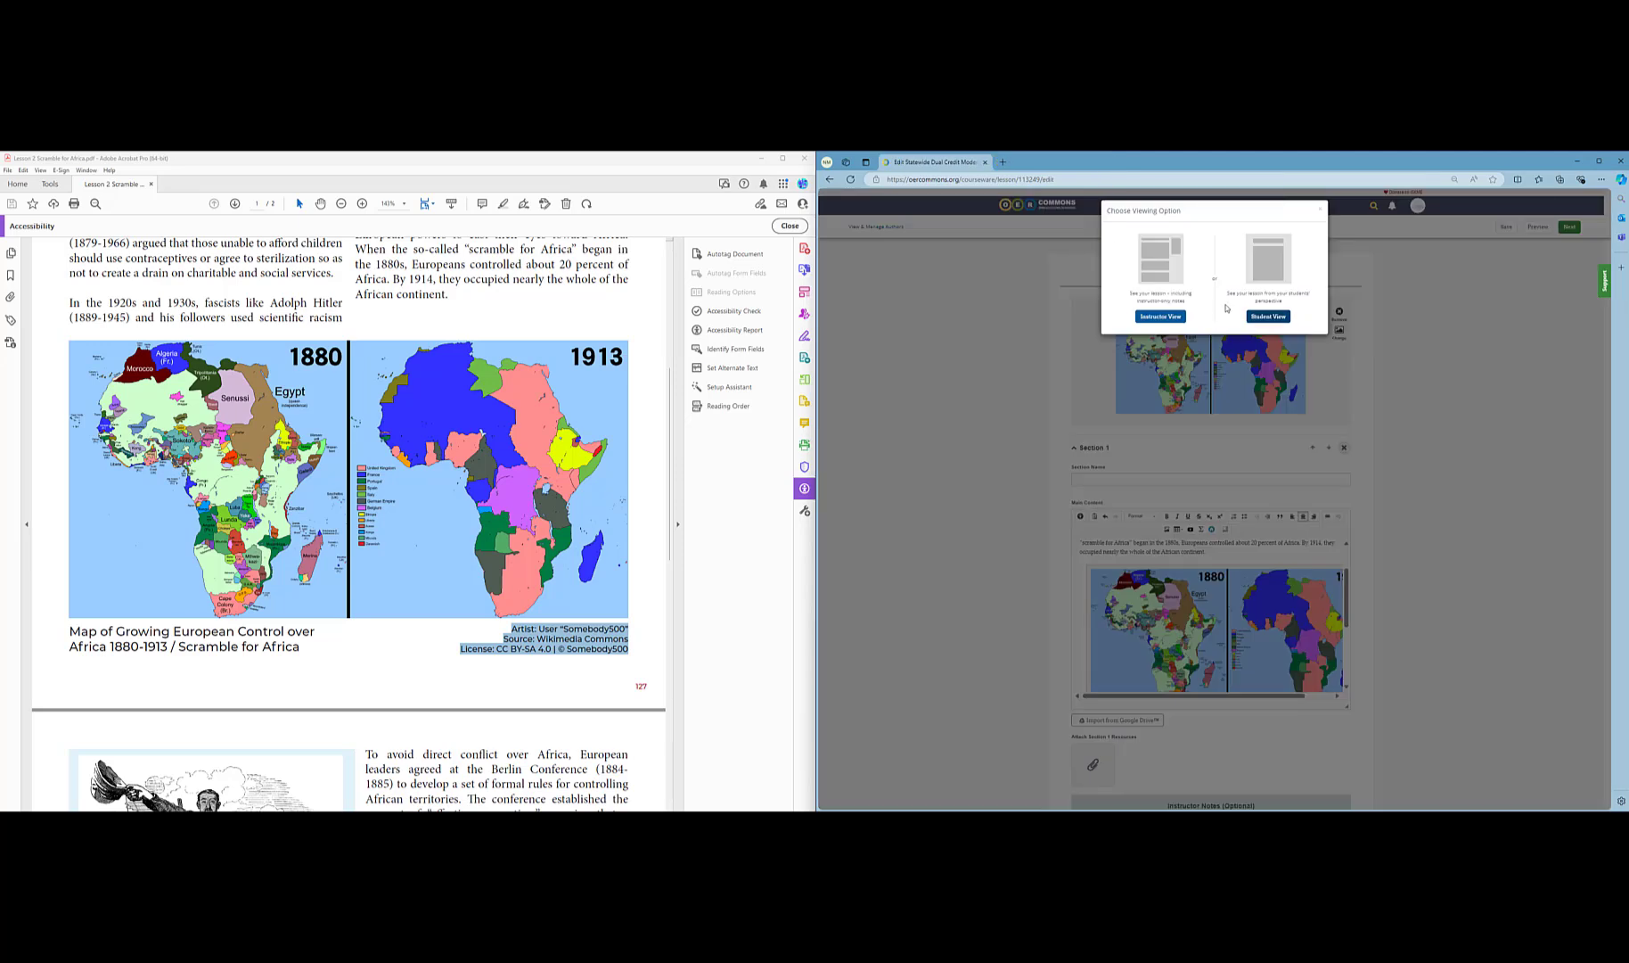
{"action": "left_click", "coordinate": [1320, 211]}
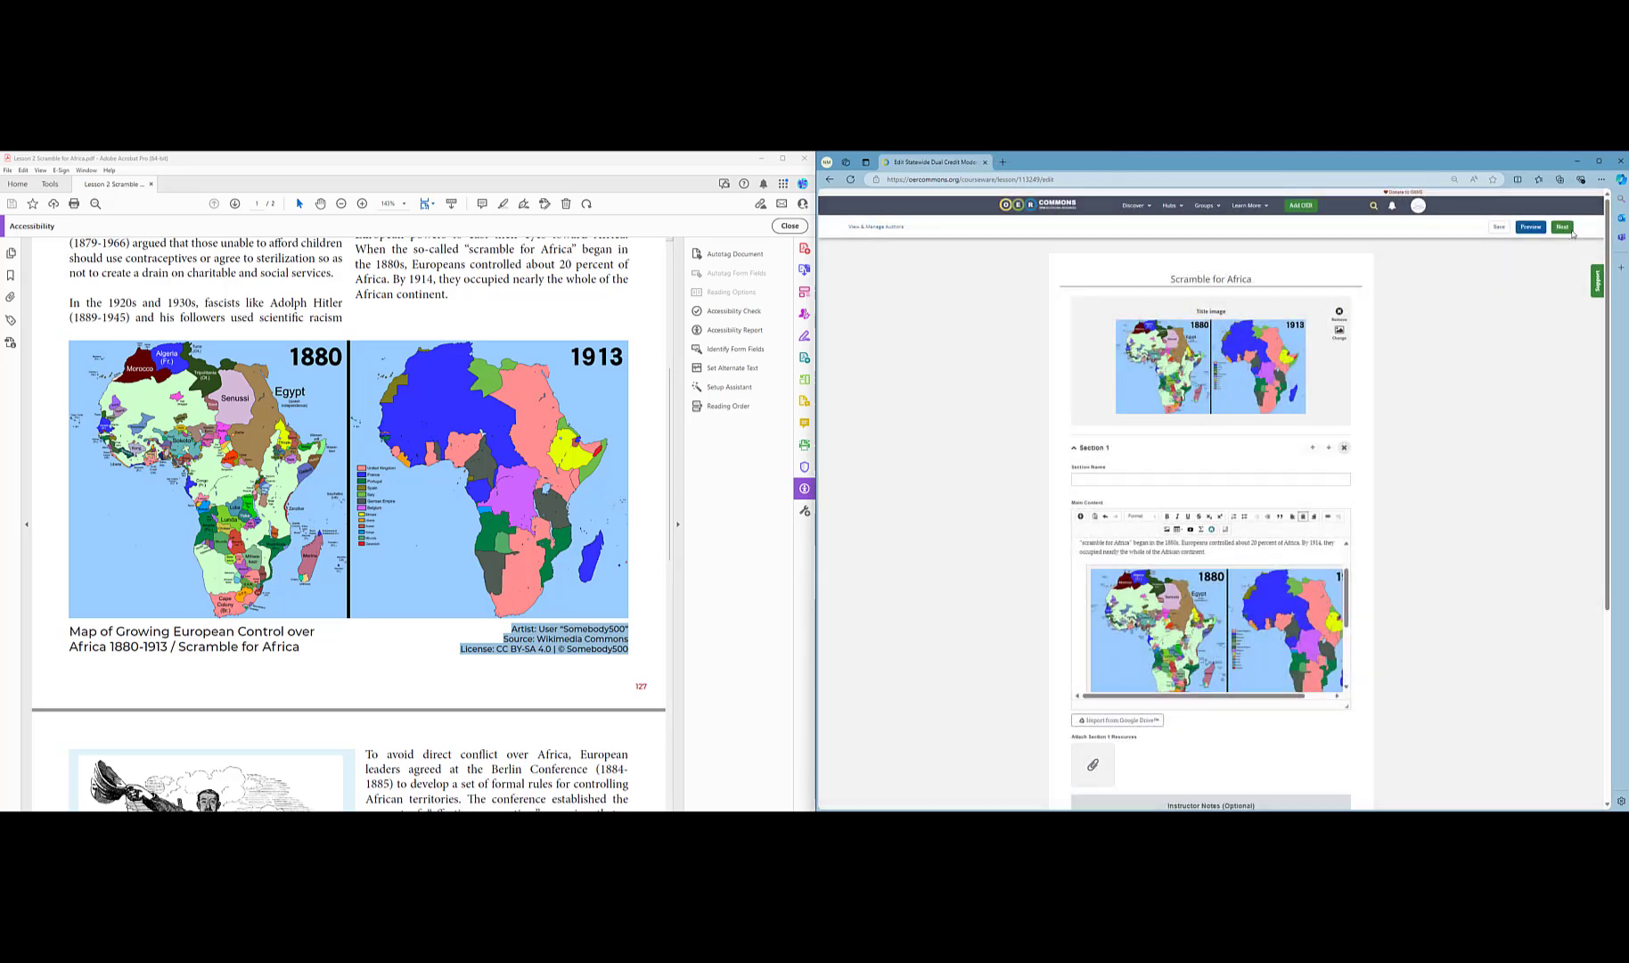
{"action": "left_click", "coordinate": [1561, 229]}
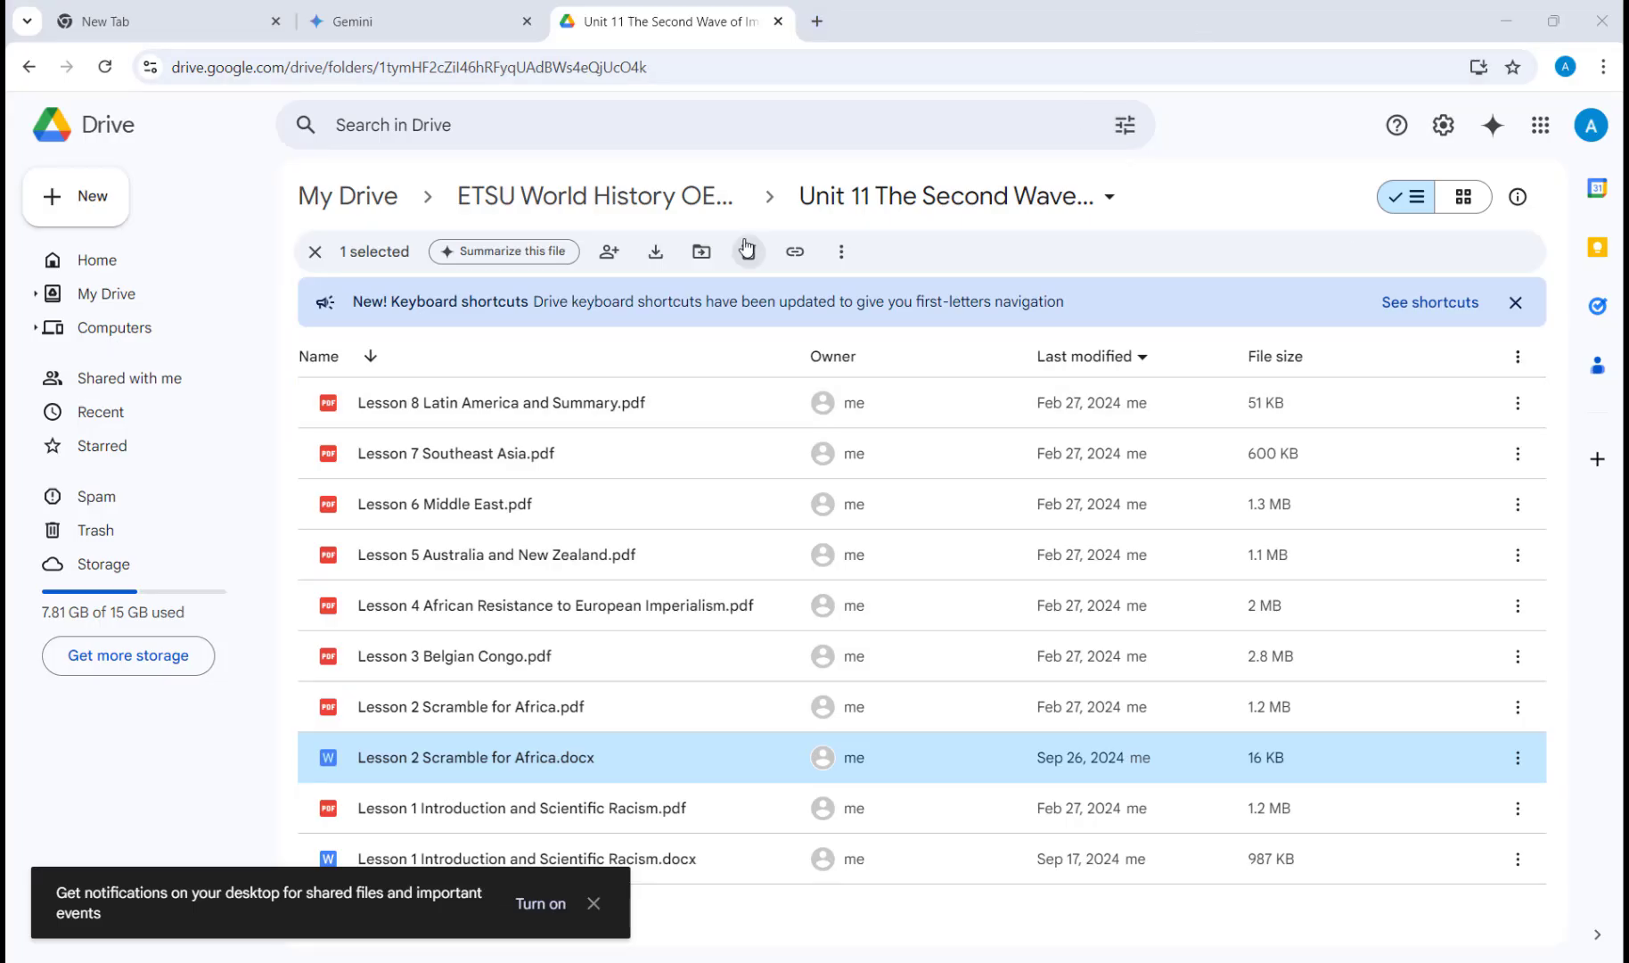
Open "Lesson 2 Scramble for Africa.docx" from Google Drive and ask Gemini for a 1-2 sentence summary that begins "A discussion"
{"action": "double_click", "coordinate": [532, 762]}
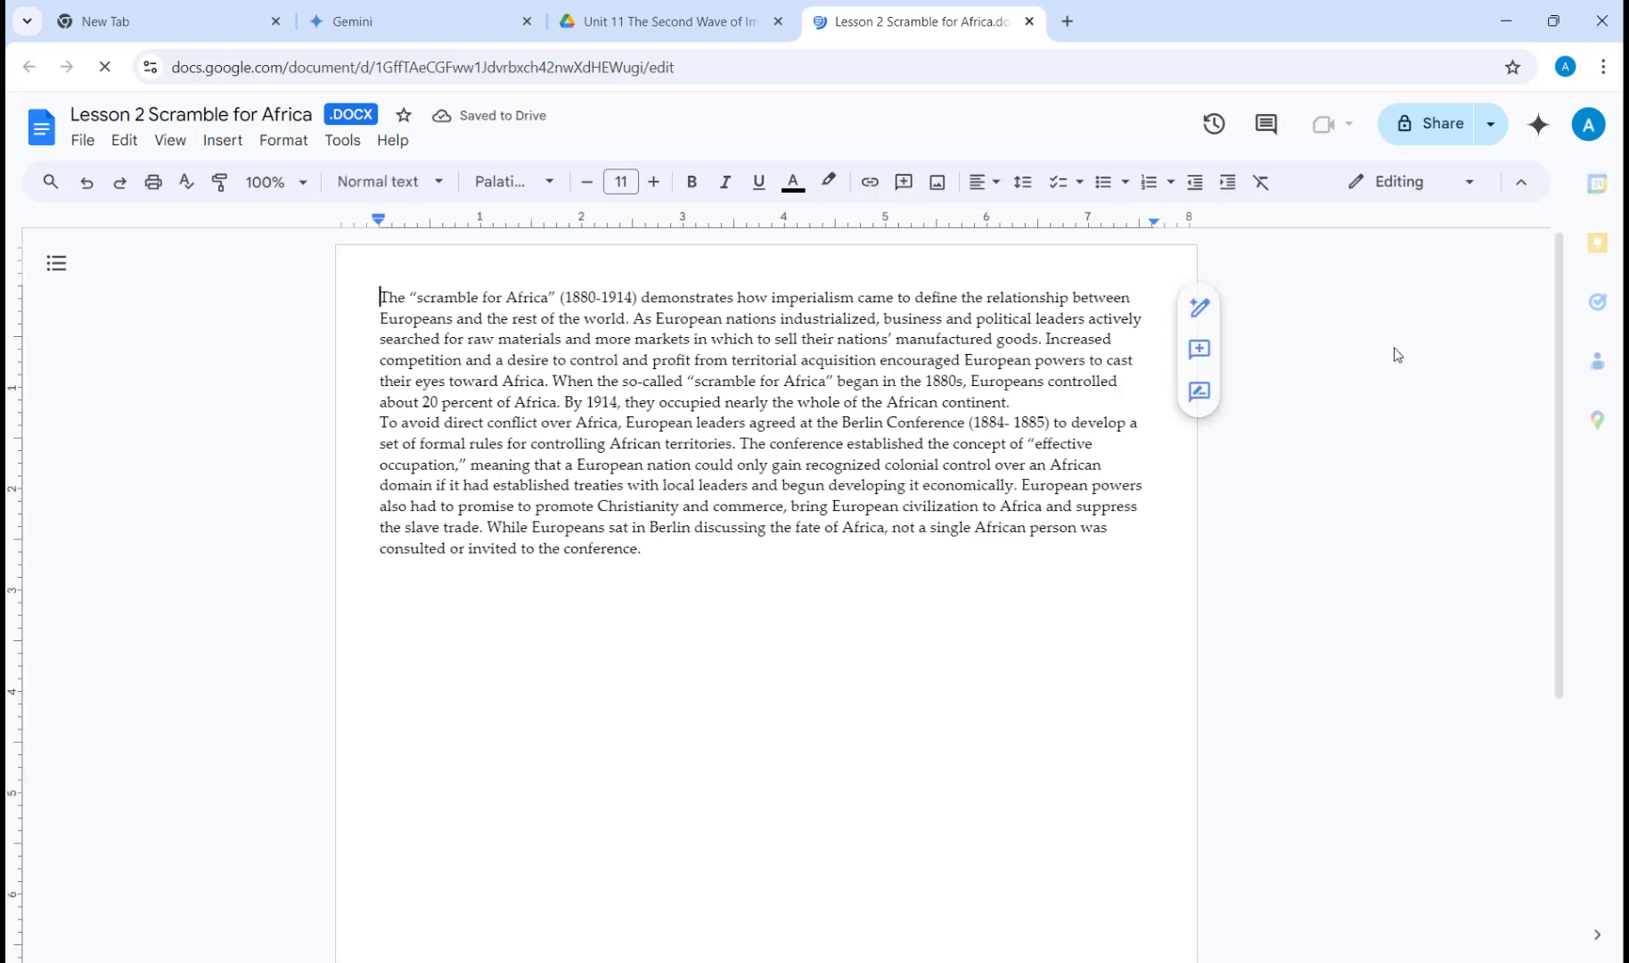
{"action": "left_click", "coordinate": [1537, 124]}
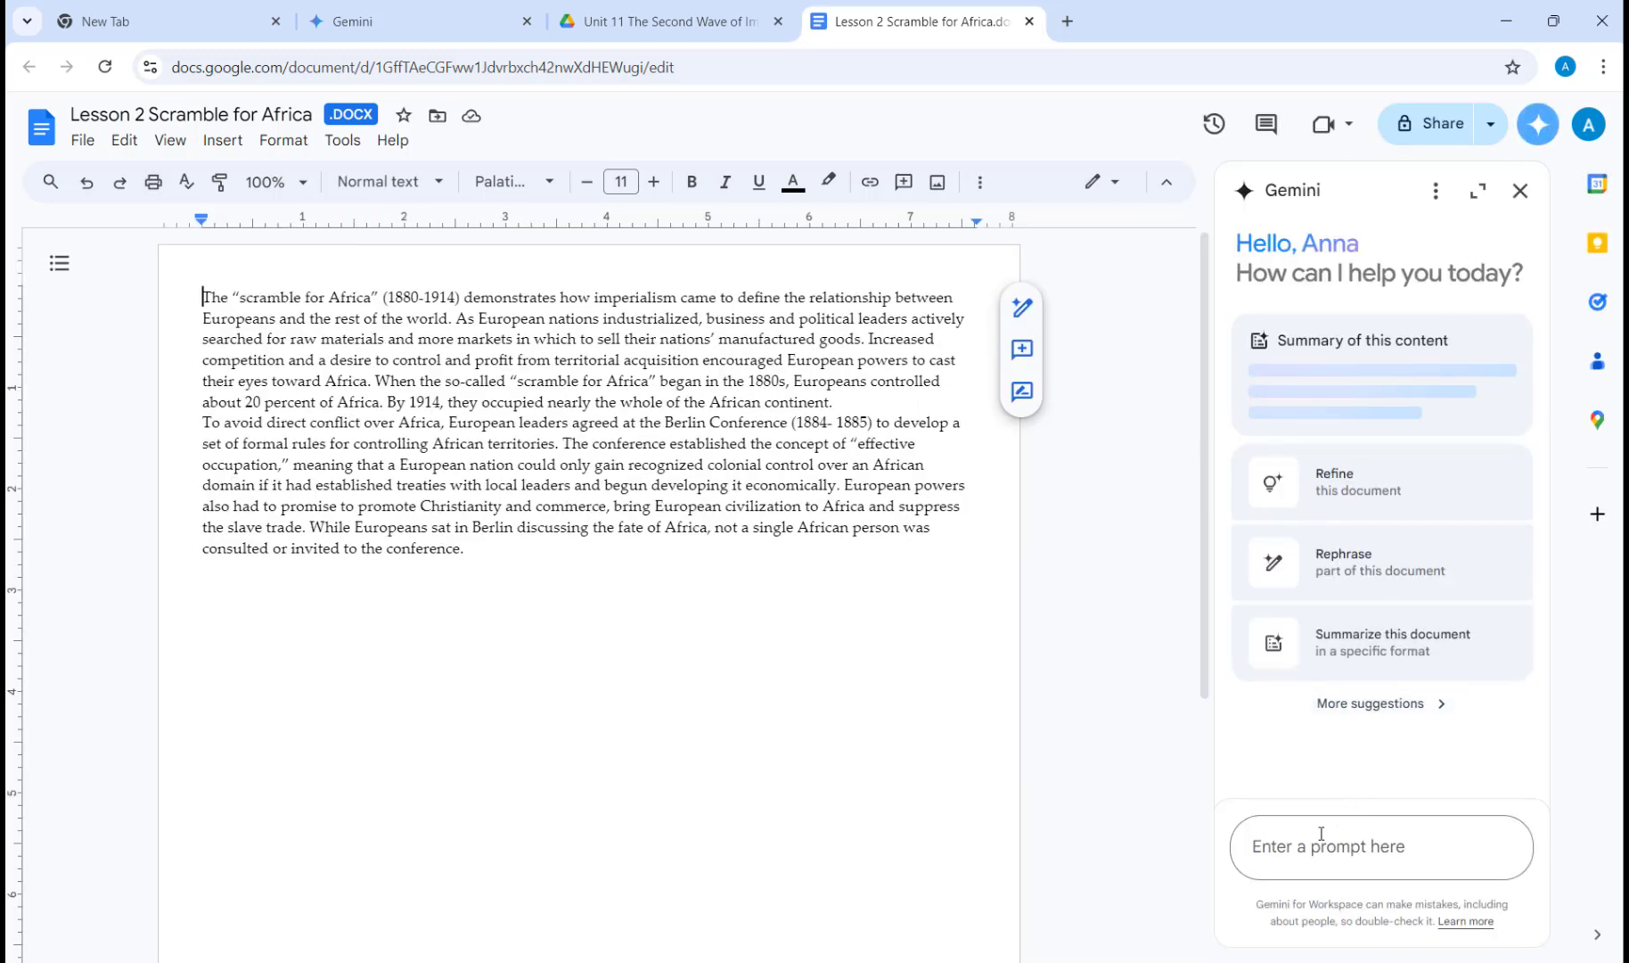
{"action": "type", "text": "Please create a 1-2 sentence summary of this document that begins \"A discussion\""}
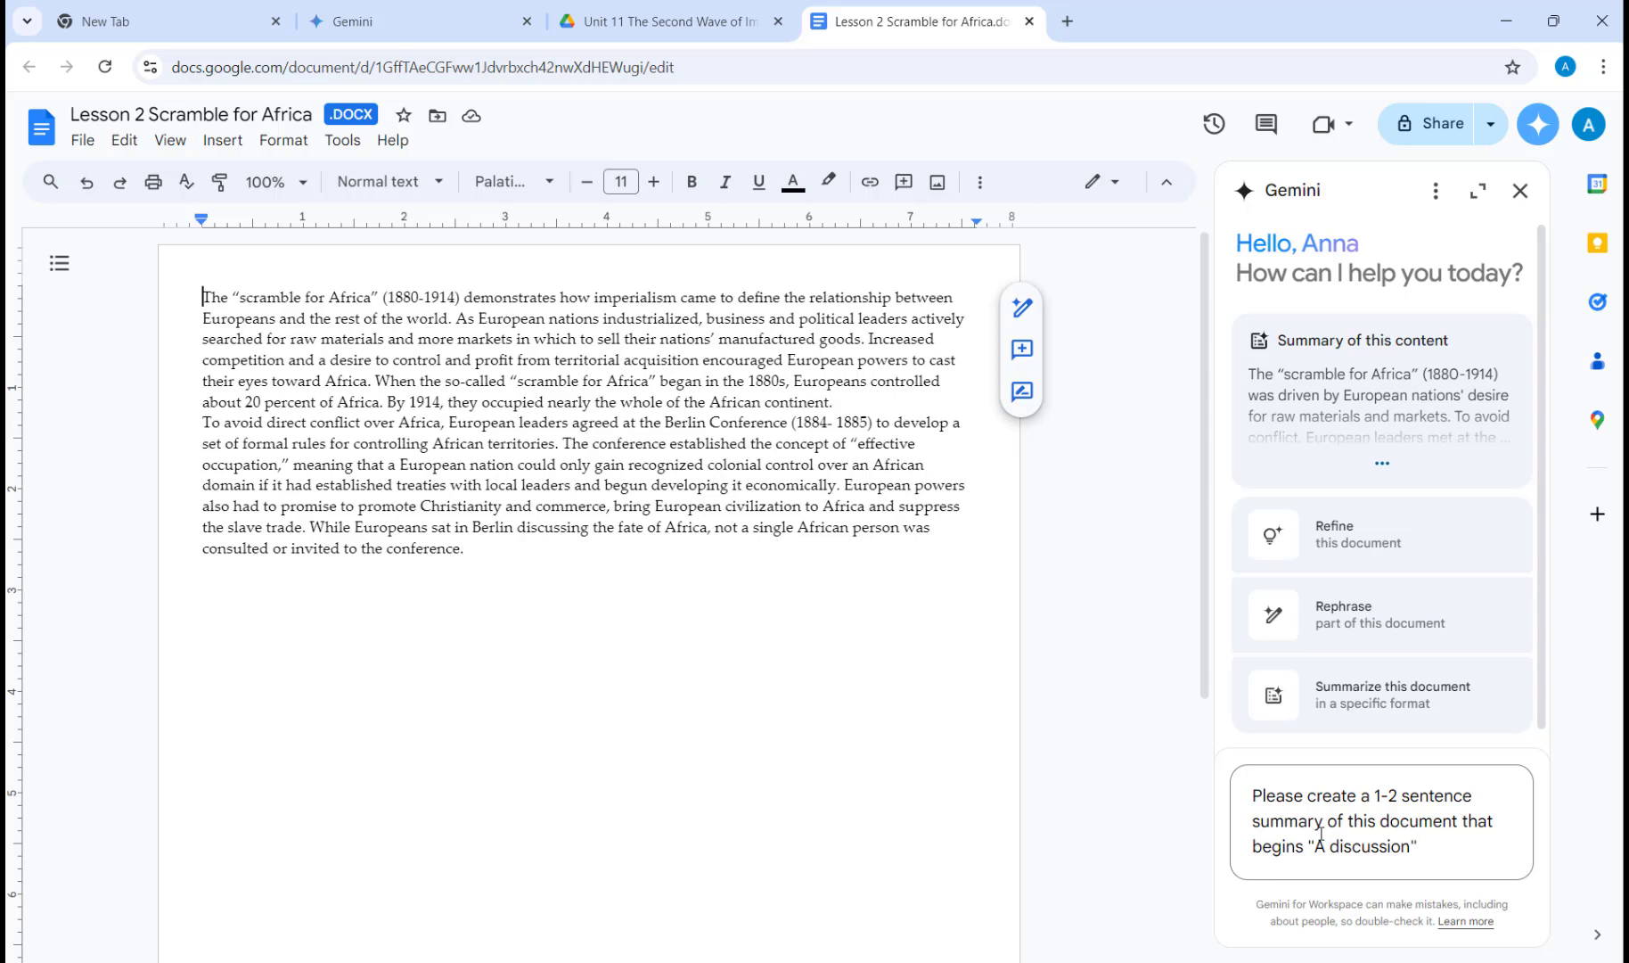
{"action": "key", "text": "Return"}
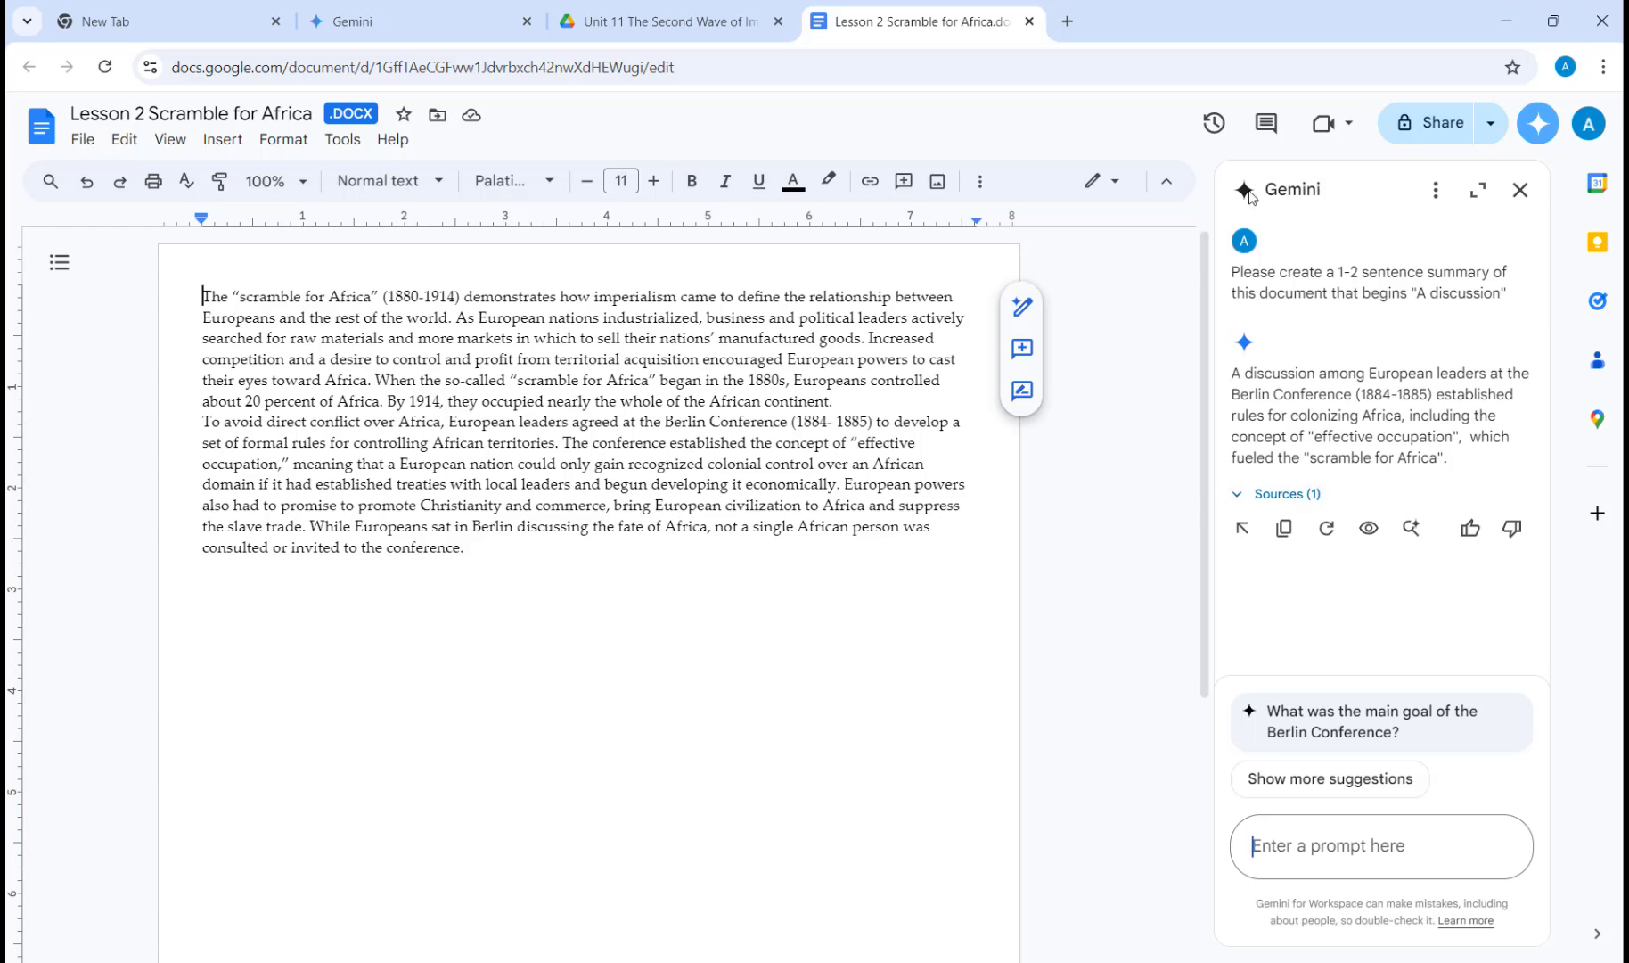
Switch to the Gemini web app, upload "U11L2 Map of Scramble for Africa" and submit the prompt "Create Alt Text"
{"action": "left_click", "coordinate": [389, 25]}
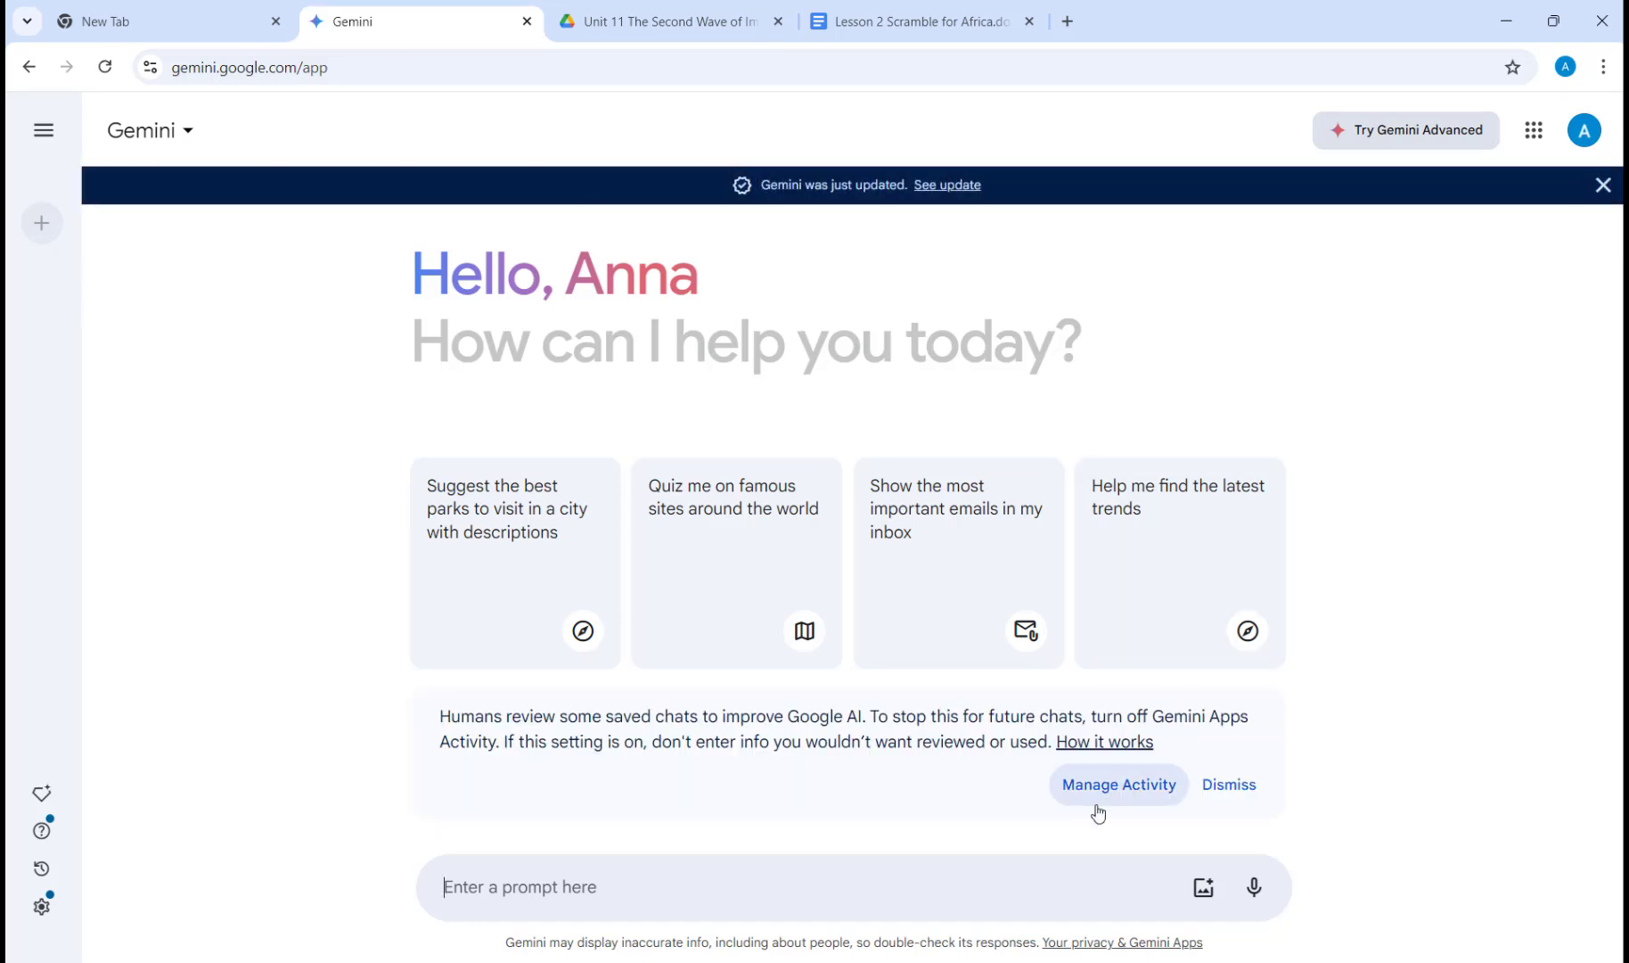
{"action": "left_click", "coordinate": [1203, 888]}
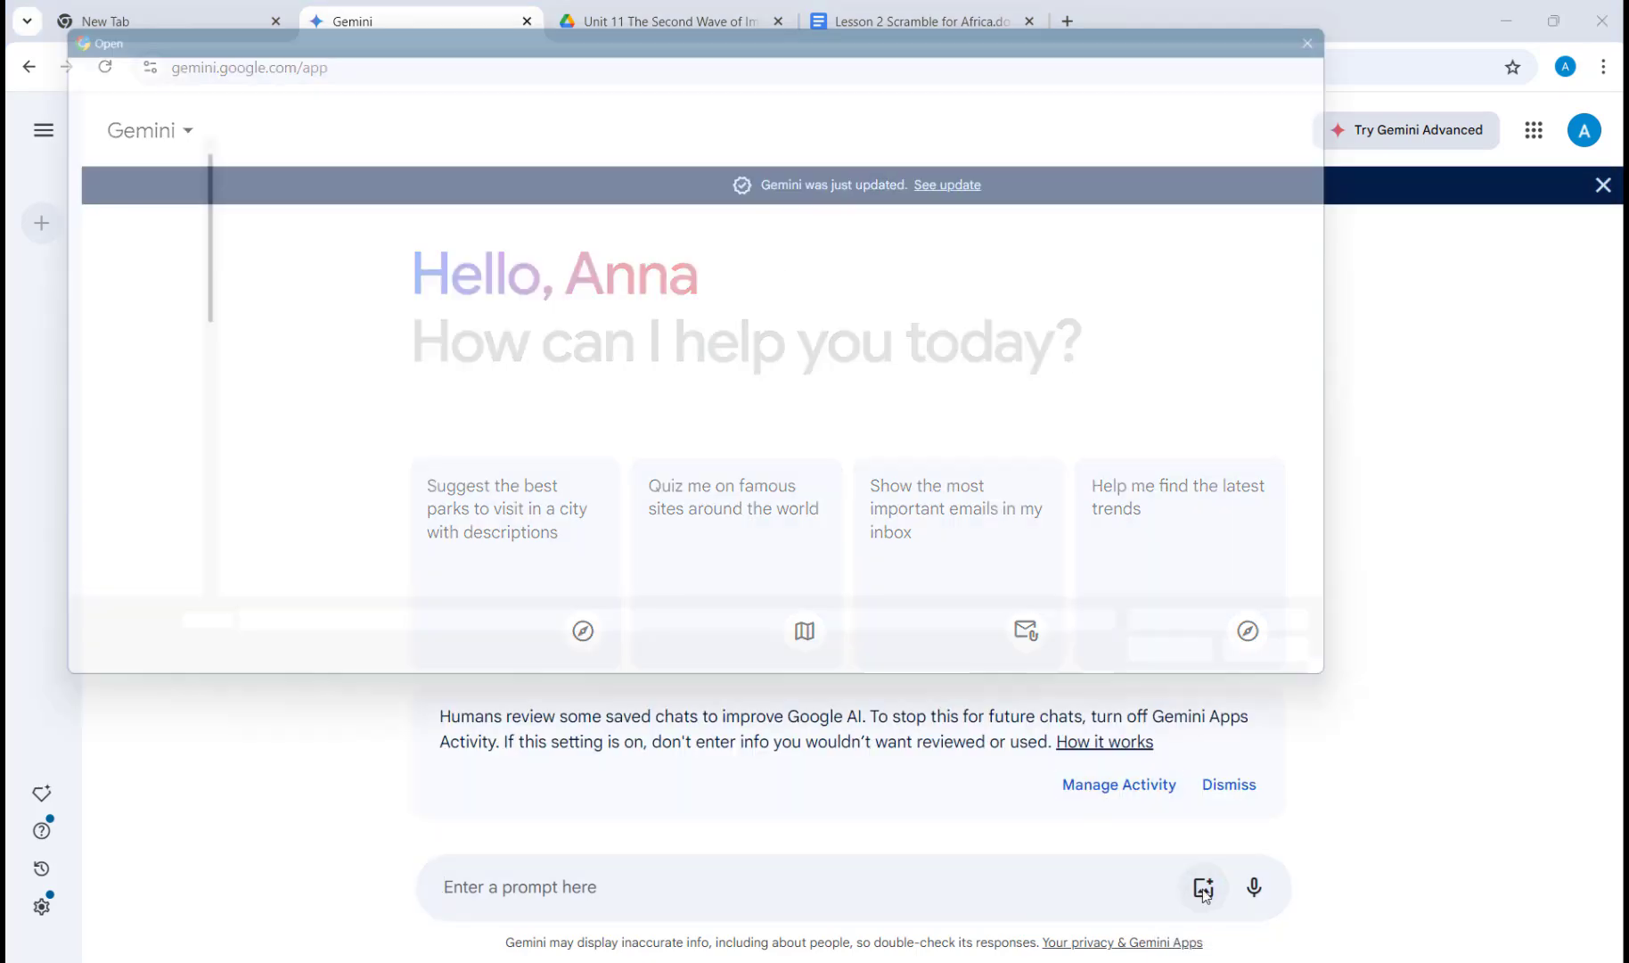
{"action": "left_click", "coordinate": [498, 229]}
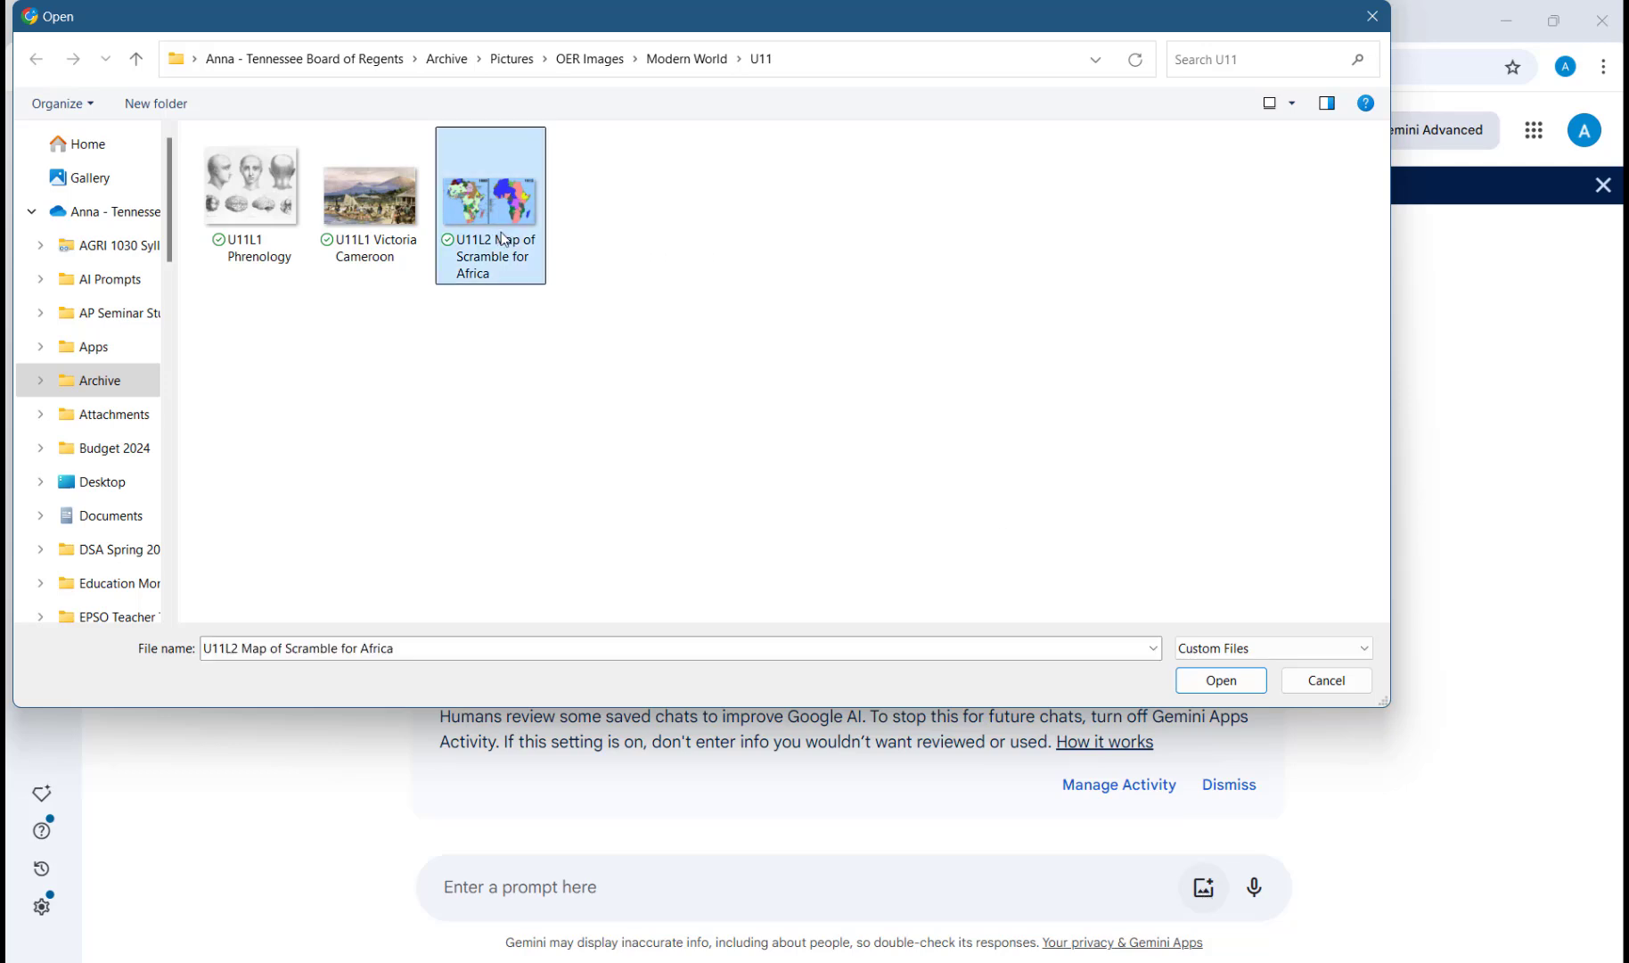
{"action": "left_click", "coordinate": [1199, 682]}
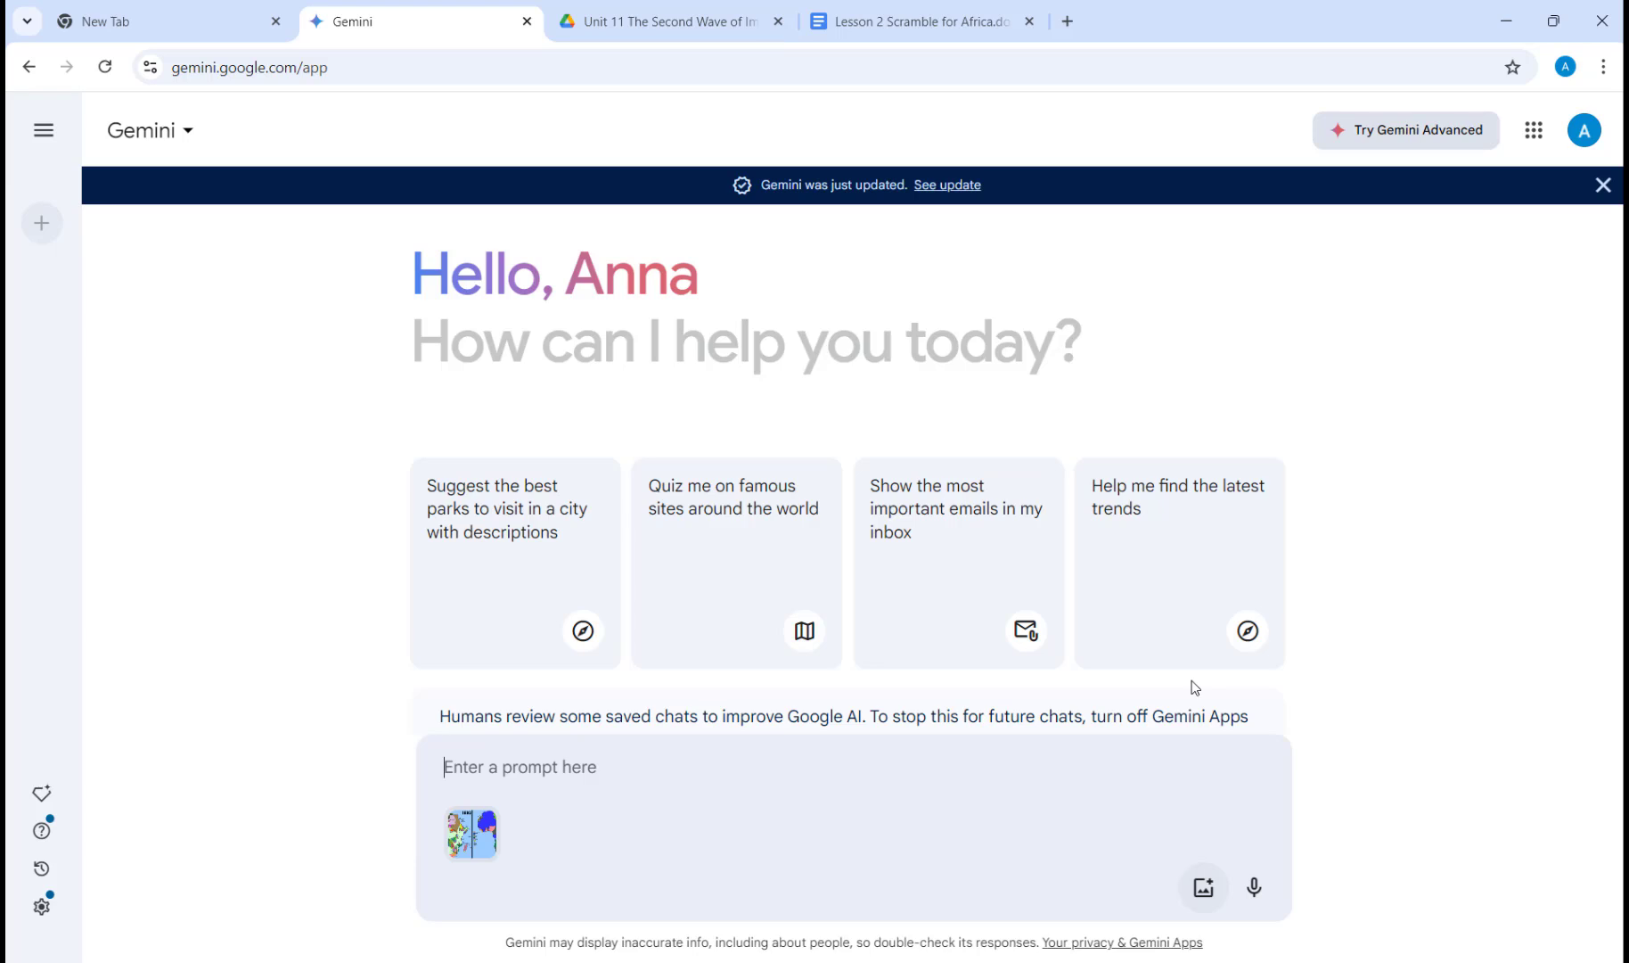
{"action": "type", "text": "Crea"}
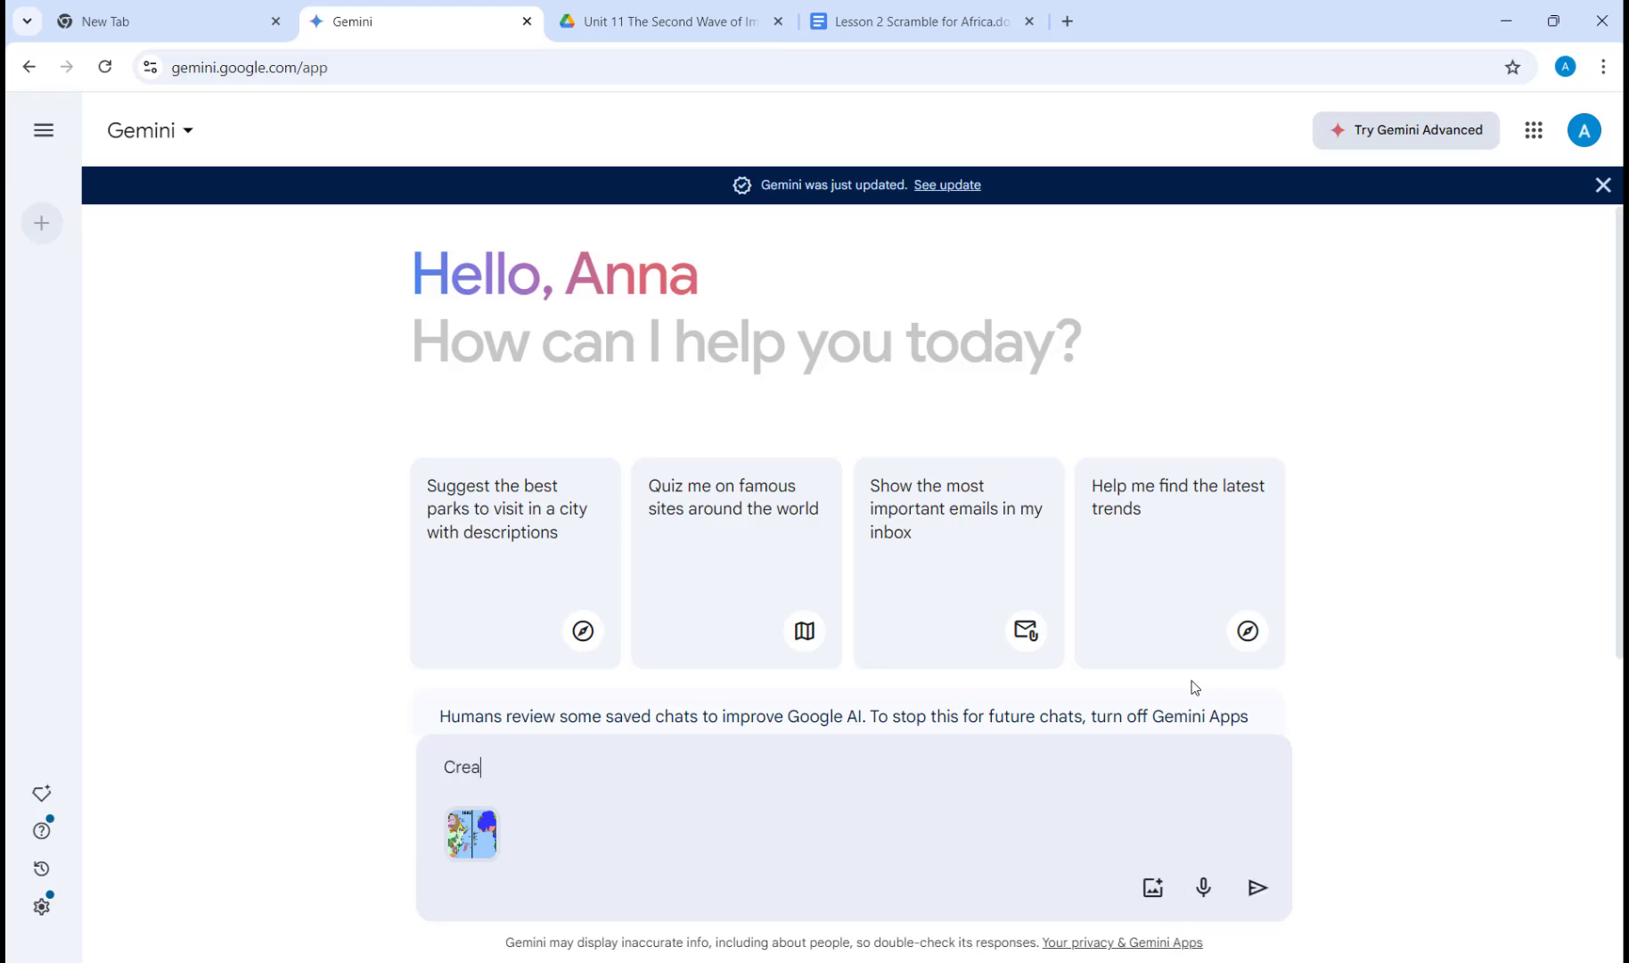
{"action": "type", "text": "te Alt Text"}
{"action": "key", "text": "Return"}
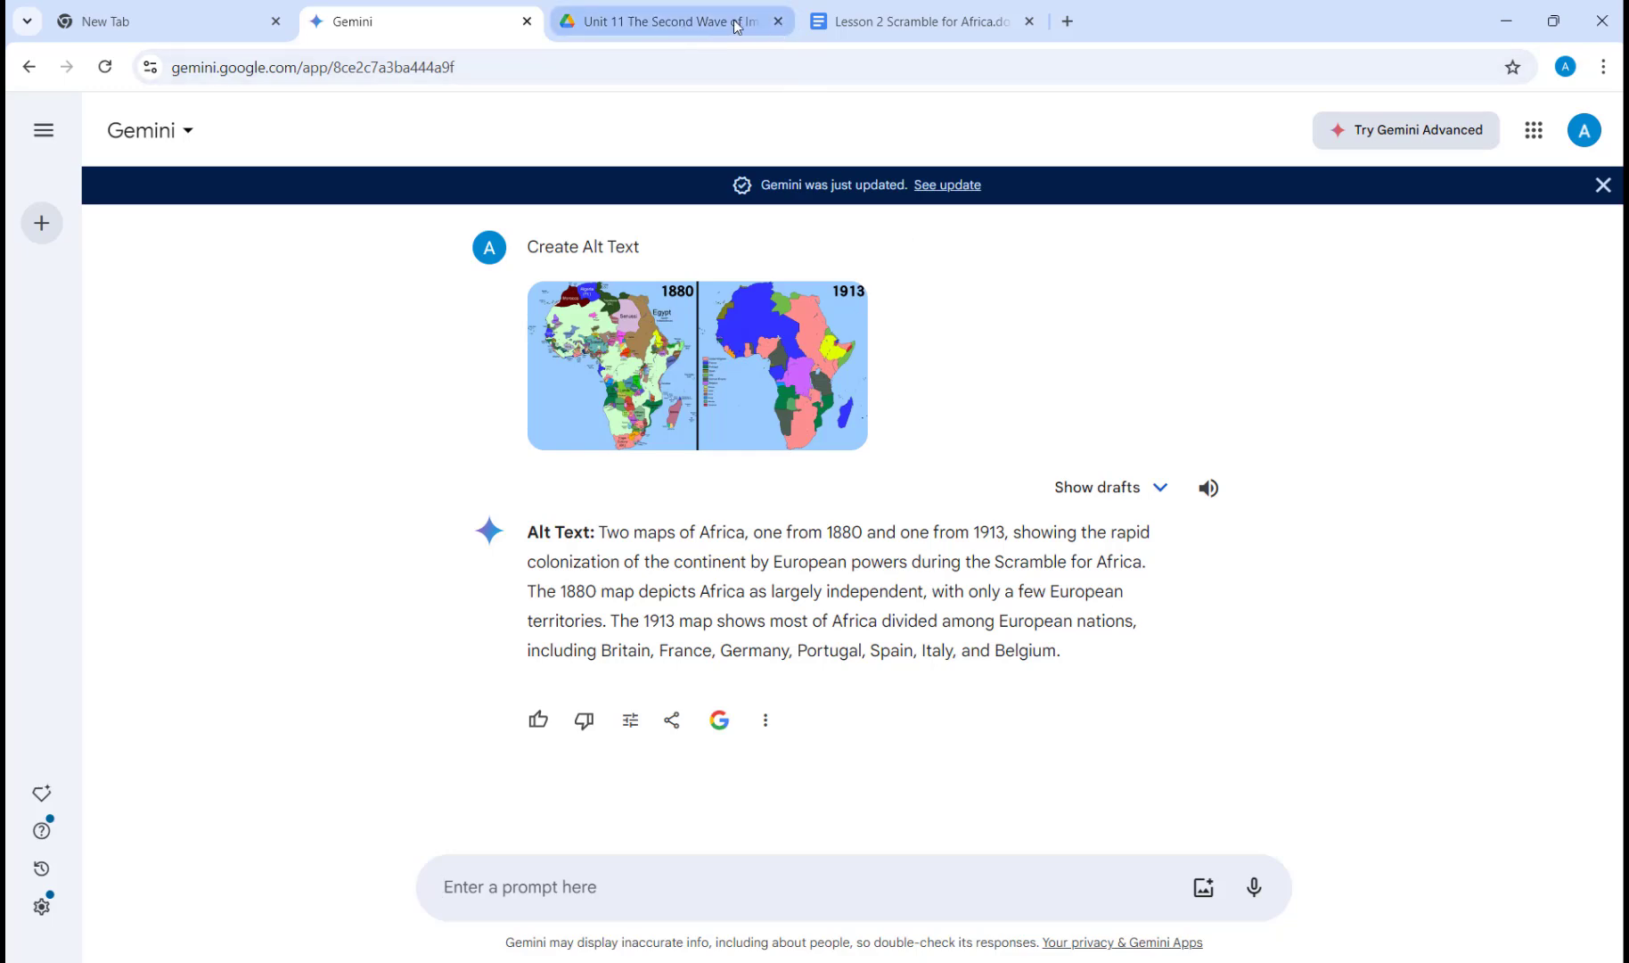
Return to OER Commons and add the summary beginning "A discussion among European leaders at the Berlin Conference (1884-1885)" below the Overview's Unit 11, Lesson 2 line
{"action": "left_click", "coordinate": [852, 21]}
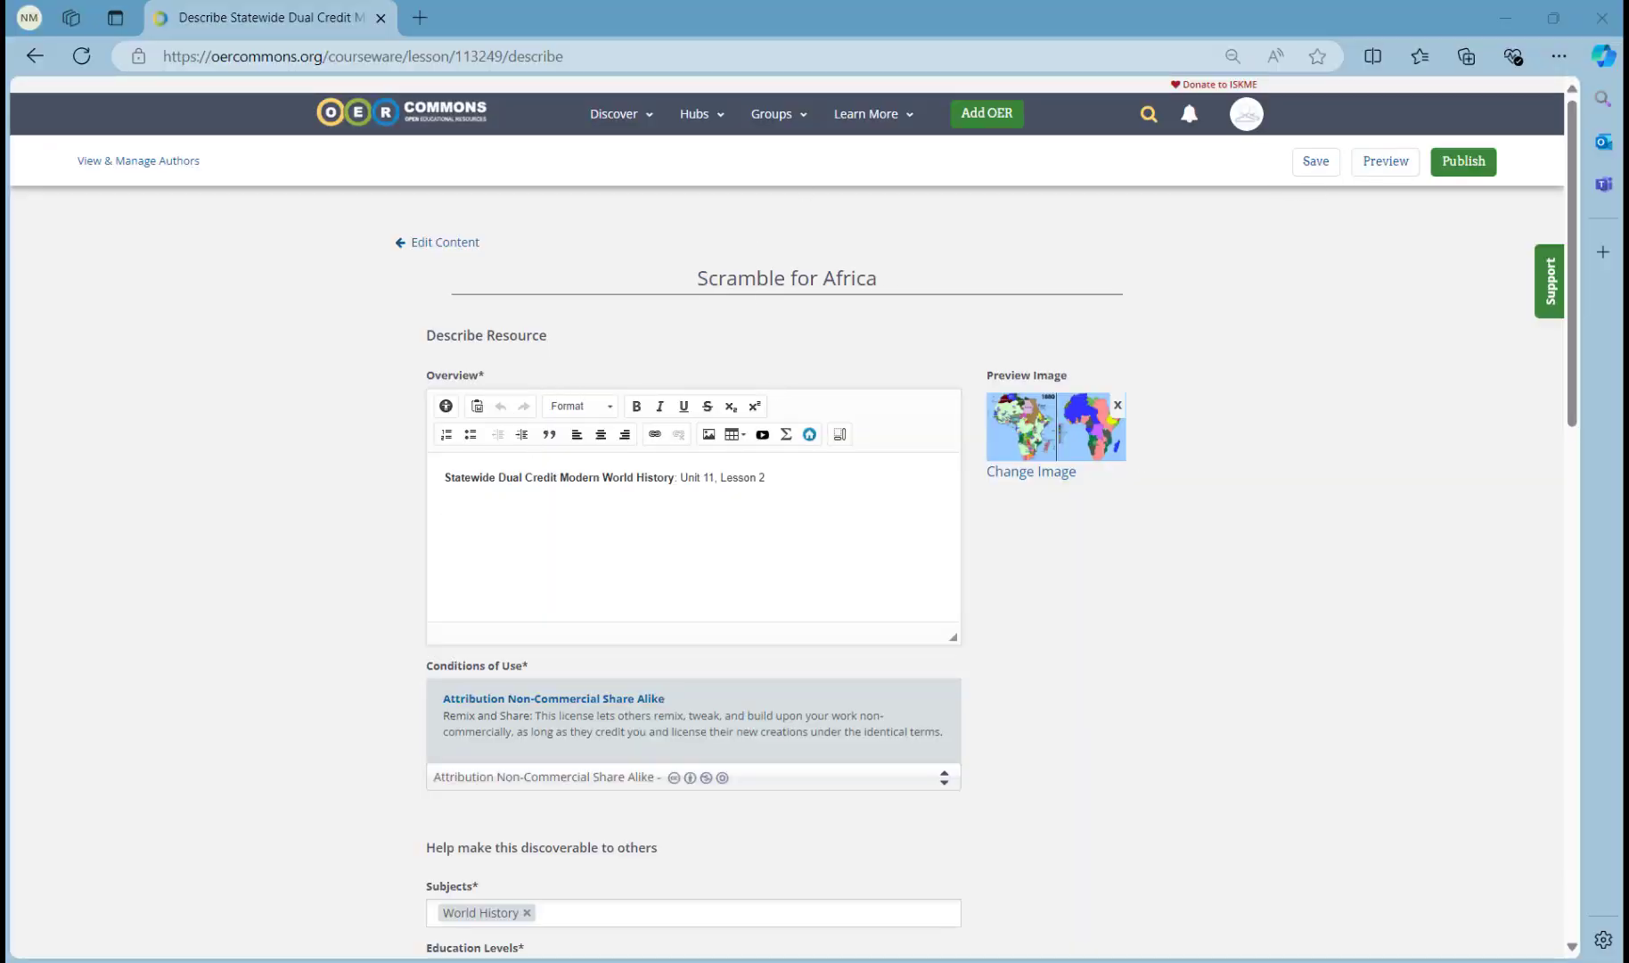
{"action": "left_click", "coordinate": [822, 483]}
{"action": "key", "text": "Return"}
{"action": "type", "text": "A discussion among European leaders at the Berlin Conference (1884-1885) established rules for colonizing Africa, including the concept of \"effective occupation\", with the goal of avoiding conflict while exploiting the continent's resources and people."}
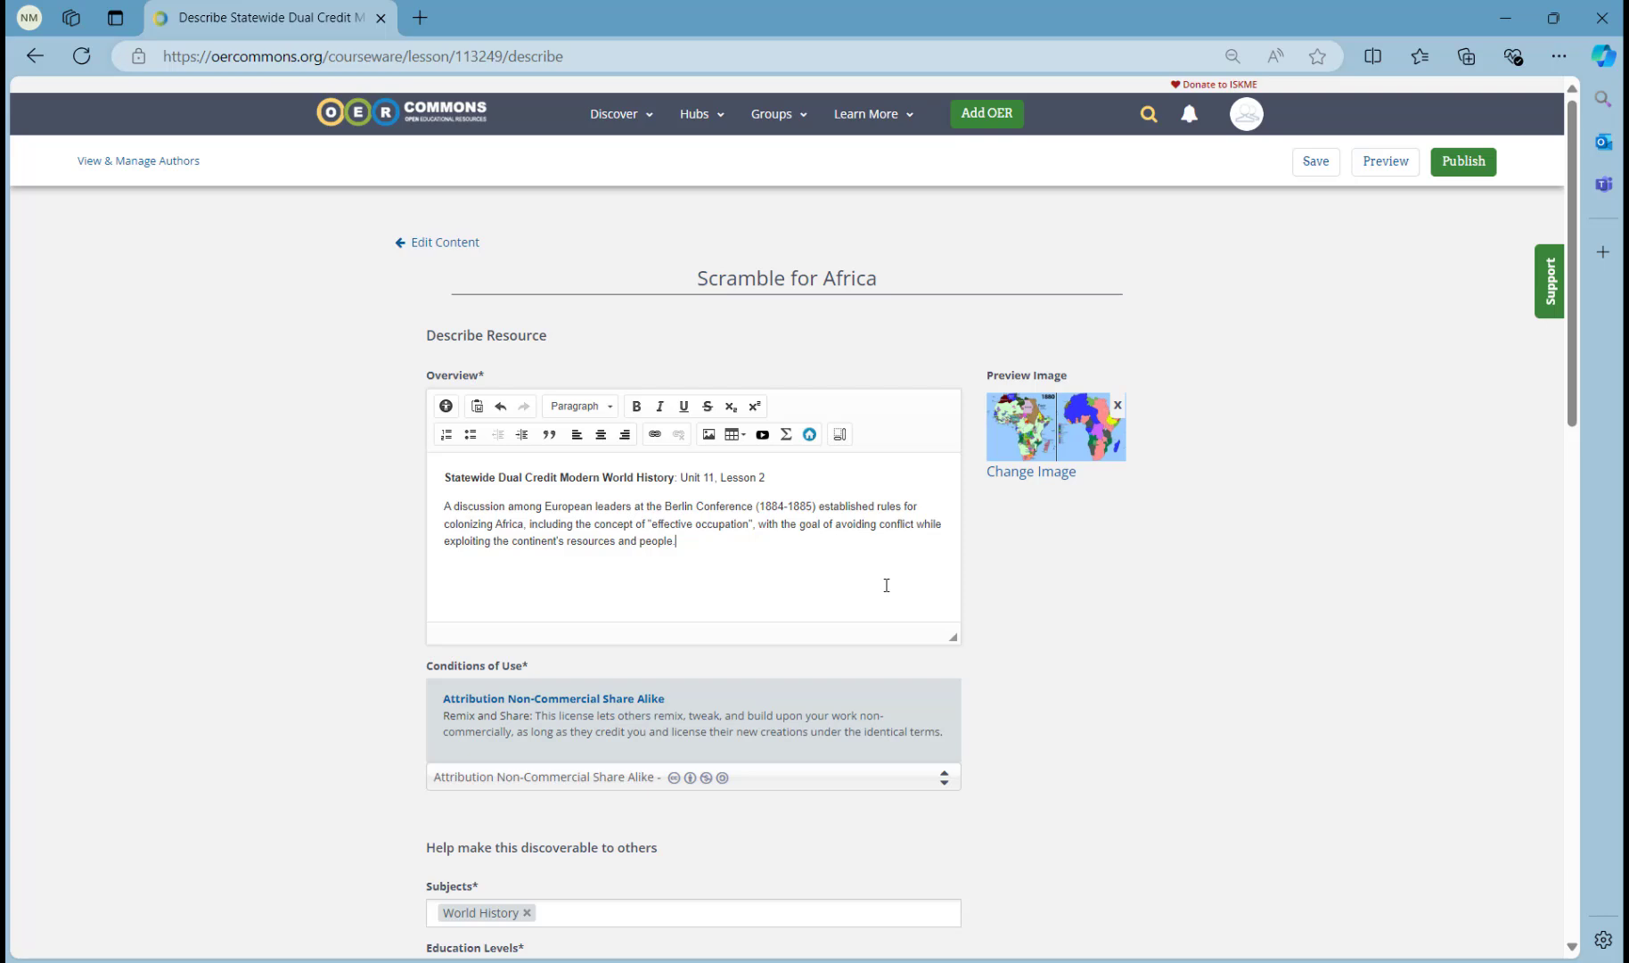
Set the resource's Conditions of Use to Attribution Share Alike
{"action": "scroll", "coordinate": [886, 584], "scroll_direction": "down", "scroll_amount": 3}
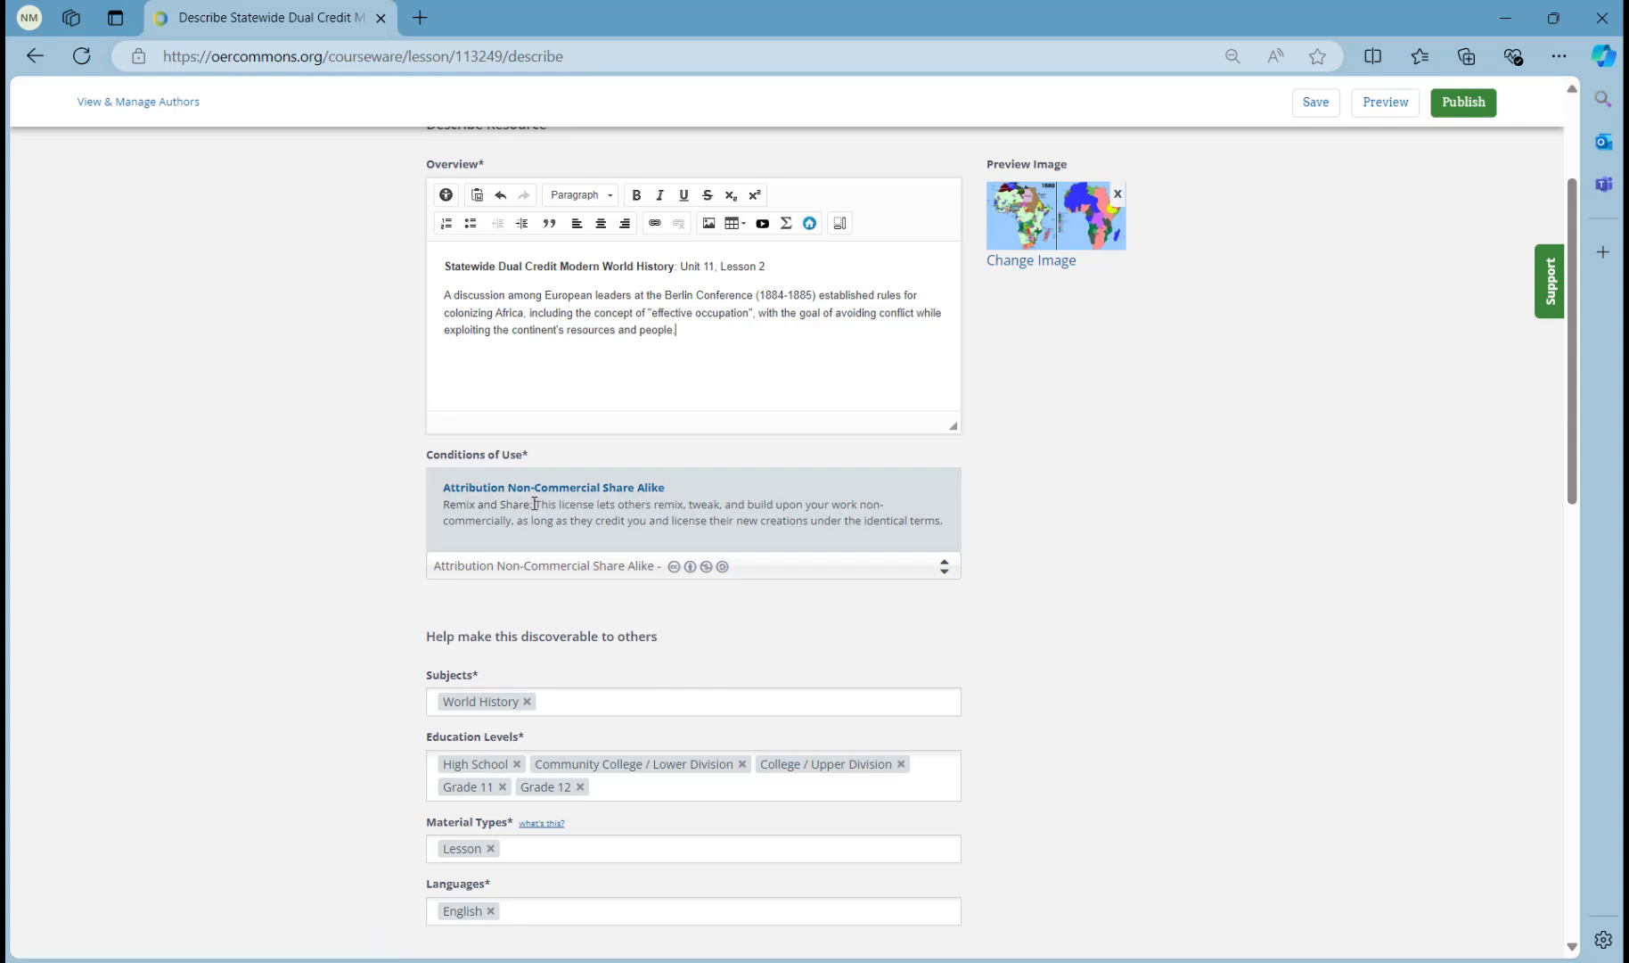
{"action": "left_click", "coordinate": [944, 567]}
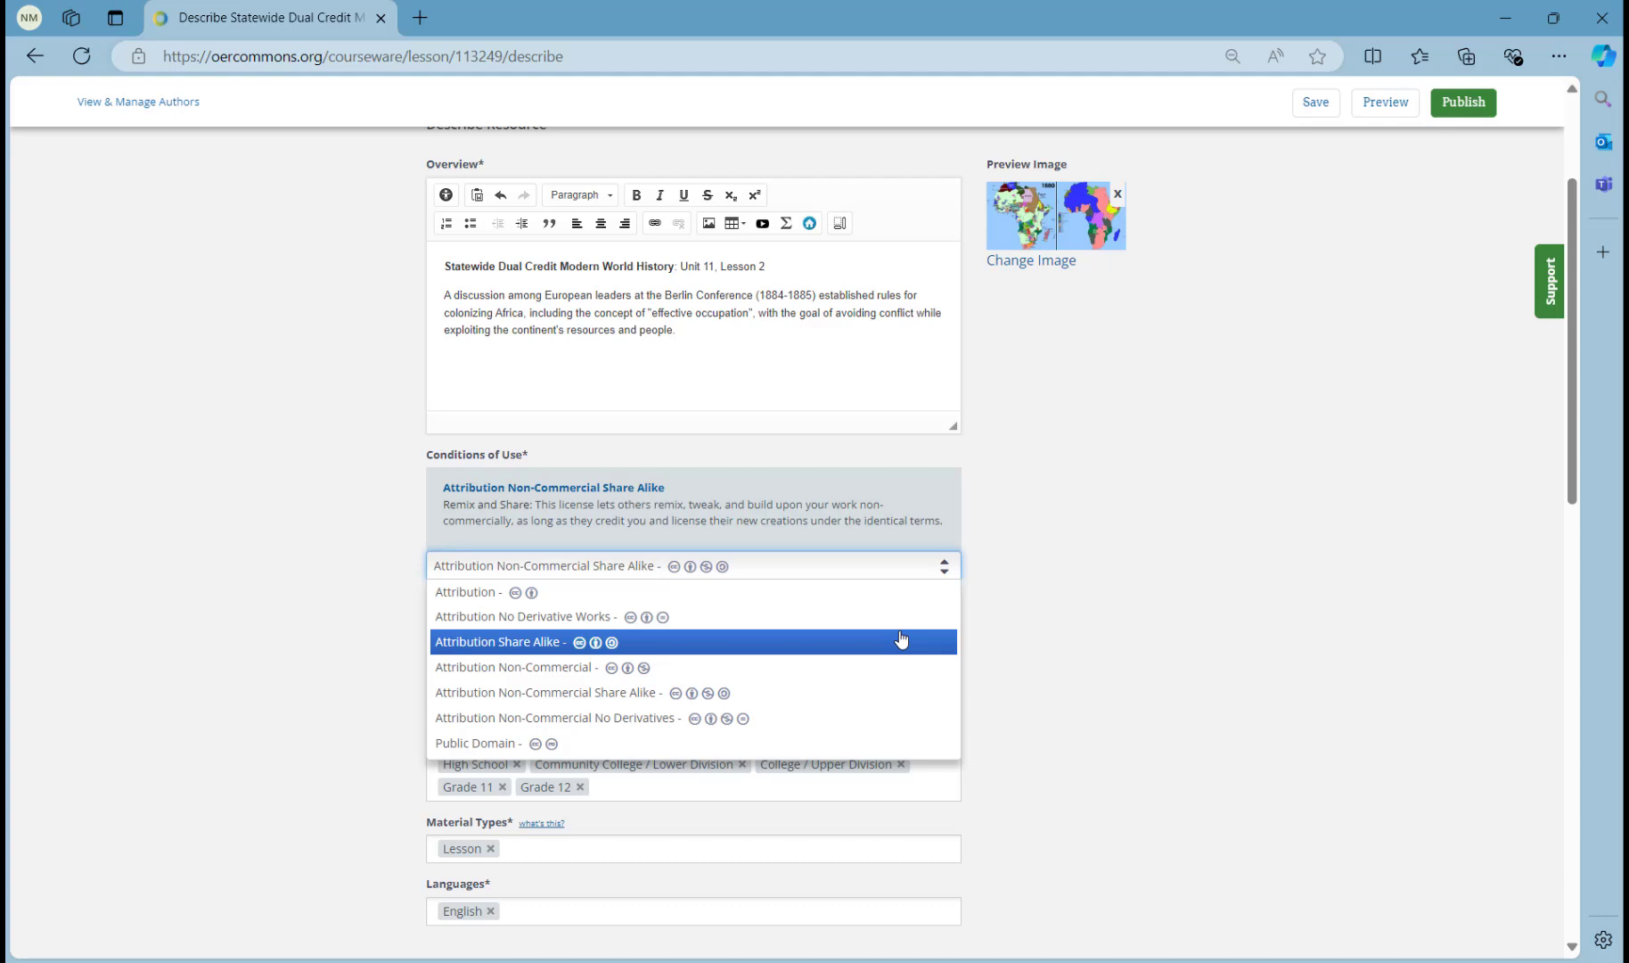
{"action": "left_click", "coordinate": [902, 641]}
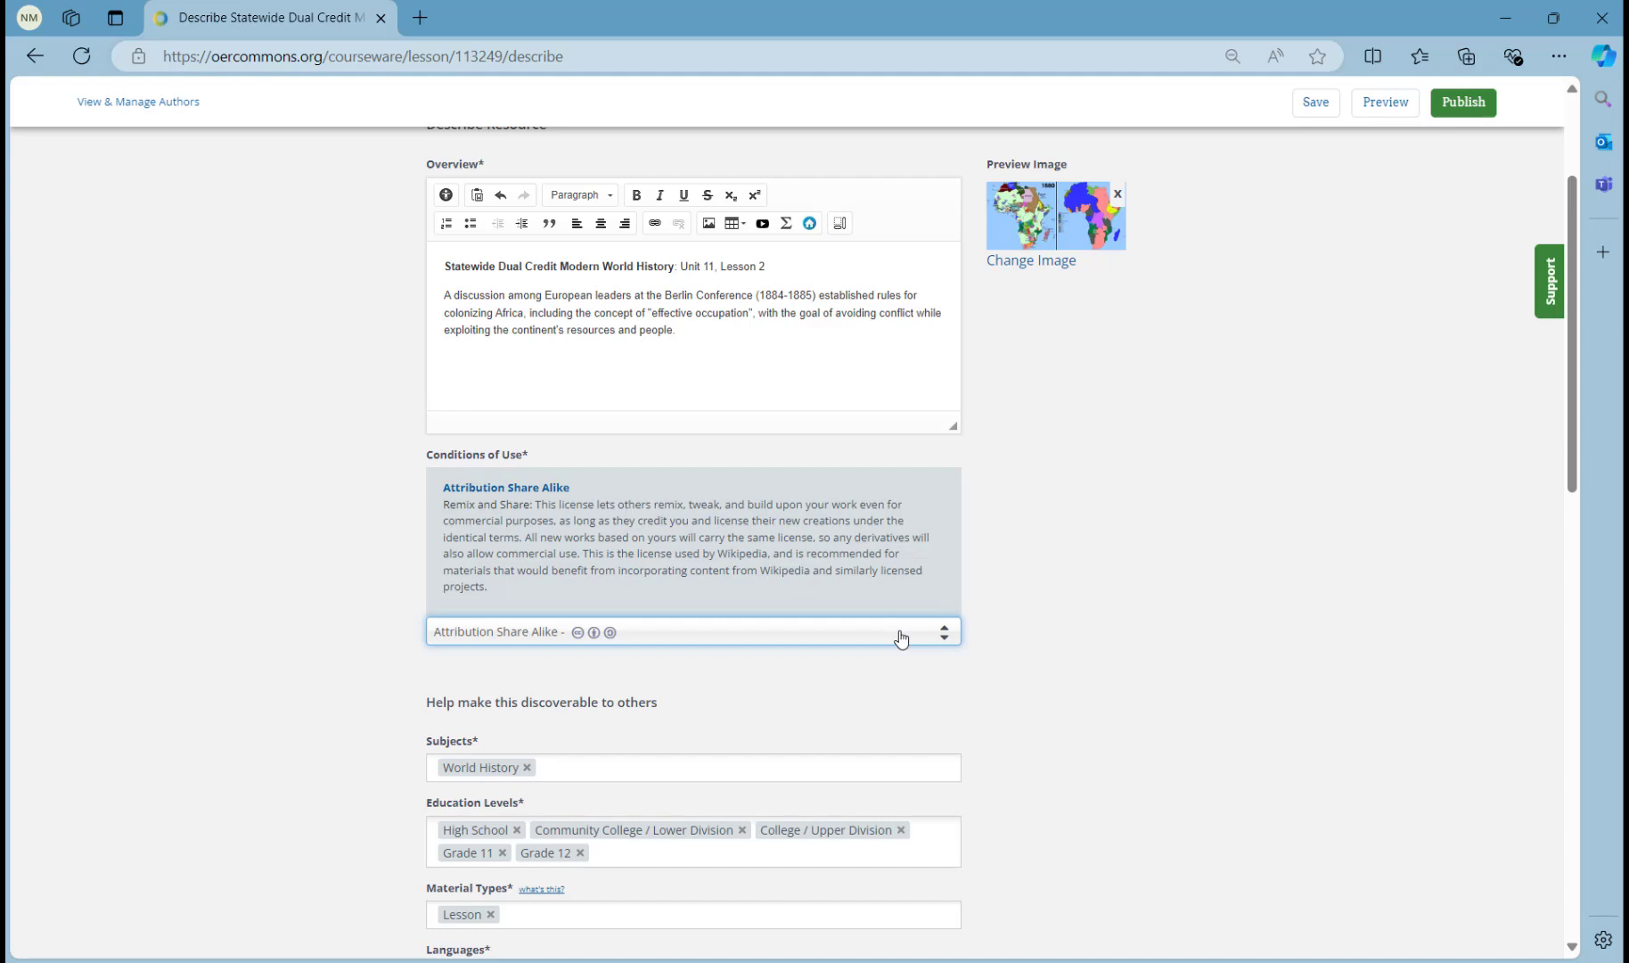
Set the resource's media format to eBook and its educational use to Curriculum/Instruction
{"action": "scroll", "coordinate": [591, 573], "scroll_direction": "down", "scroll_amount": 2}
{"action": "scroll", "coordinate": [553, 534], "scroll_direction": "down", "scroll_amount": 2}
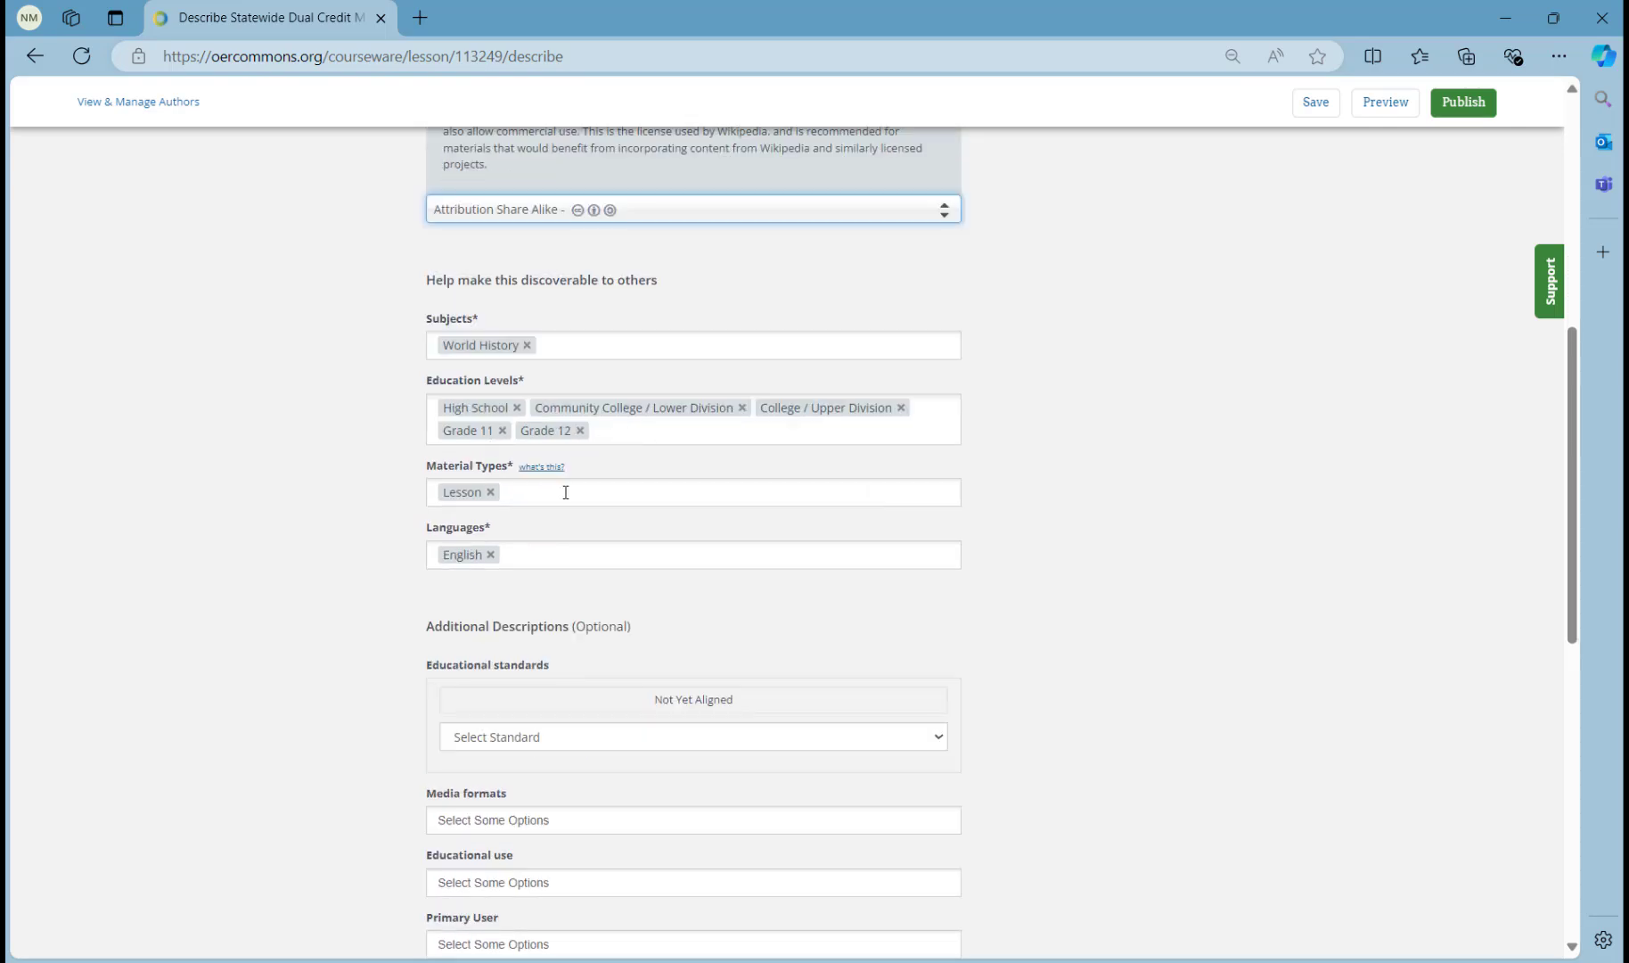
{"action": "scroll", "coordinate": [560, 506], "scroll_direction": "down", "scroll_amount": 2}
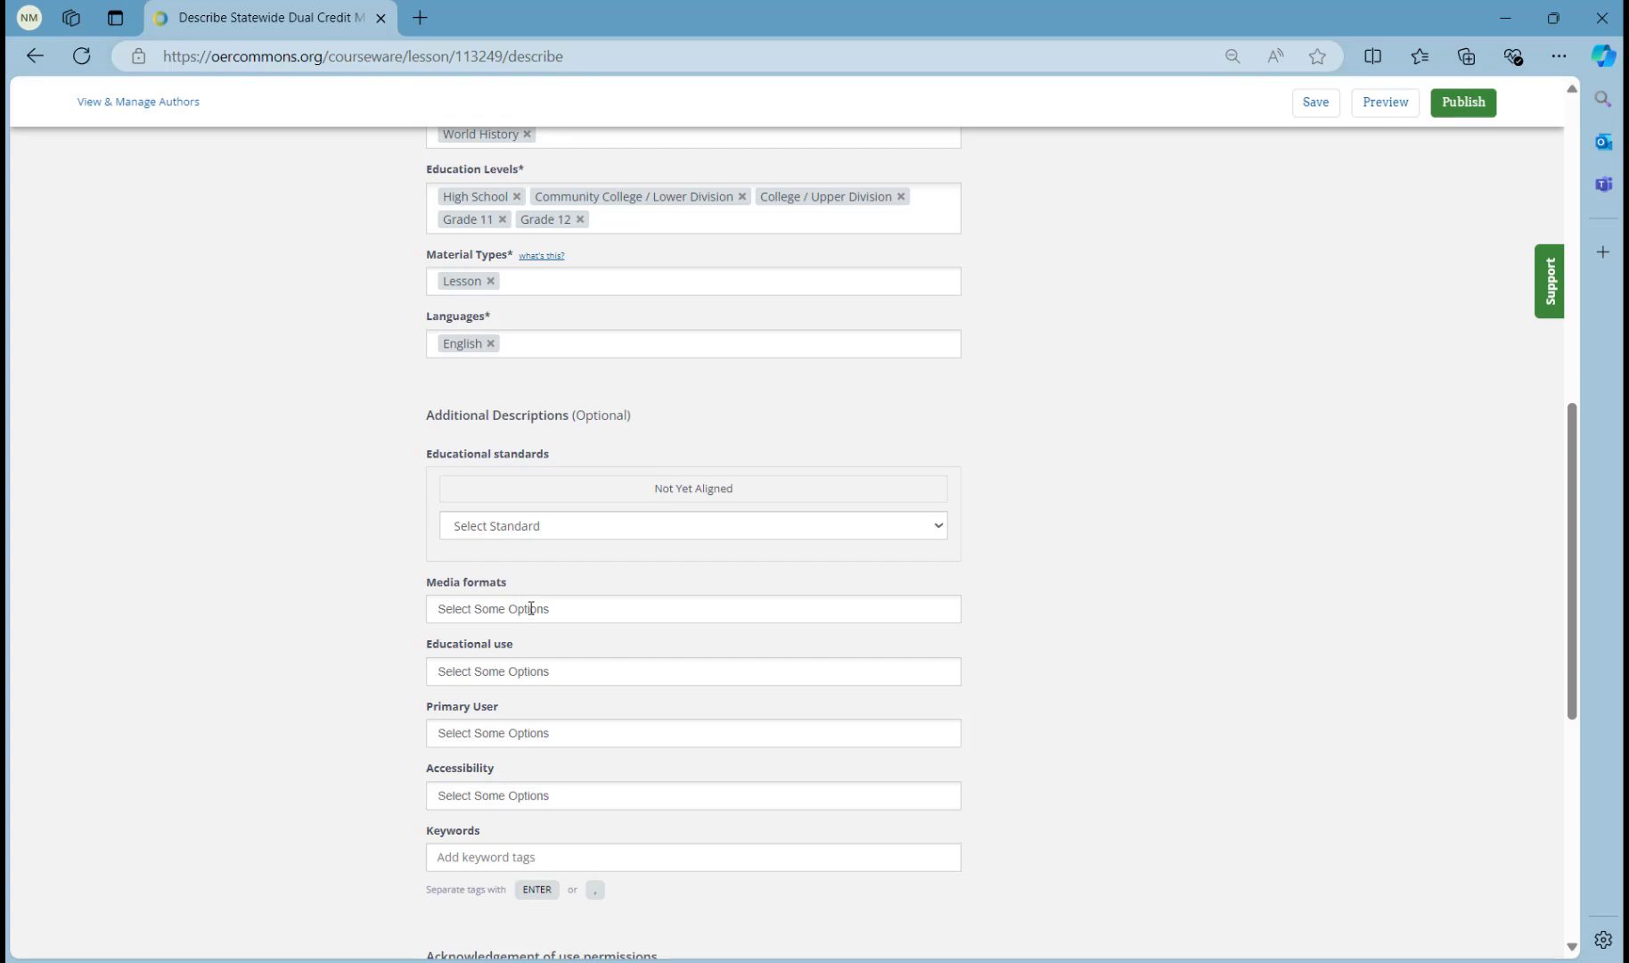
{"action": "left_click", "coordinate": [535, 607]}
{"action": "left_click", "coordinate": [490, 711]}
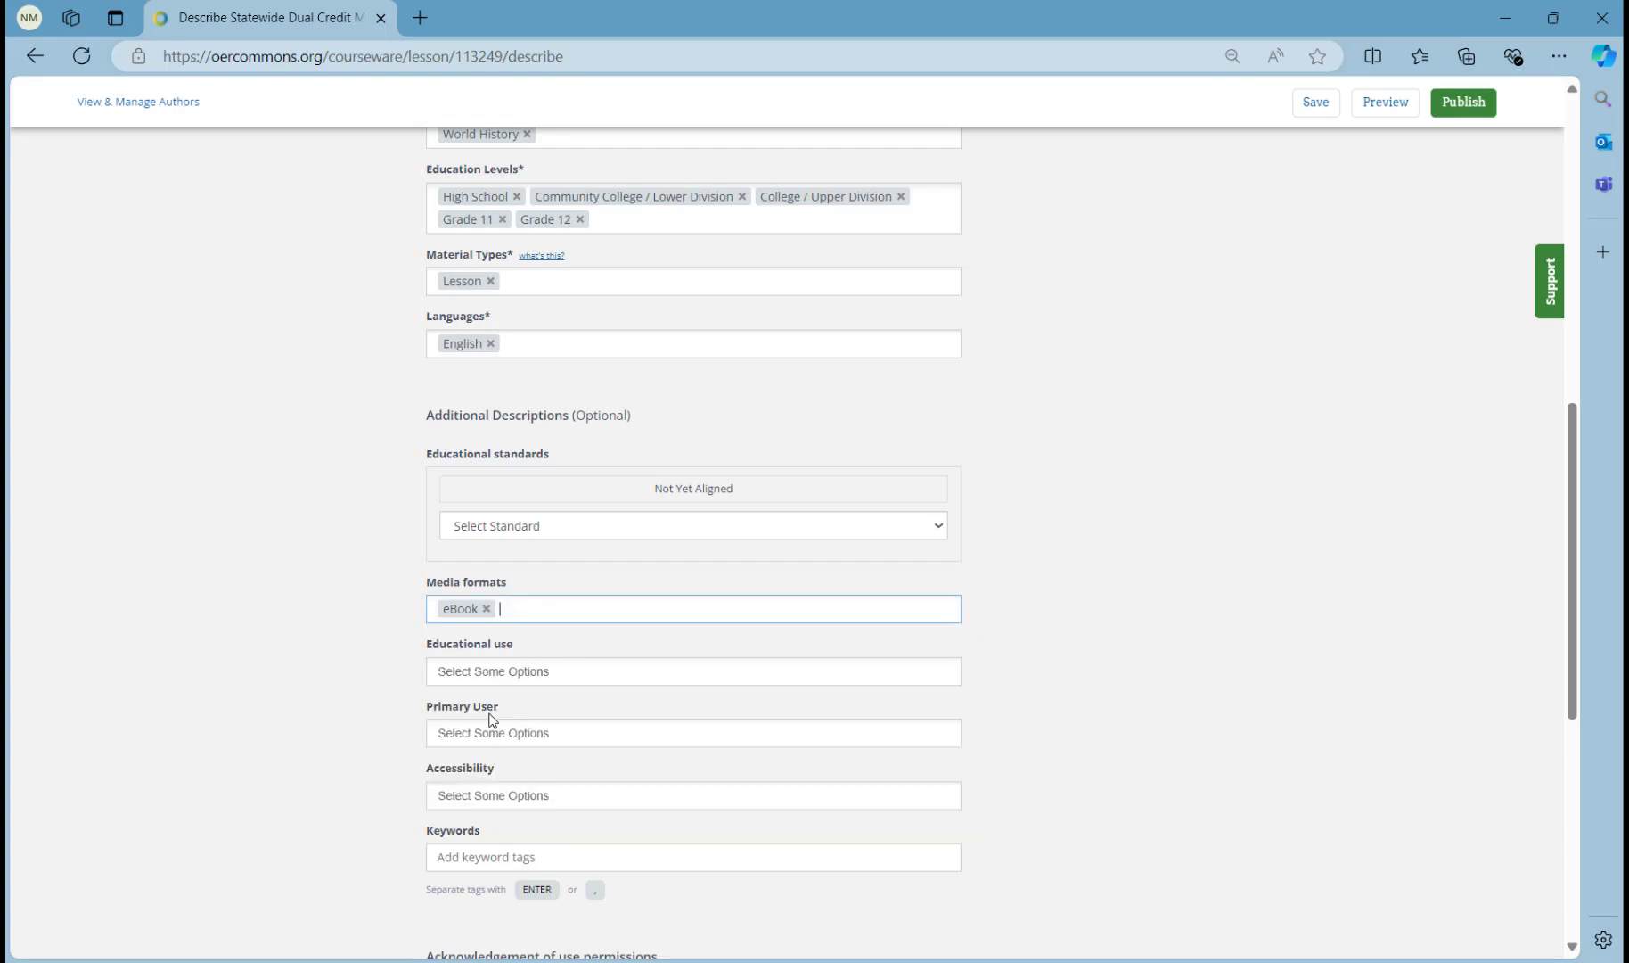
{"action": "left_click", "coordinate": [543, 671]}
{"action": "left_click", "coordinate": [543, 697]}
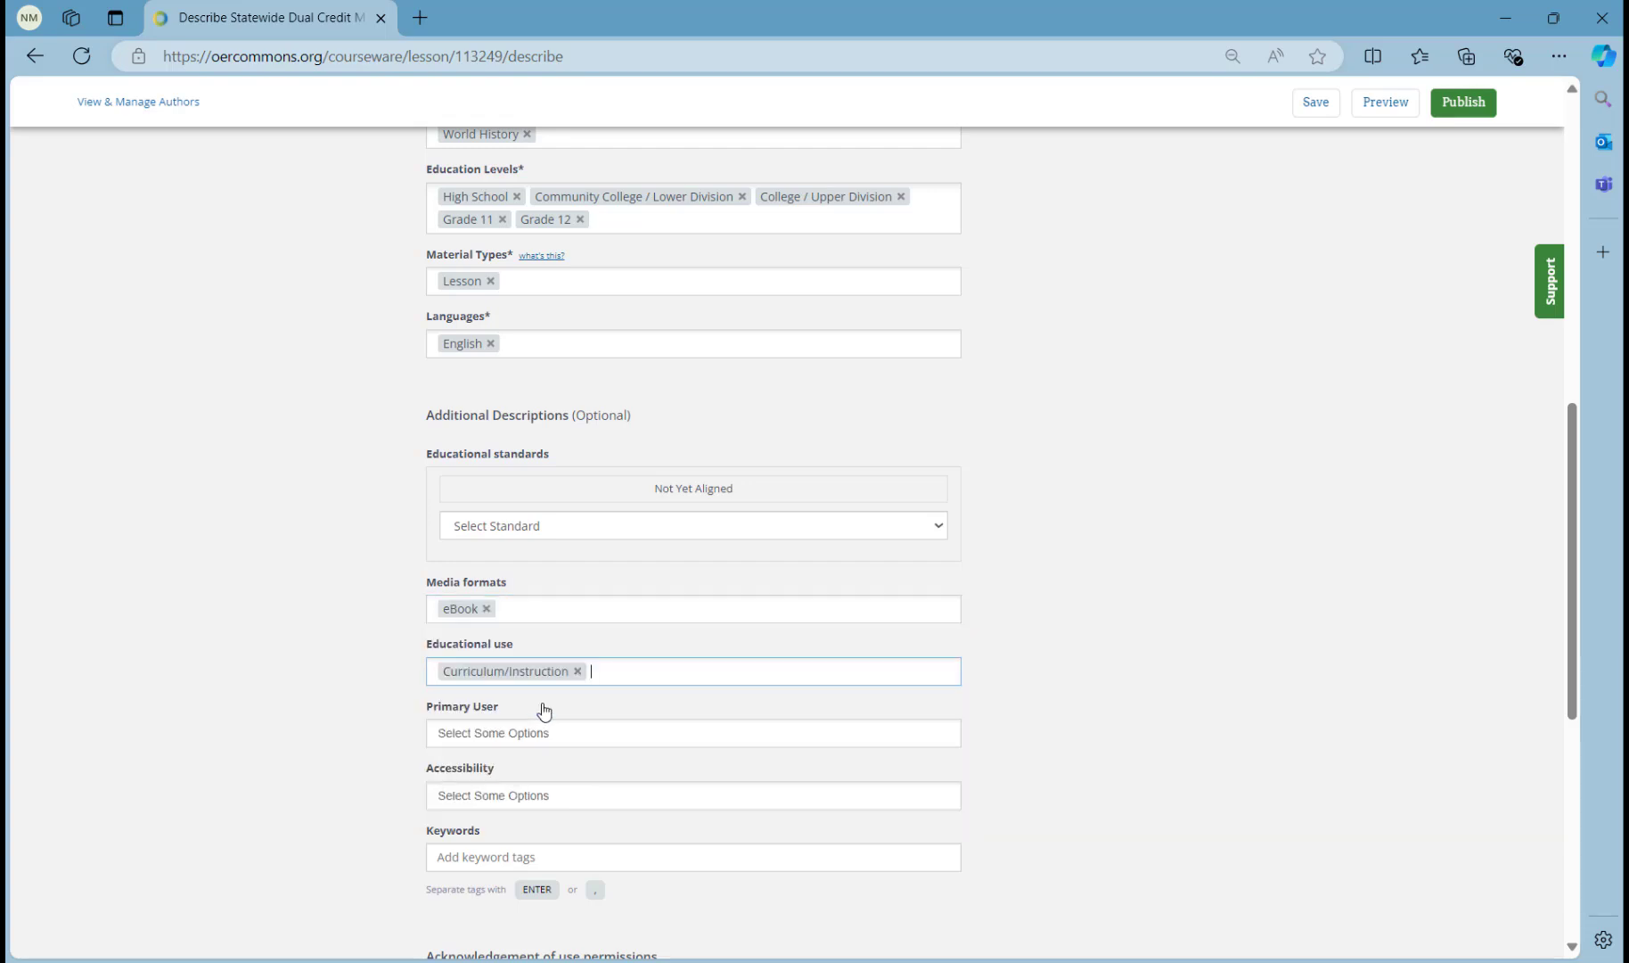
Add Student and Teacher as the primary users of the resource
{"action": "left_click", "coordinate": [545, 732]}
{"action": "left_click", "coordinate": [450, 760]}
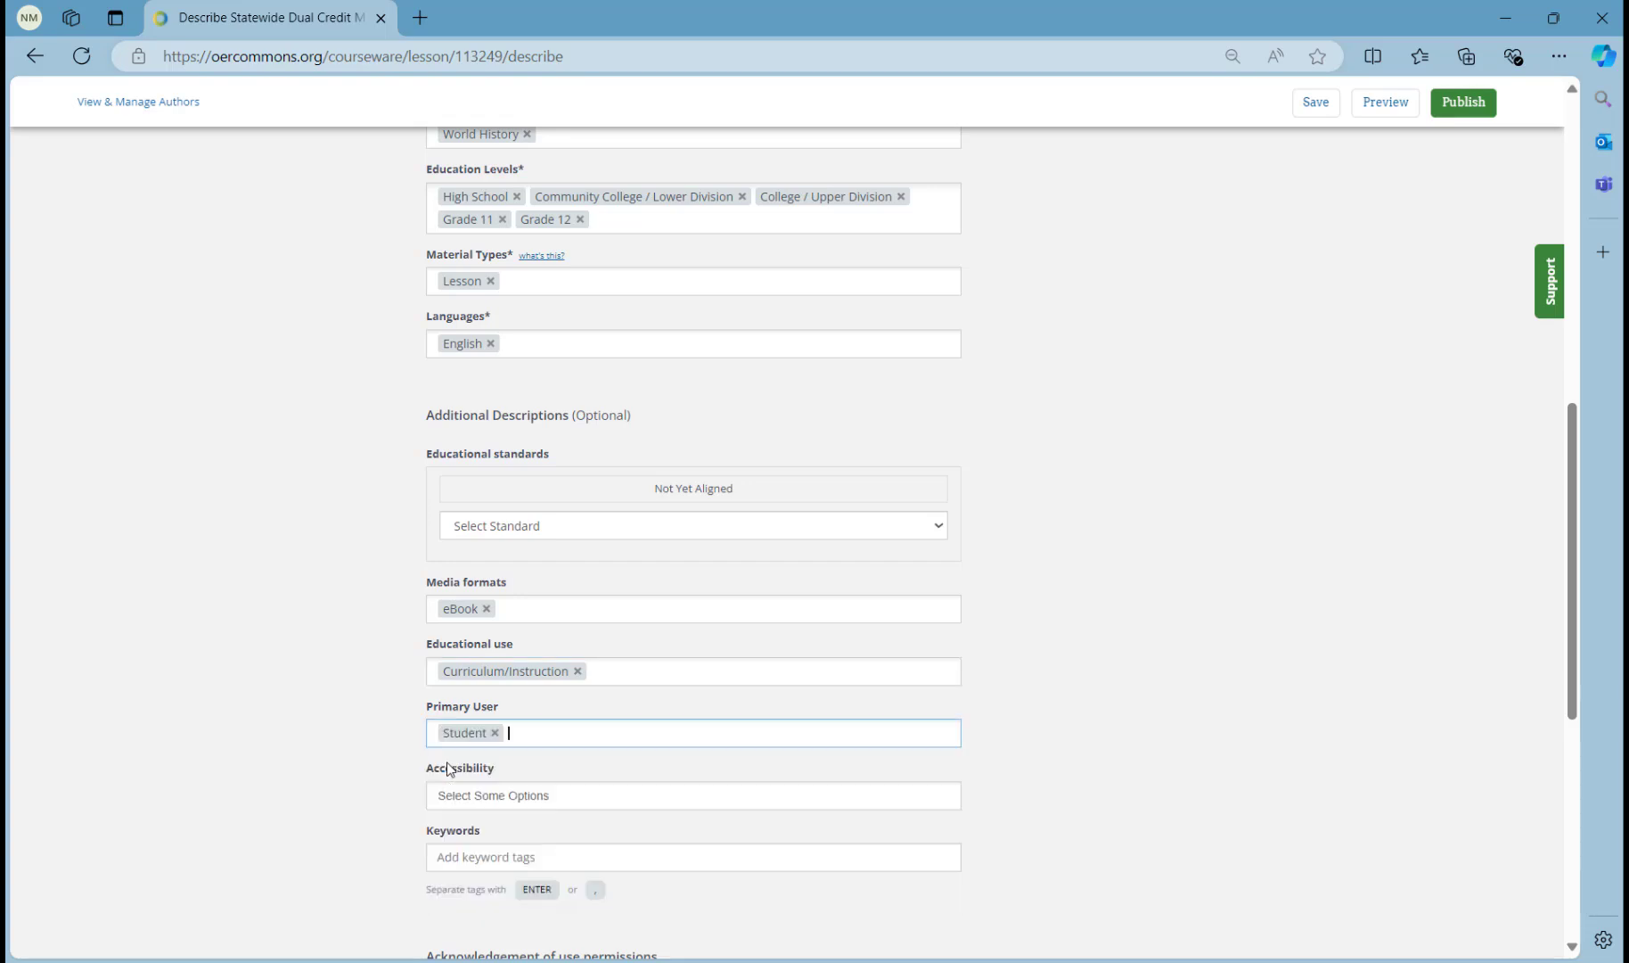
{"action": "left_click", "coordinate": [520, 733]}
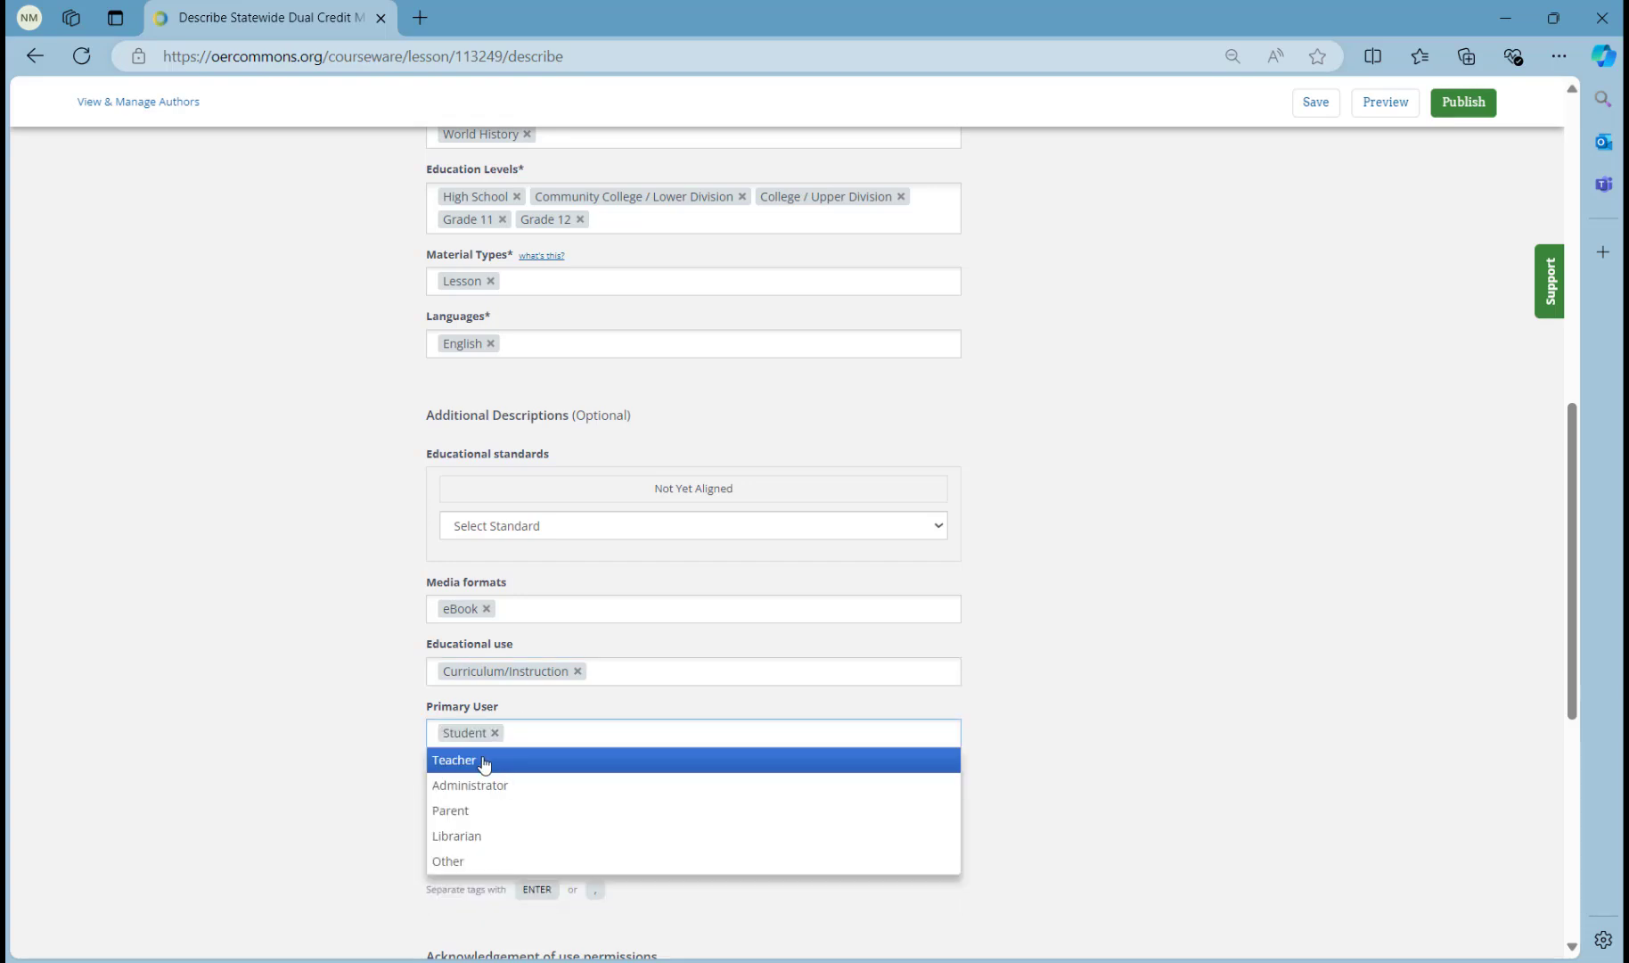
{"action": "left_click", "coordinate": [481, 759]}
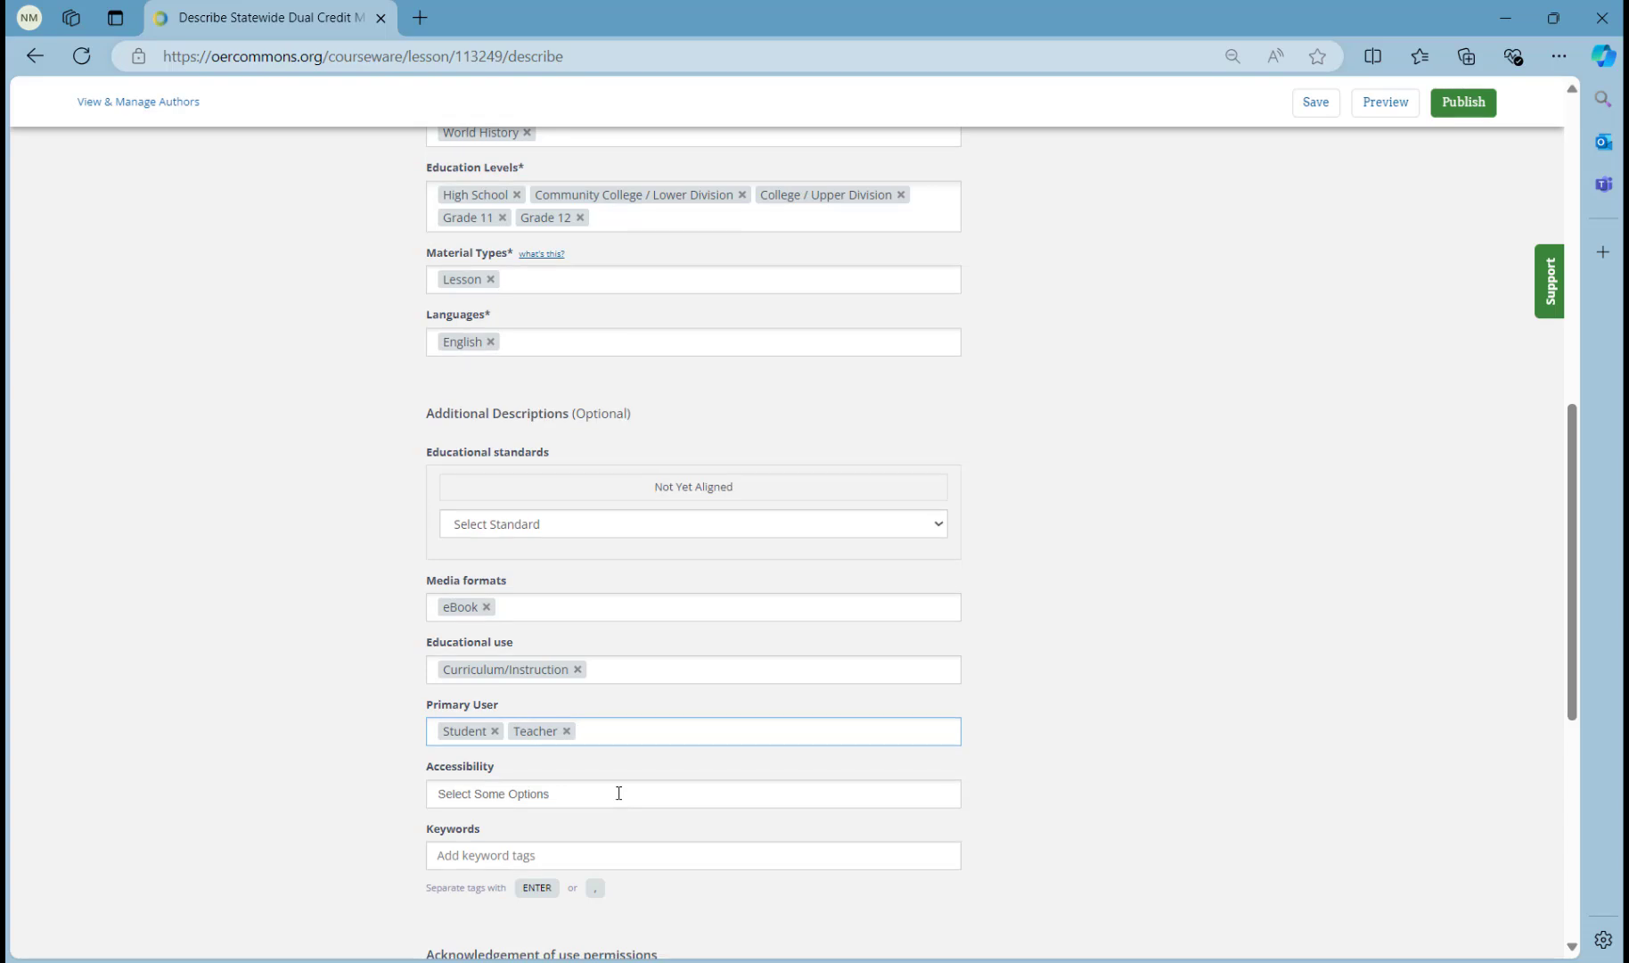
Add the keyword tag "Scramble for Africa" to the resource
{"action": "scroll", "coordinate": [619, 793], "scroll_direction": "down", "scroll_amount": 3}
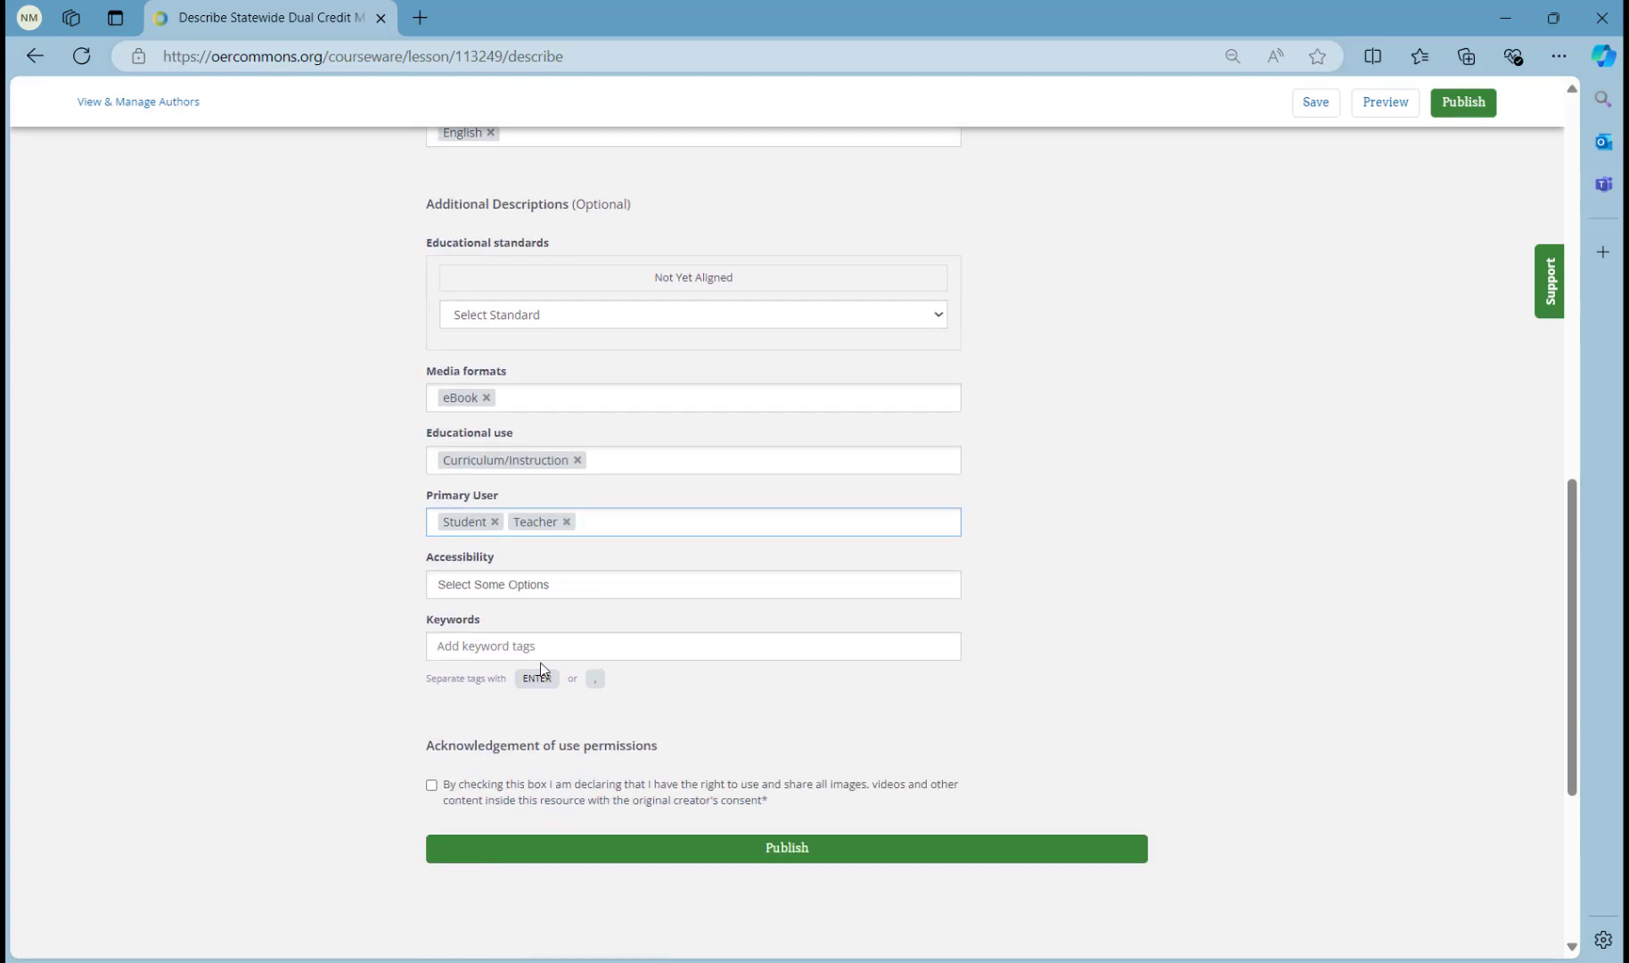
{"action": "left_click", "coordinate": [516, 645]}
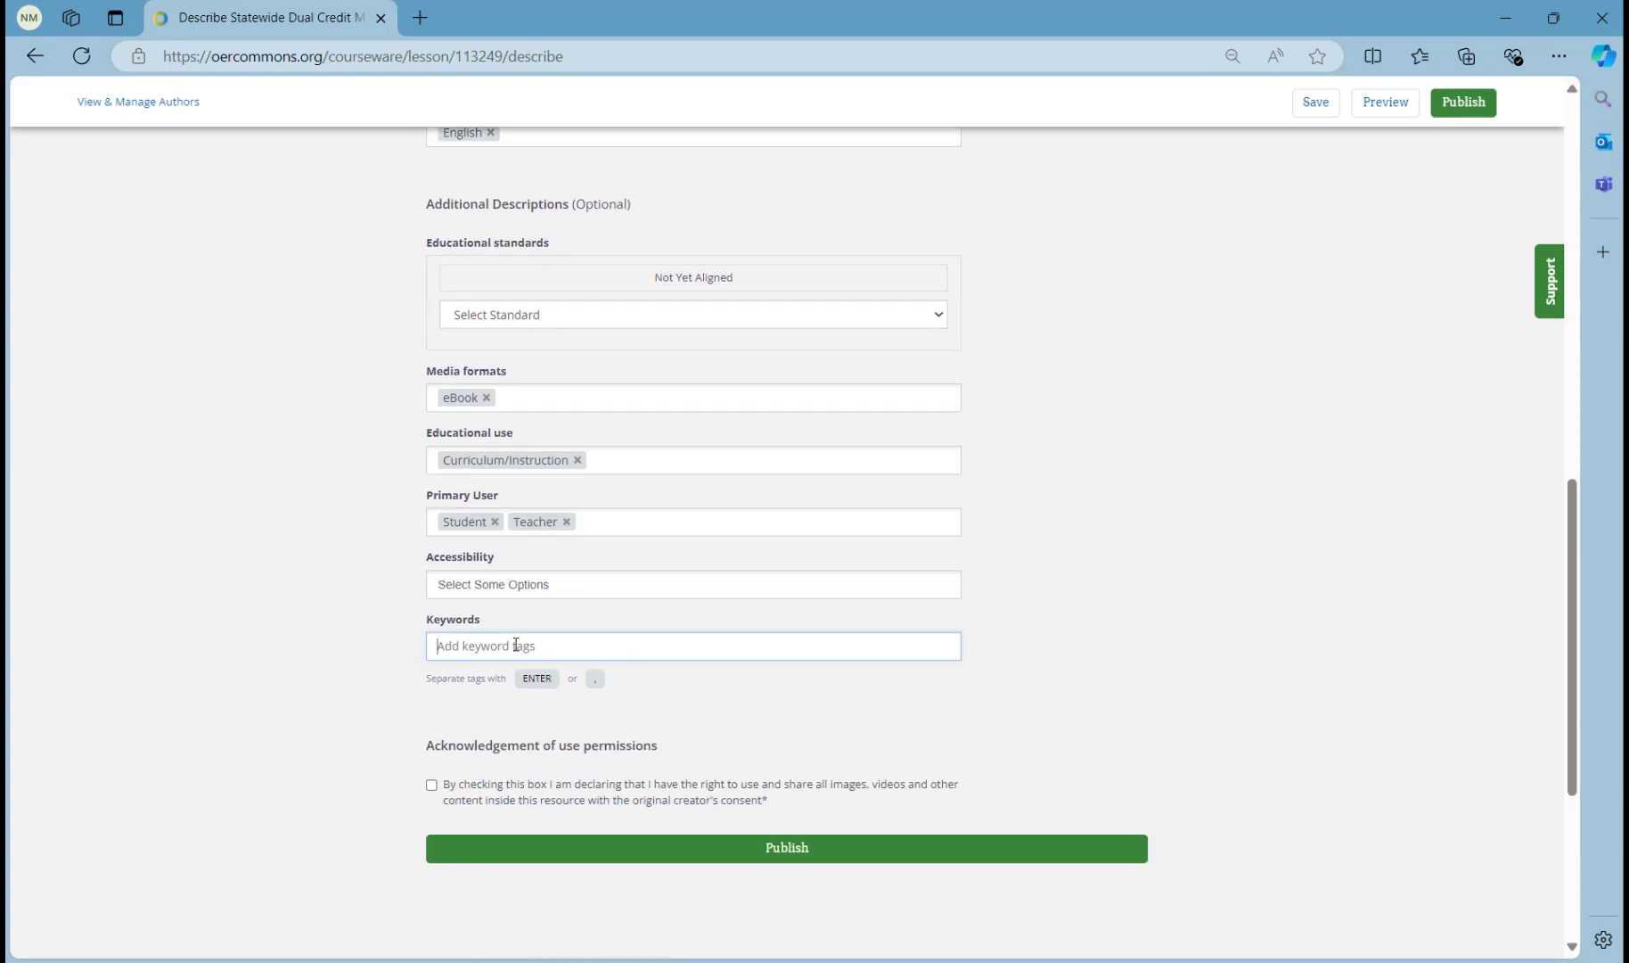
{"action": "type", "text": "Scramble for Africa"}
{"action": "key", "text": "Return"}
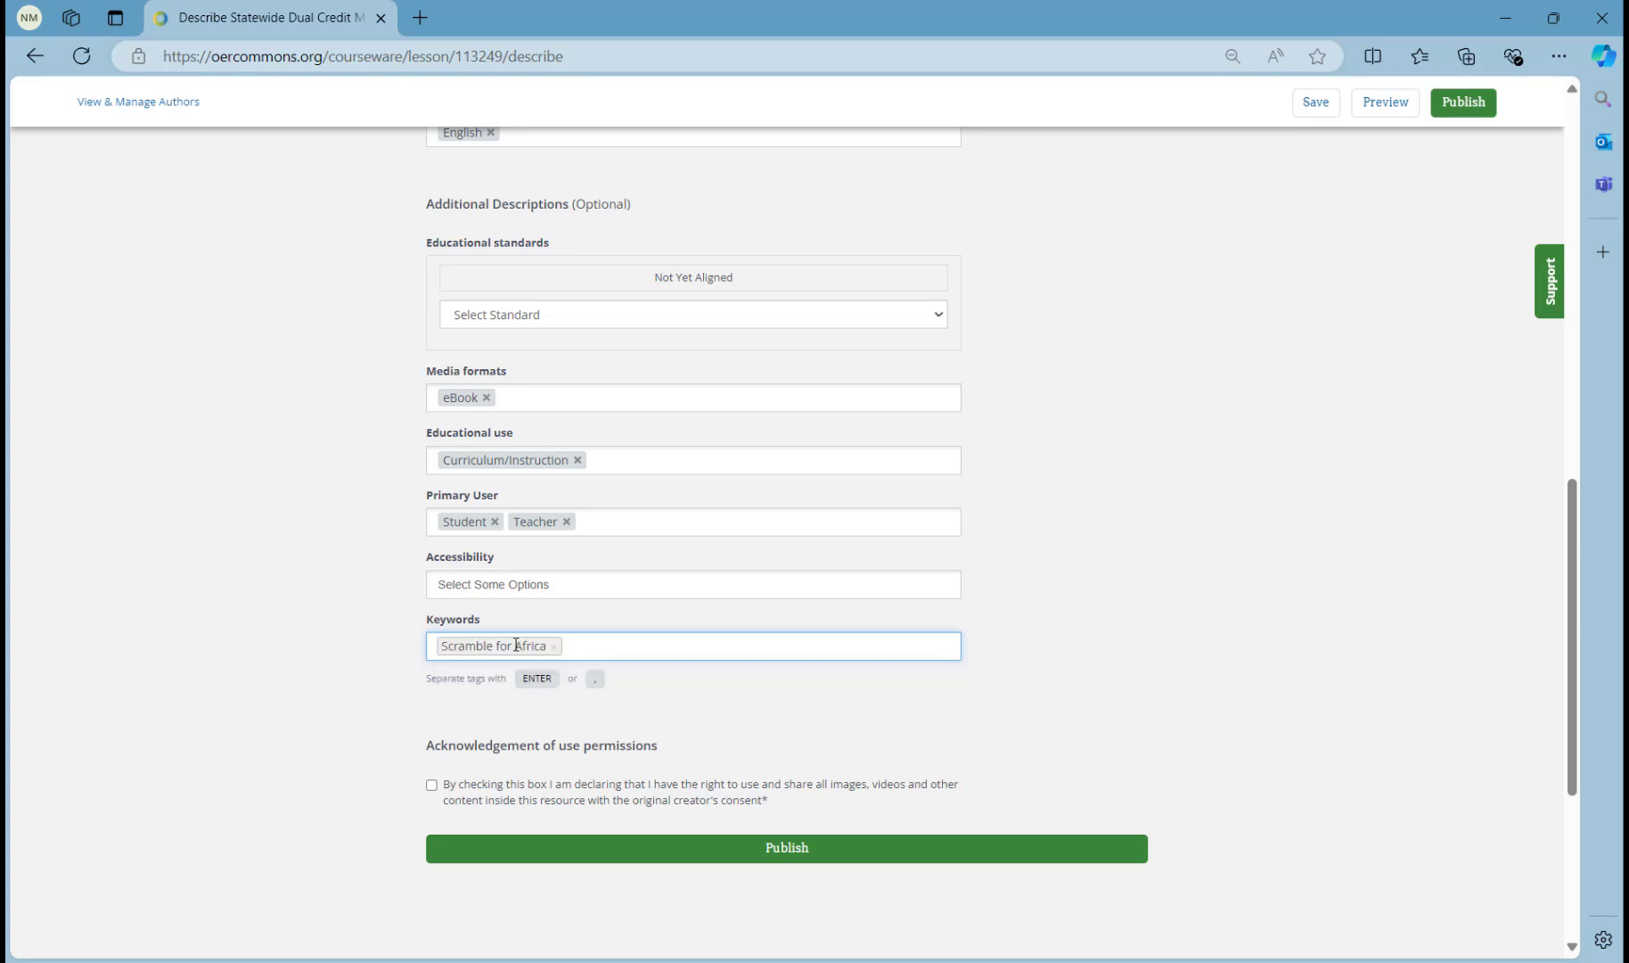
Add "Beligium", "imperialism" and the suggested tag "Colonialism" to the resource's keywords
{"action": "type", "text": "Belium"}
{"action": "key", "text": "Left"}
{"action": "key", "text": "Left"}
{"action": "type", "text": "gi"}
{"action": "key", "text": "Return"}
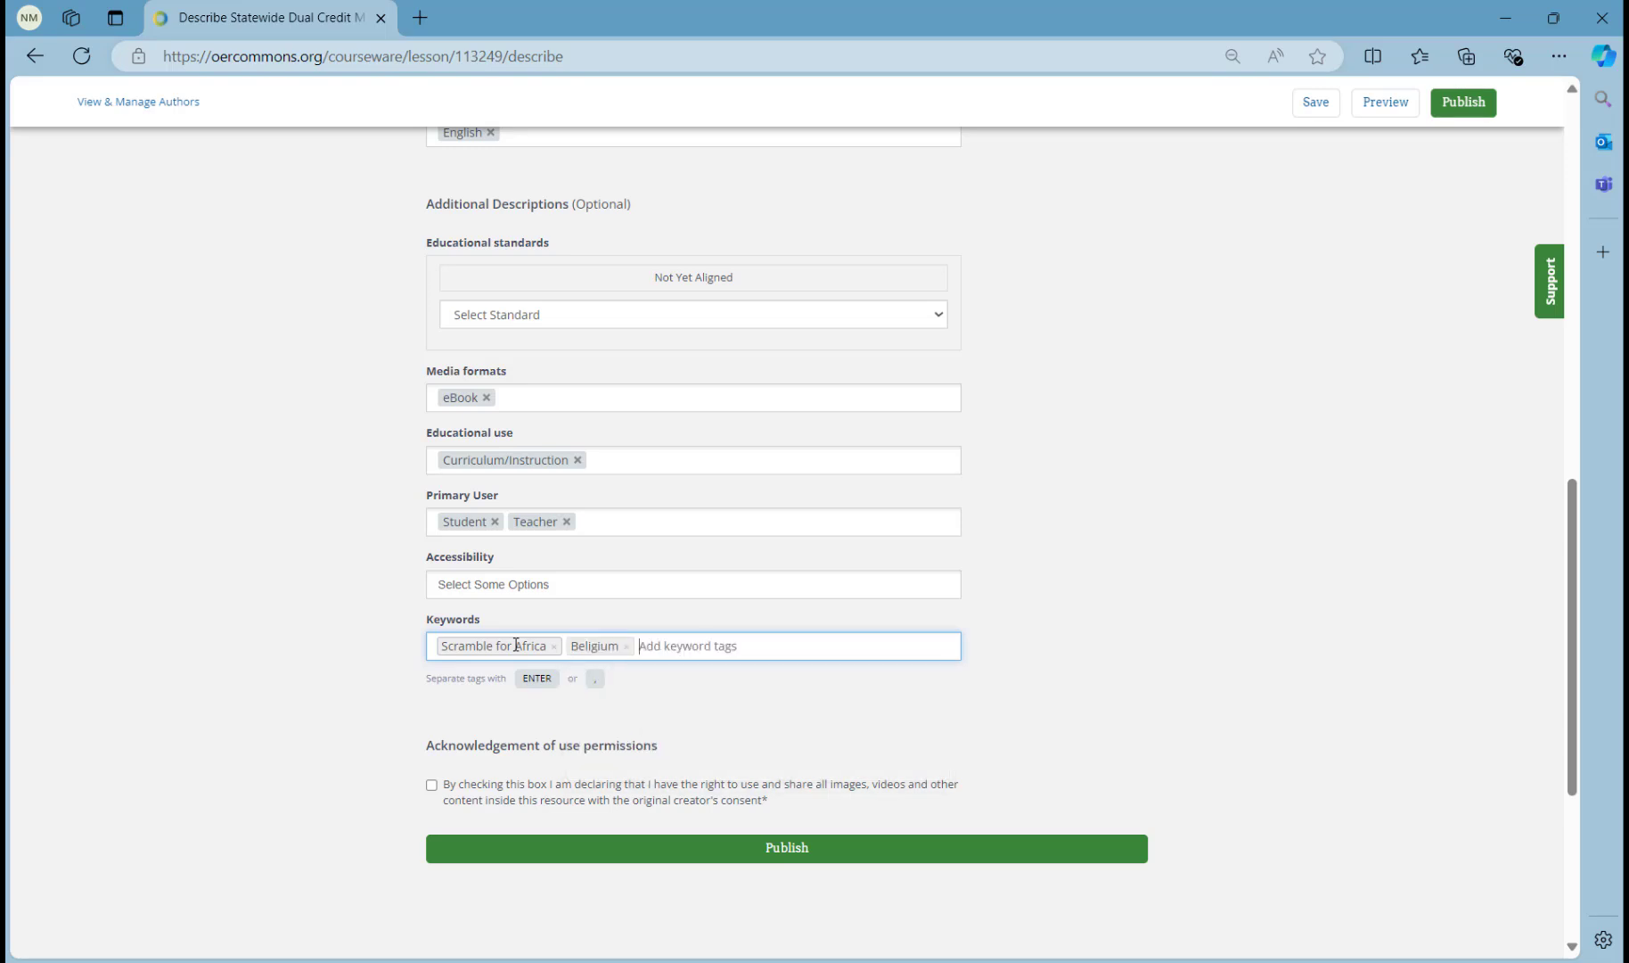
{"action": "type", "text": "imperialism"}
{"action": "key", "text": "Return"}
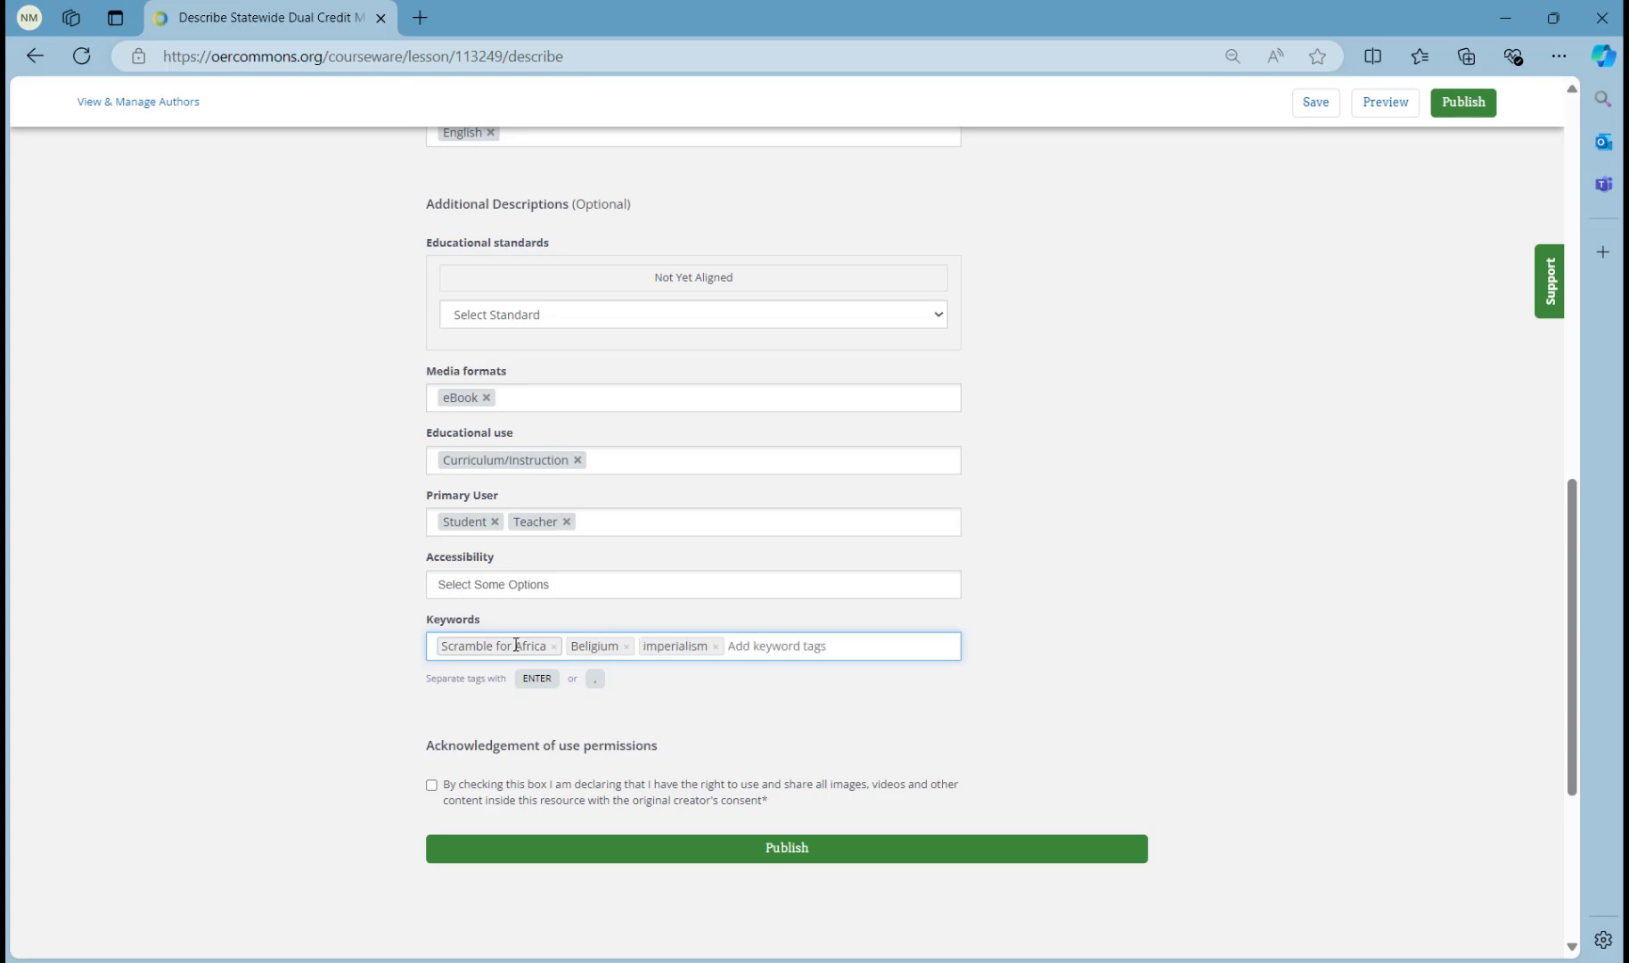
{"action": "type", "text": "colonialism"}
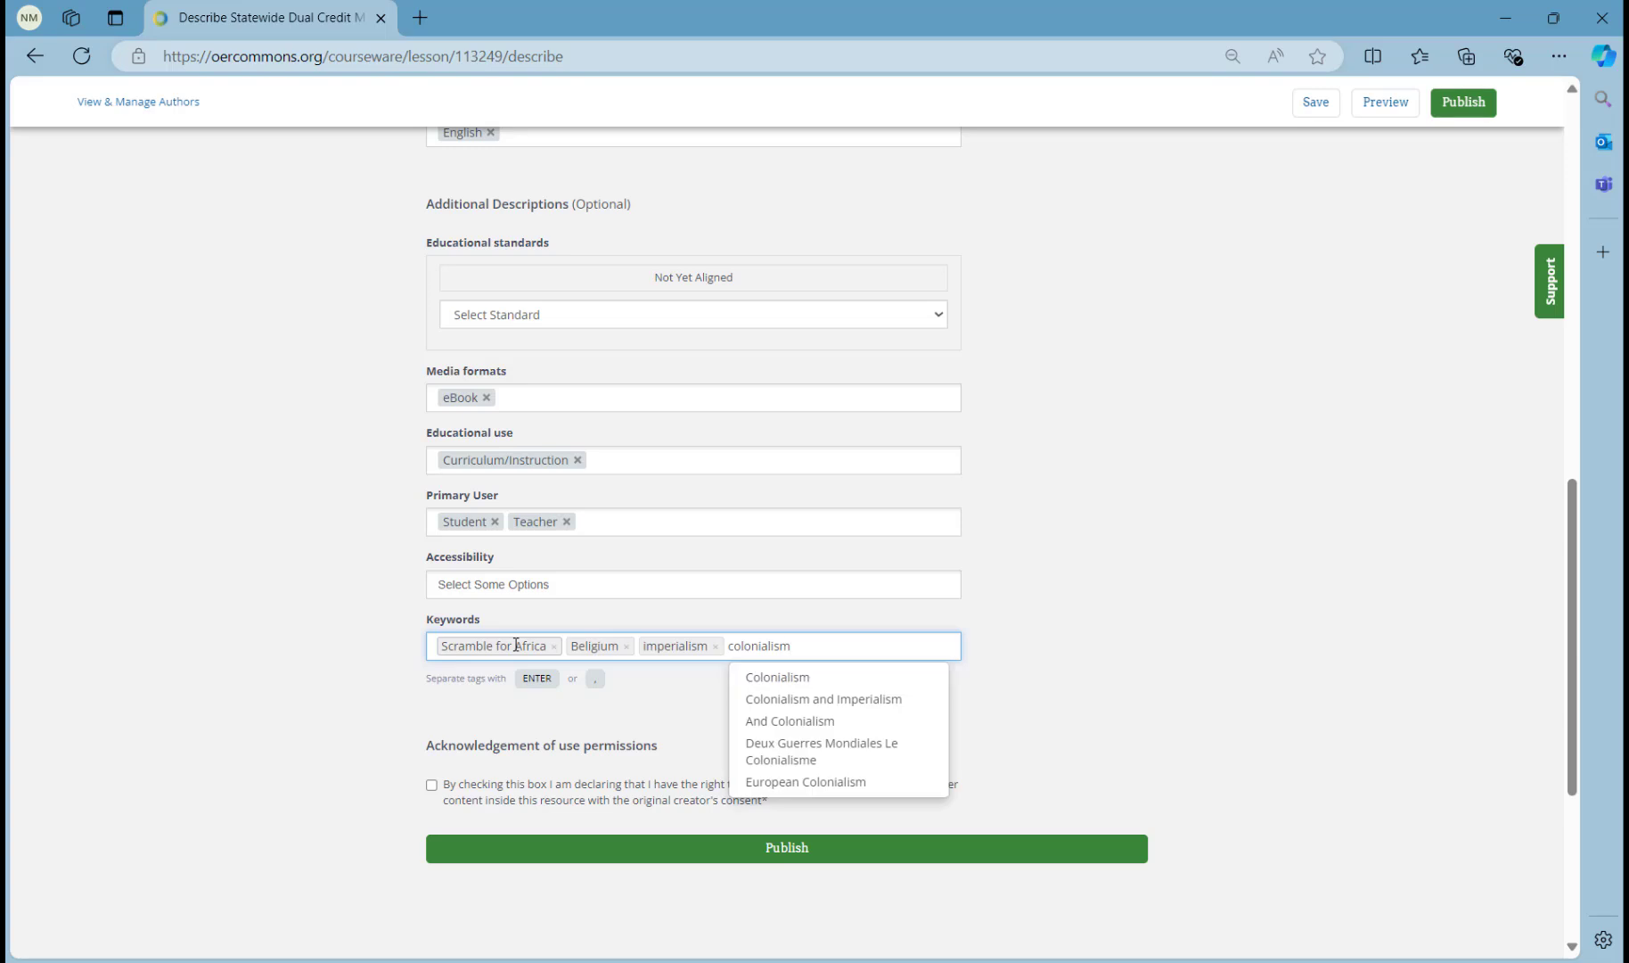
{"action": "left_click", "coordinate": [807, 679]}
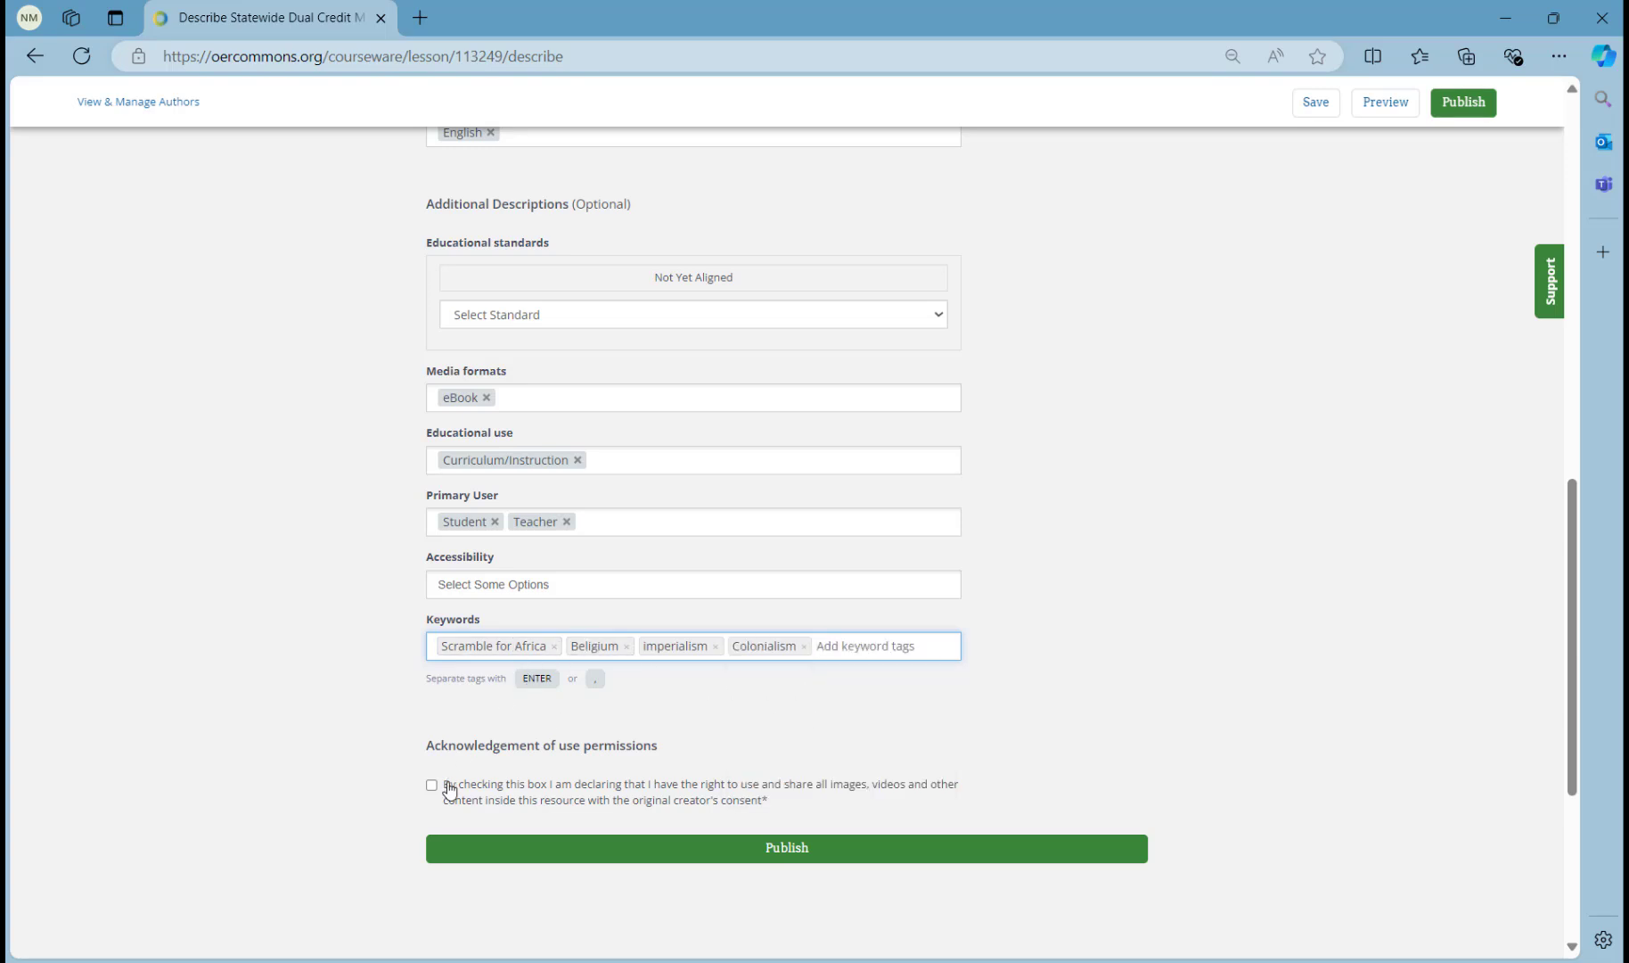
Acknowledge the right to use and share the resource's content, and publish the resource
{"action": "left_click", "coordinate": [431, 786]}
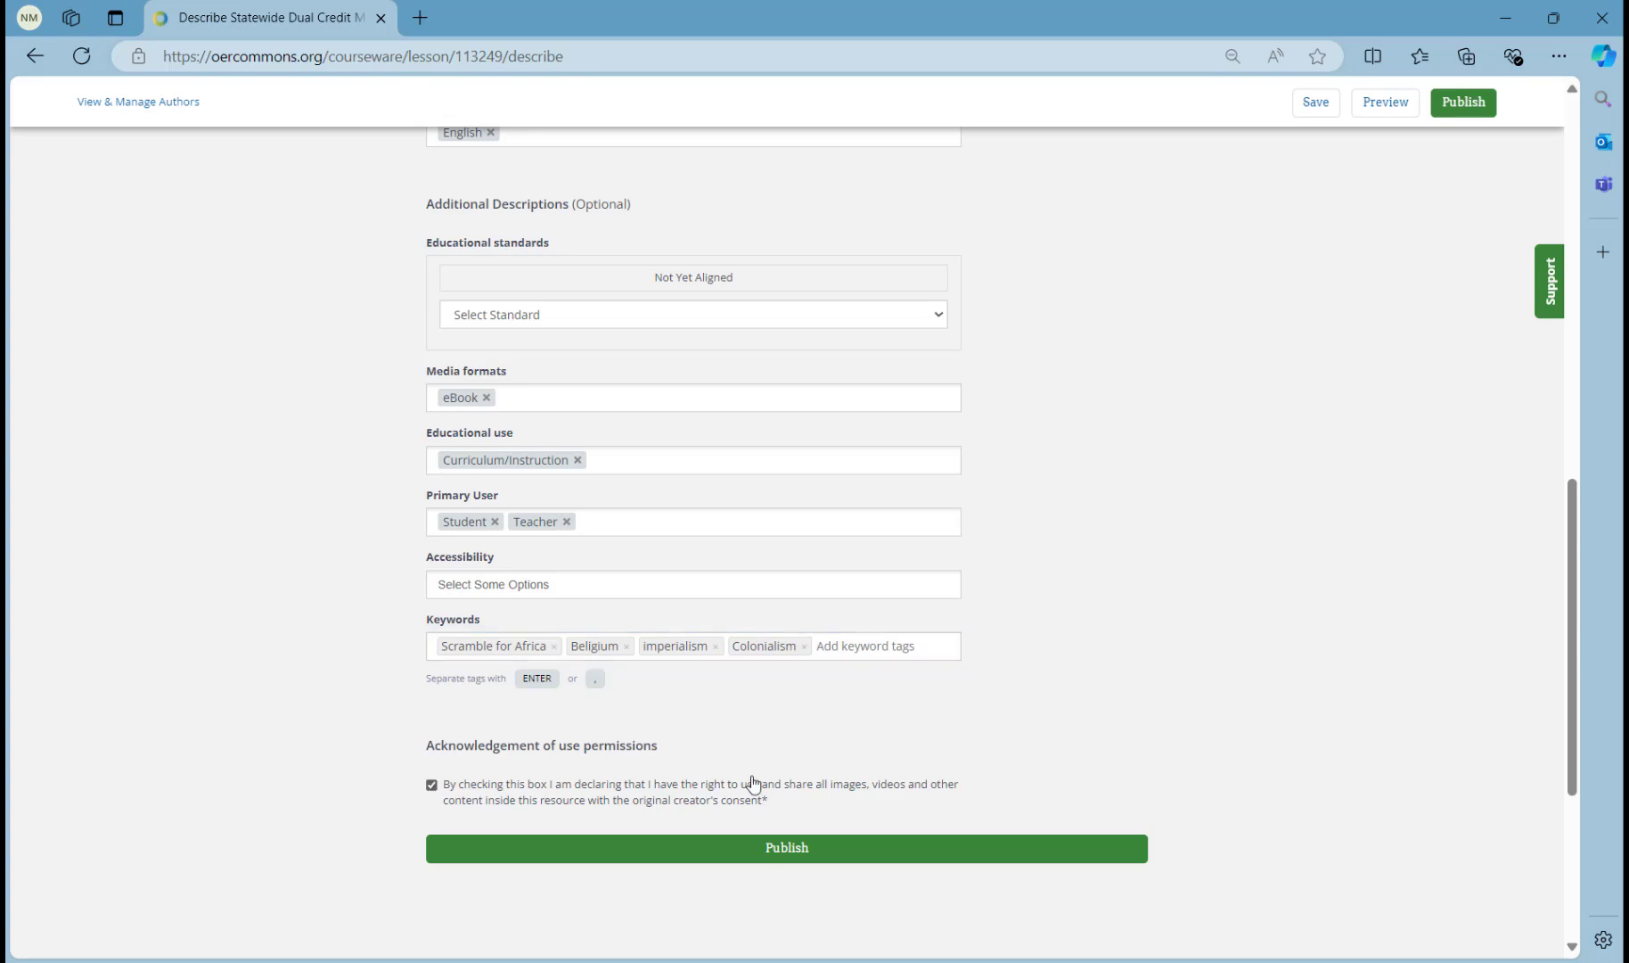
{"action": "left_click", "coordinate": [828, 859]}
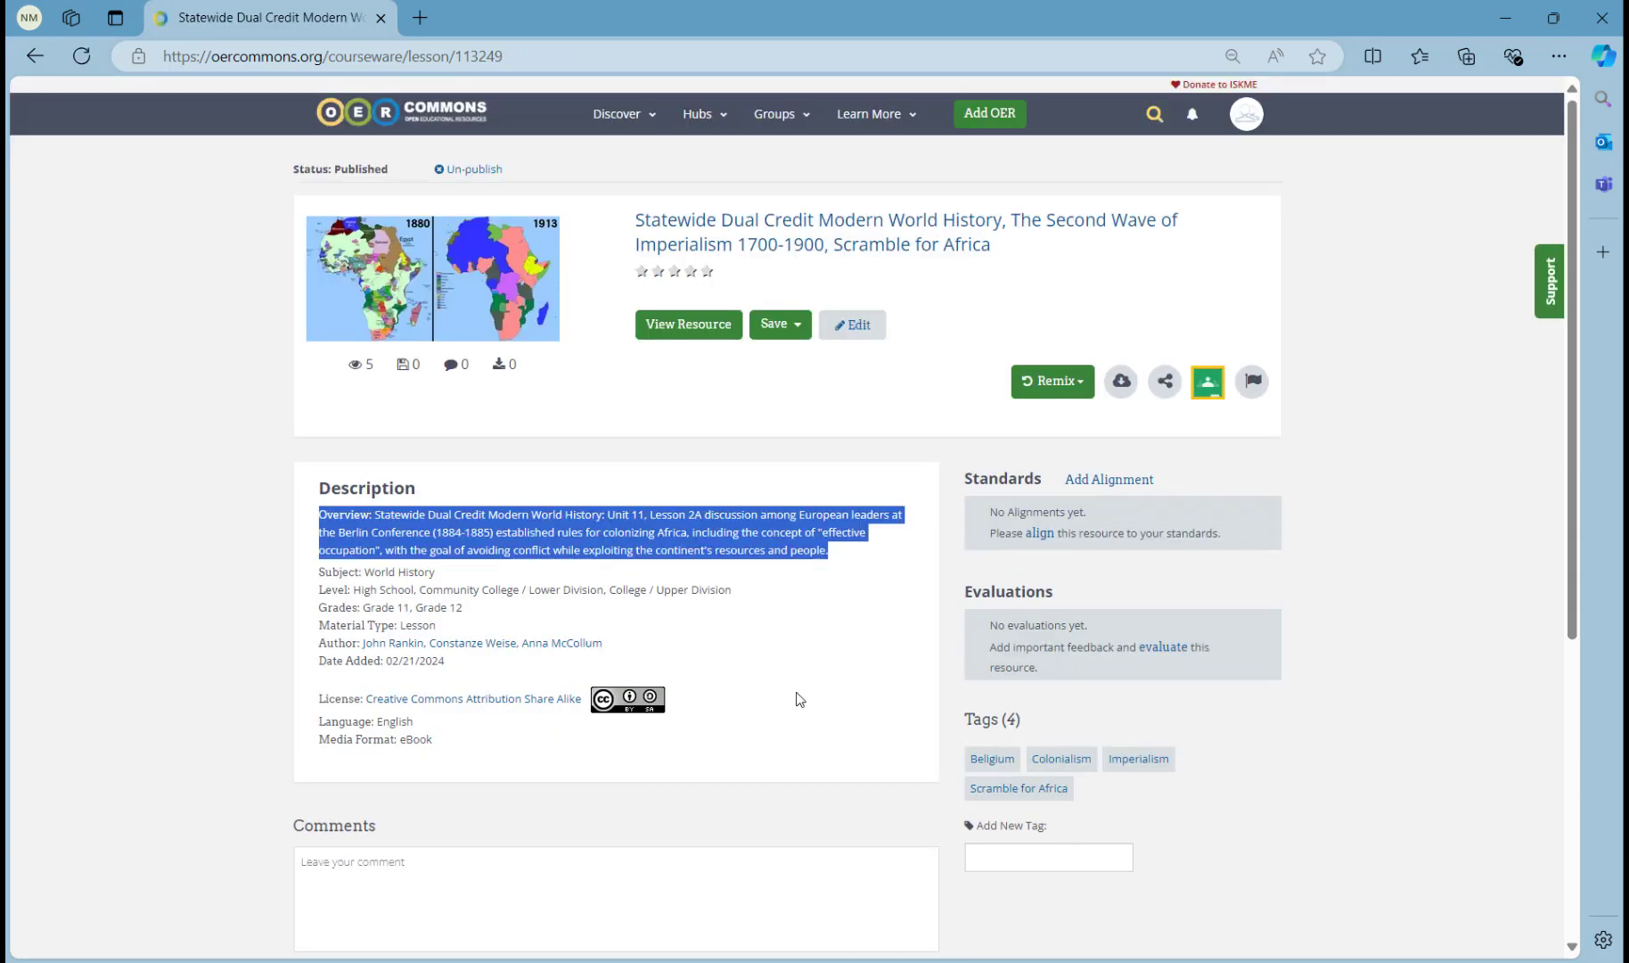
{"action": "left_click", "coordinate": [378, 519]}
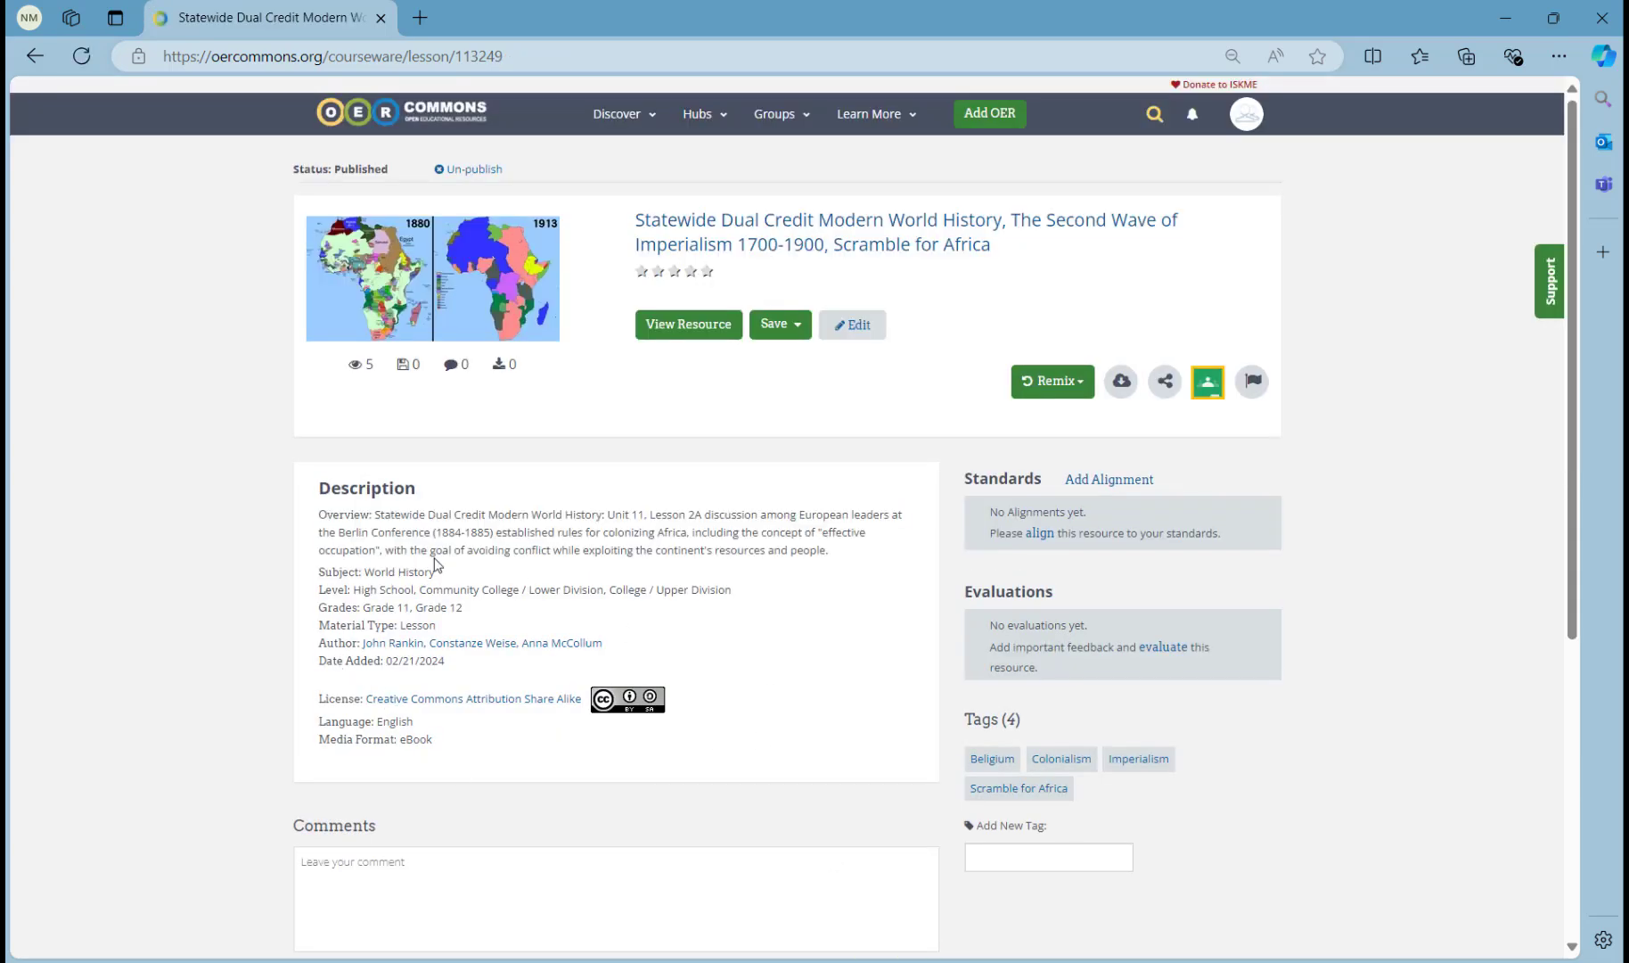
View the published Scramble for Africa resource and check its overview, lesson text and captioned map
{"action": "left_click", "coordinate": [705, 329]}
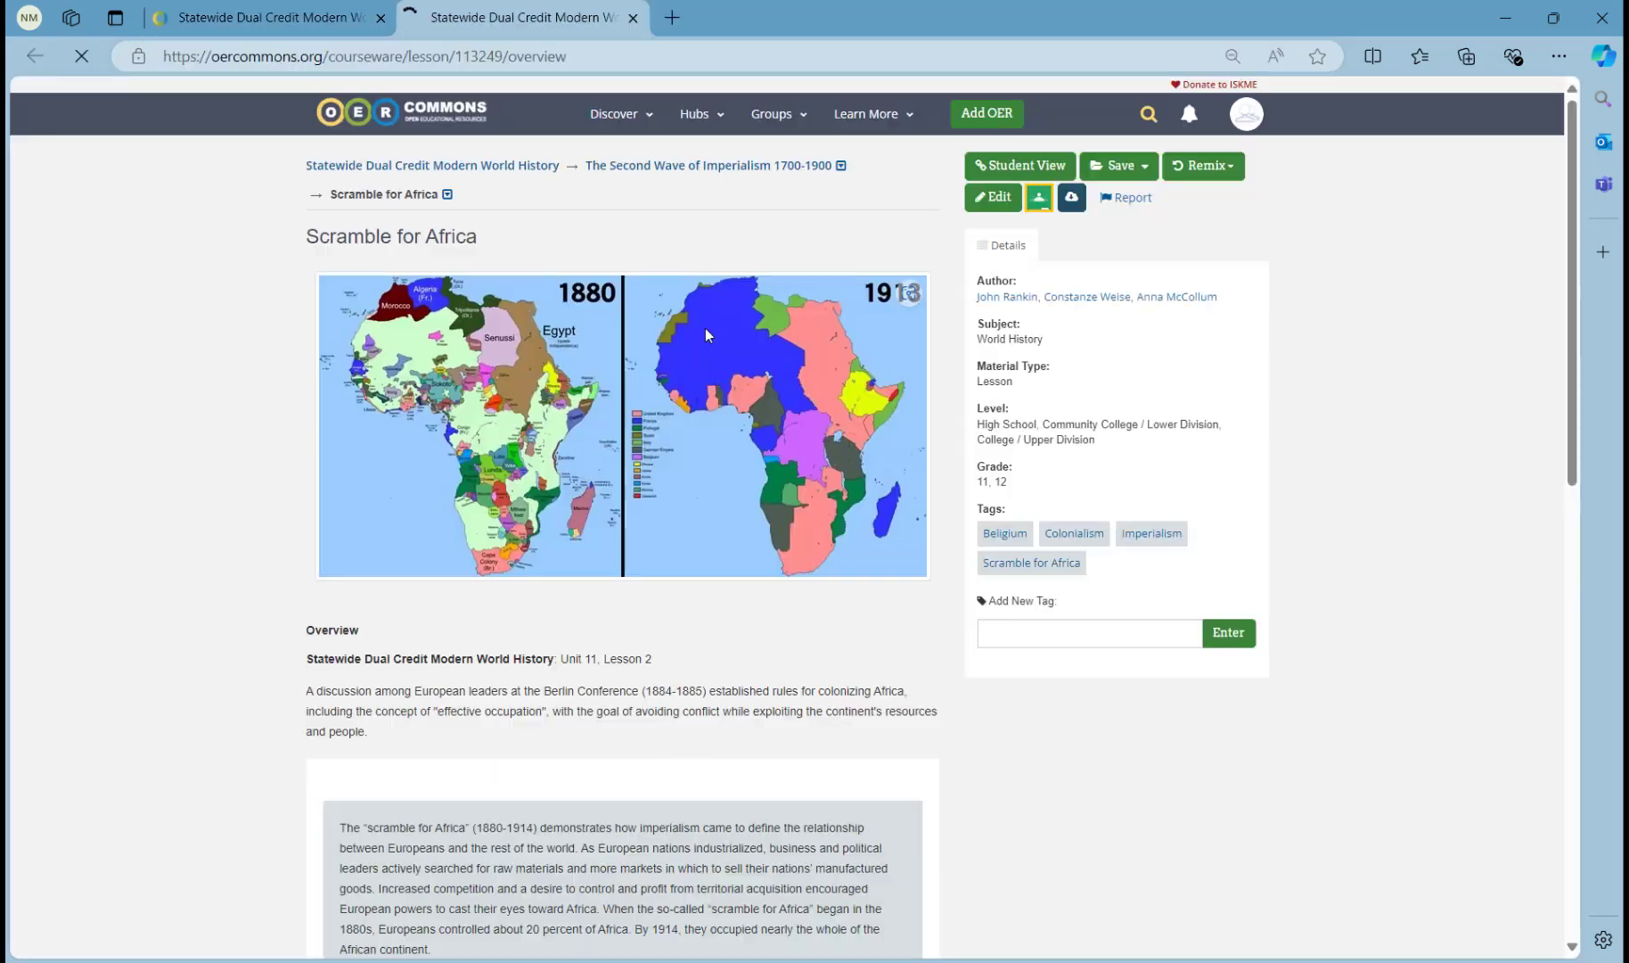
{"action": "scroll", "coordinate": [682, 378], "scroll_direction": "down", "scroll_amount": 5}
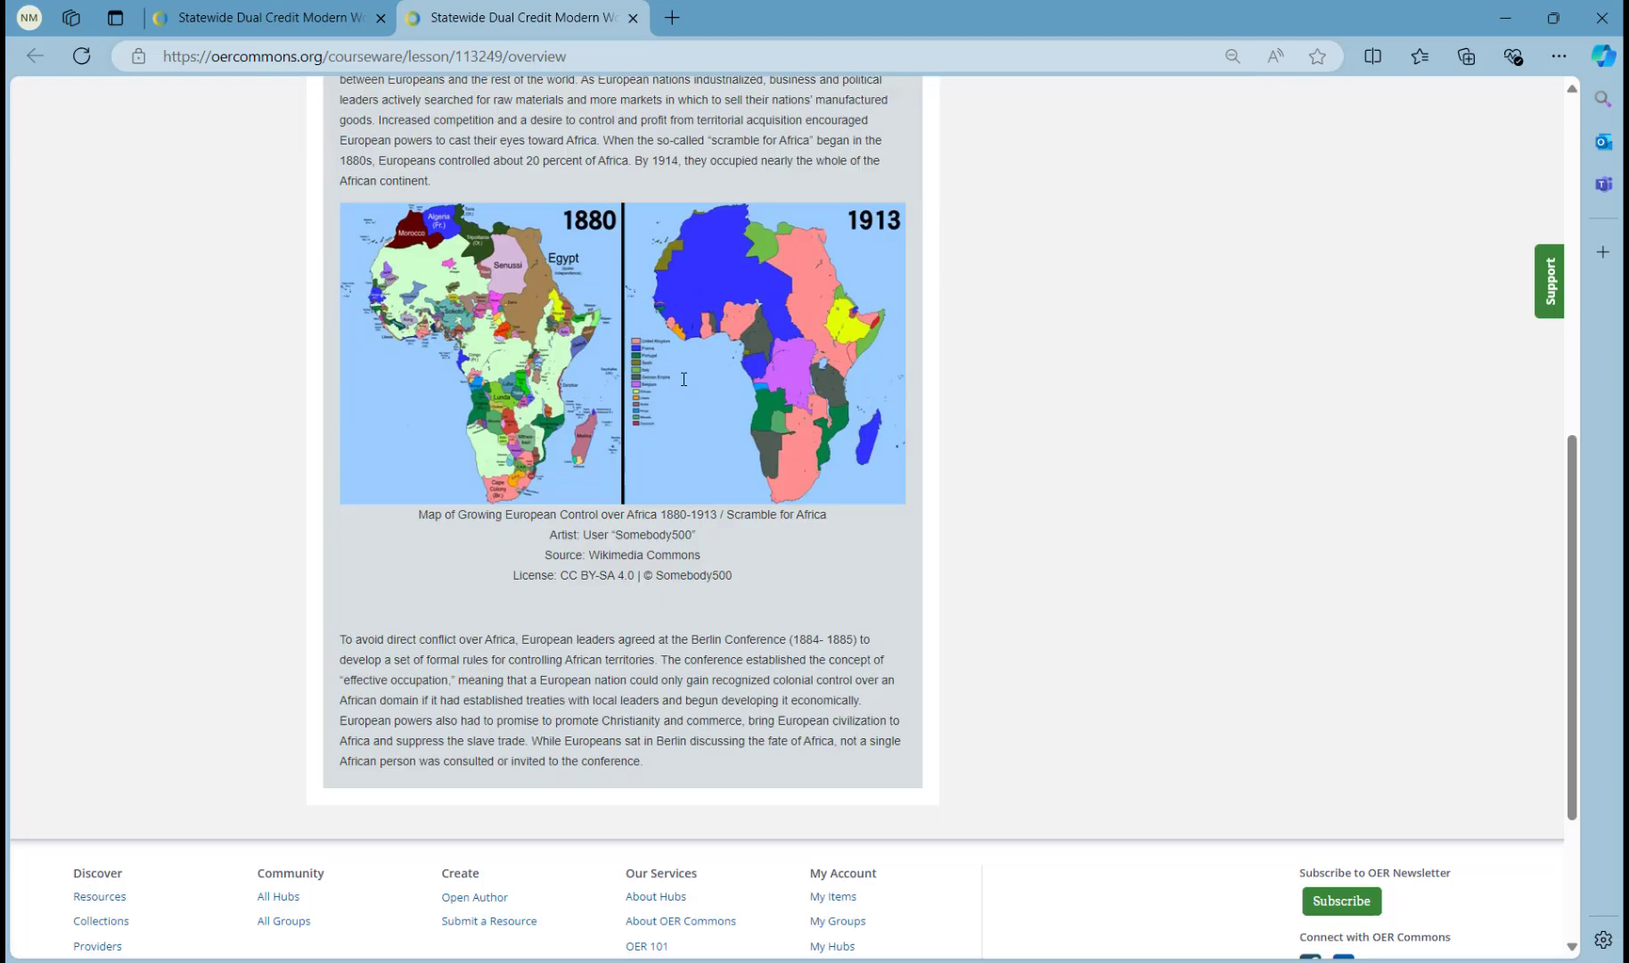
{"action": "scroll", "coordinate": [684, 378], "scroll_direction": "up", "scroll_amount": 5}
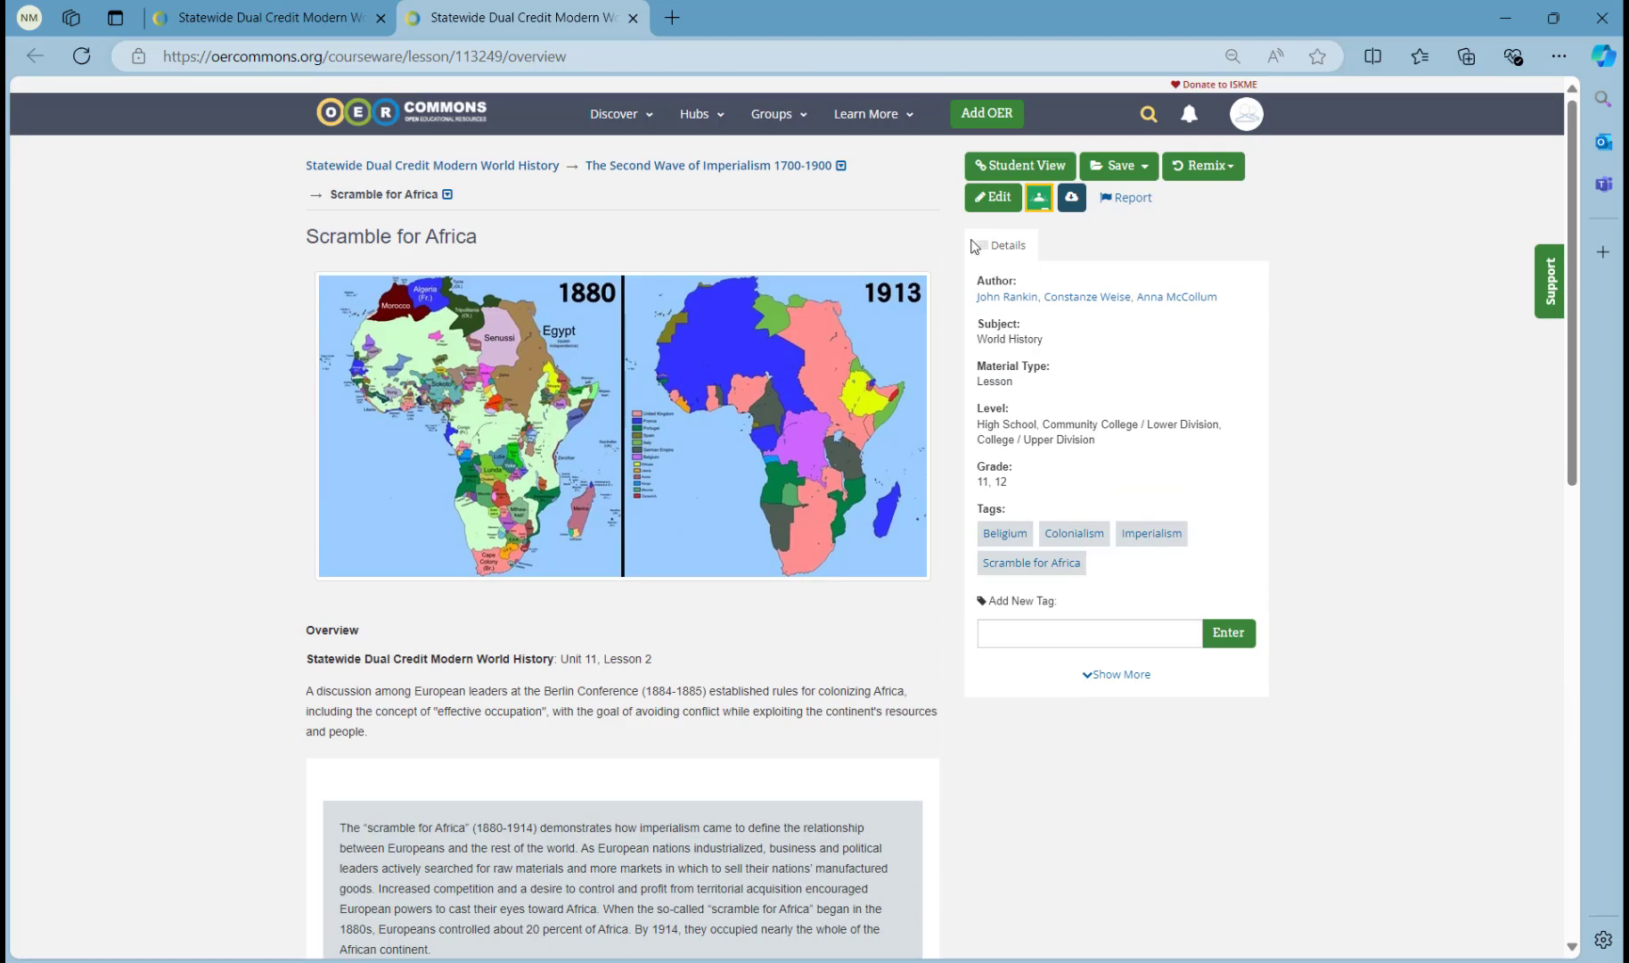
Preview the lesson in Student View and check the second section's text, map and caption
{"action": "left_click", "coordinate": [1025, 169]}
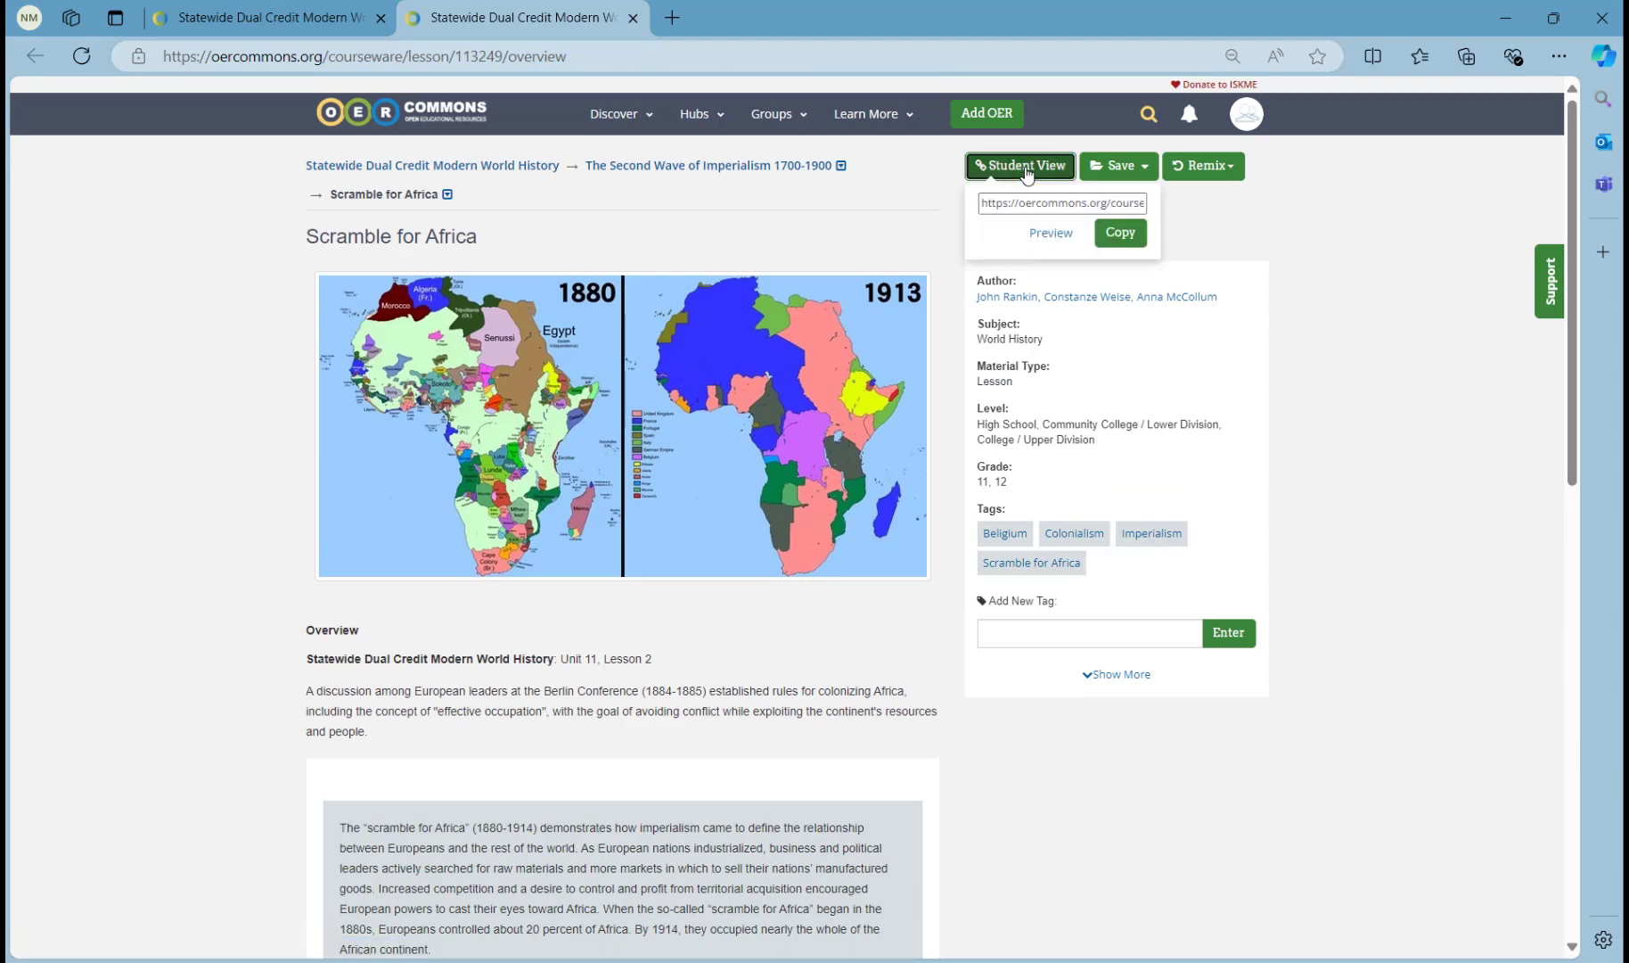
{"action": "left_click", "coordinate": [1043, 234]}
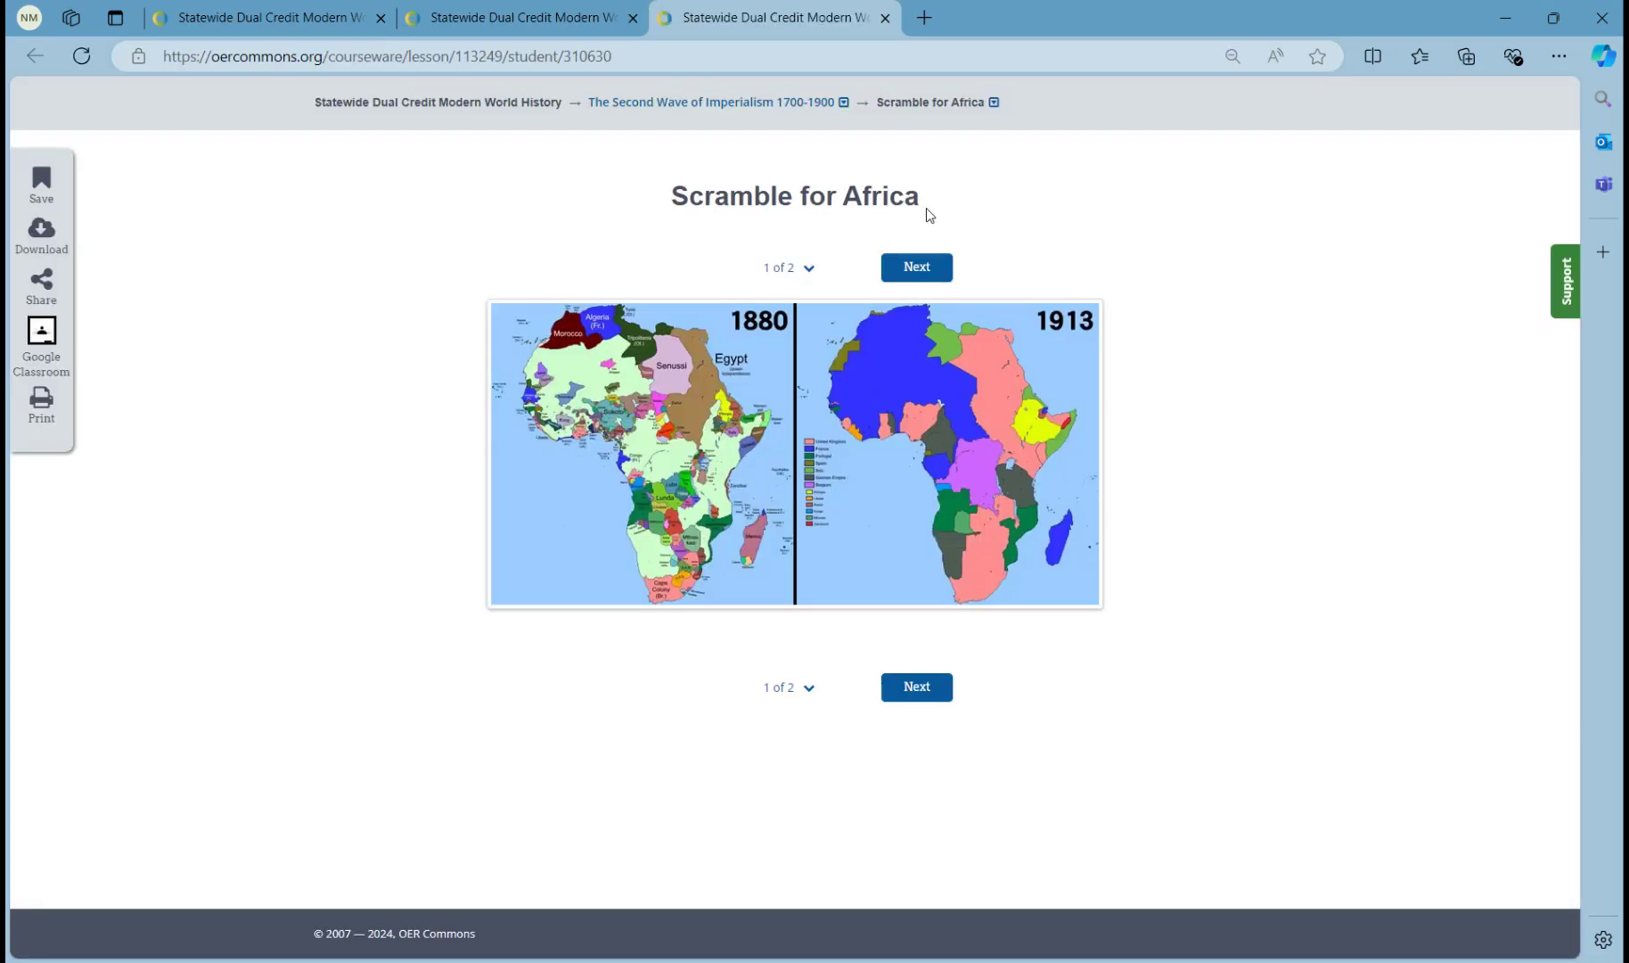
{"action": "left_click", "coordinate": [911, 270]}
{"action": "scroll", "coordinate": [1218, 361], "scroll_direction": "down", "scroll_amount": 3}
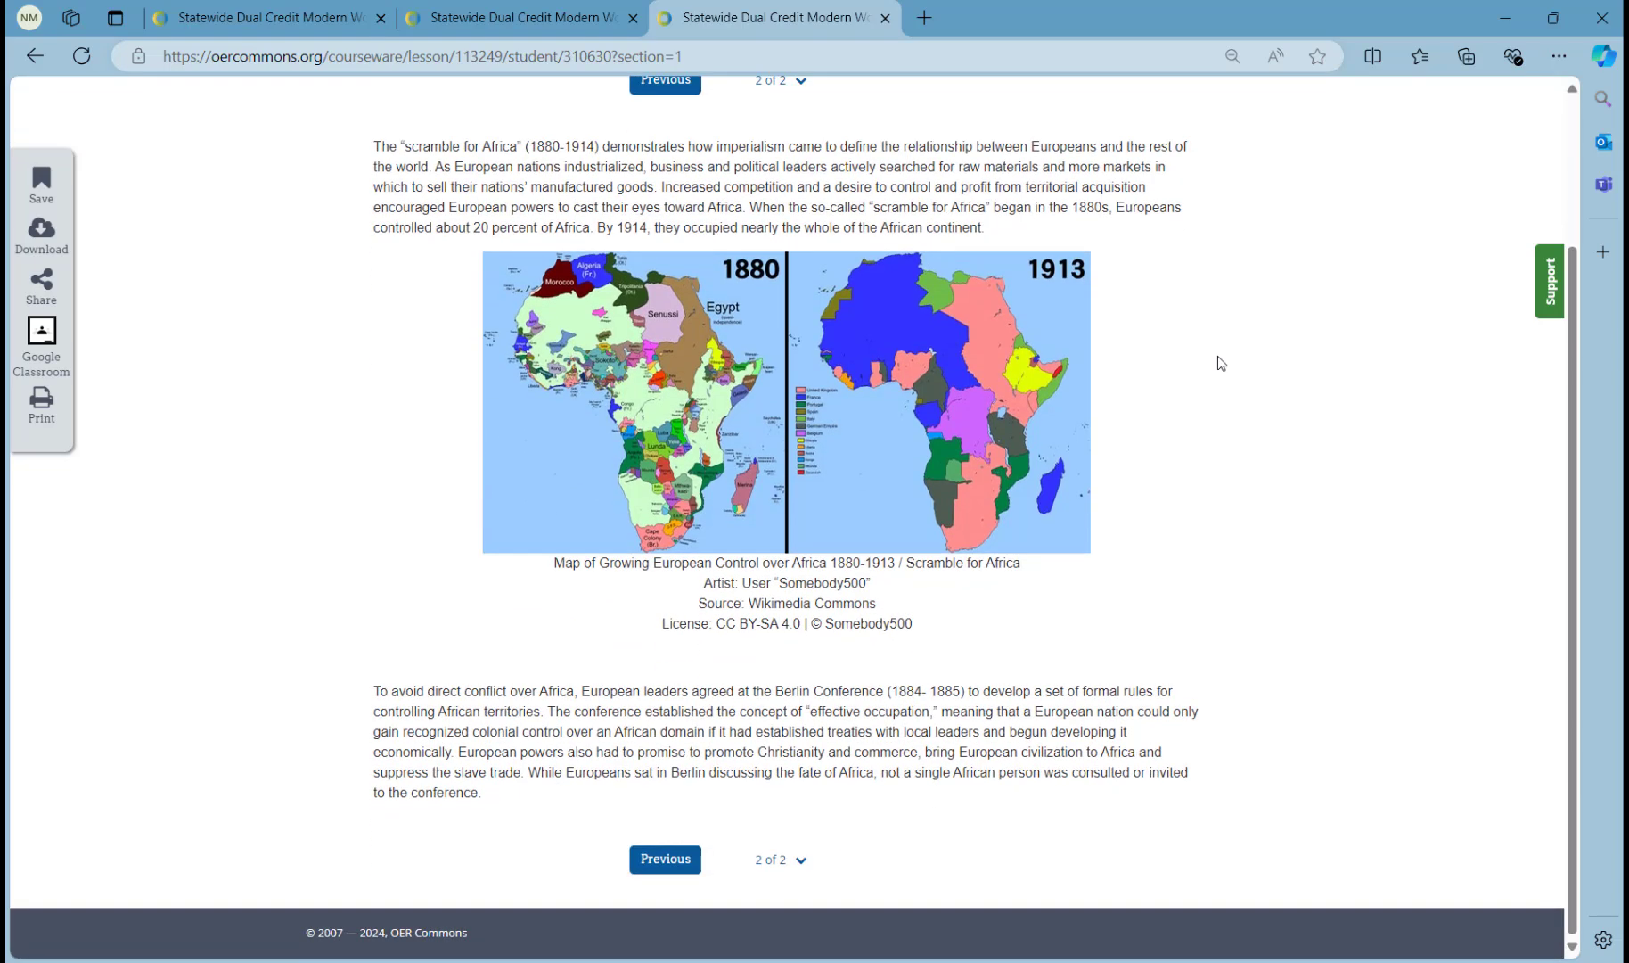
{"action": "scroll", "coordinate": [1218, 359], "scroll_direction": "up", "scroll_amount": 3}
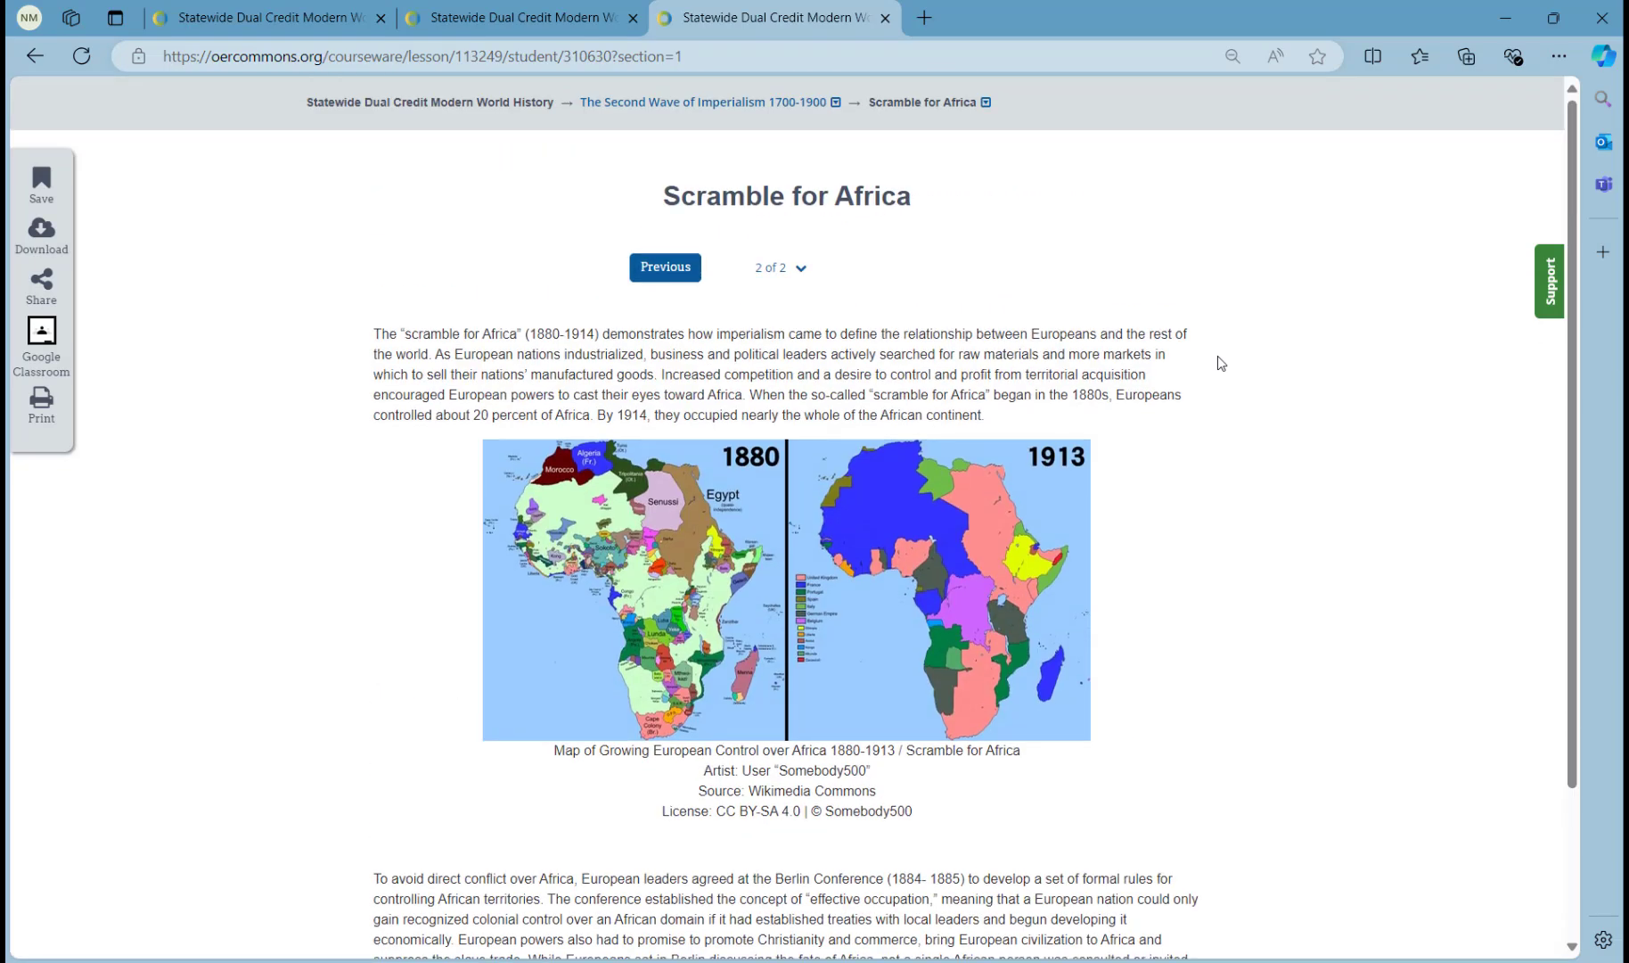